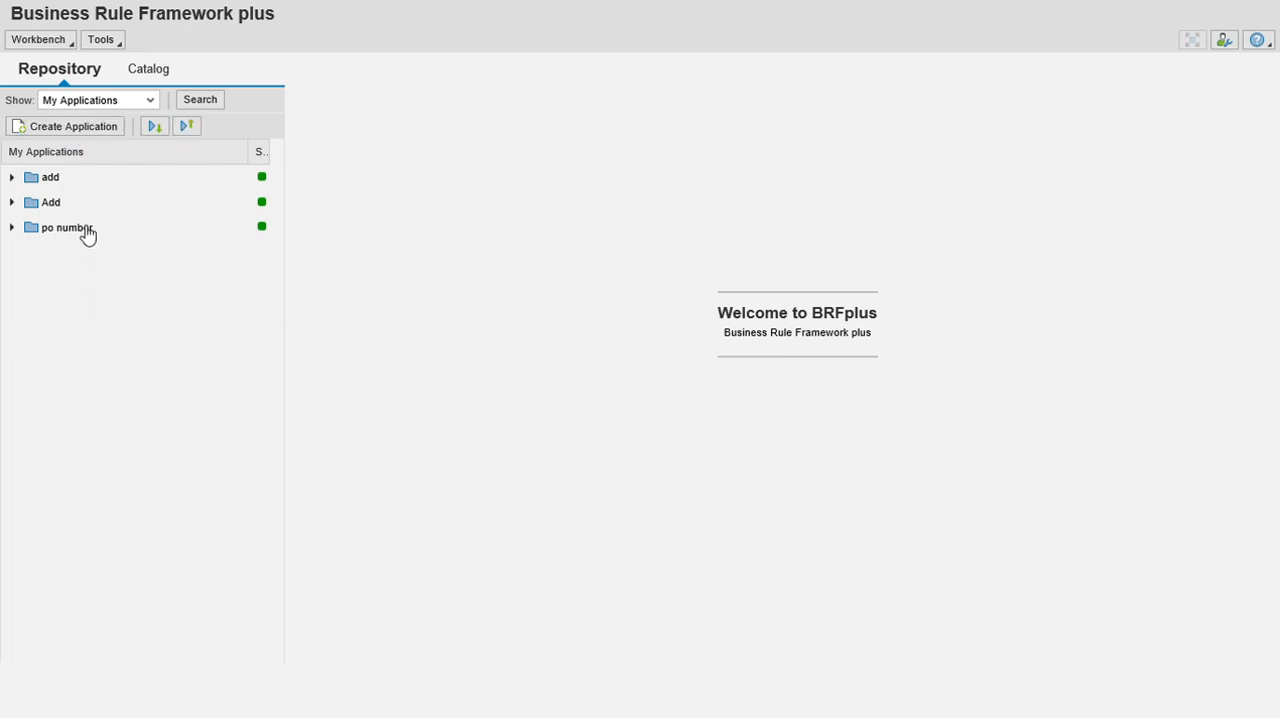
# Create a local application named add with the short text A-12 and navigate to it.
pyautogui.click(101, 130)
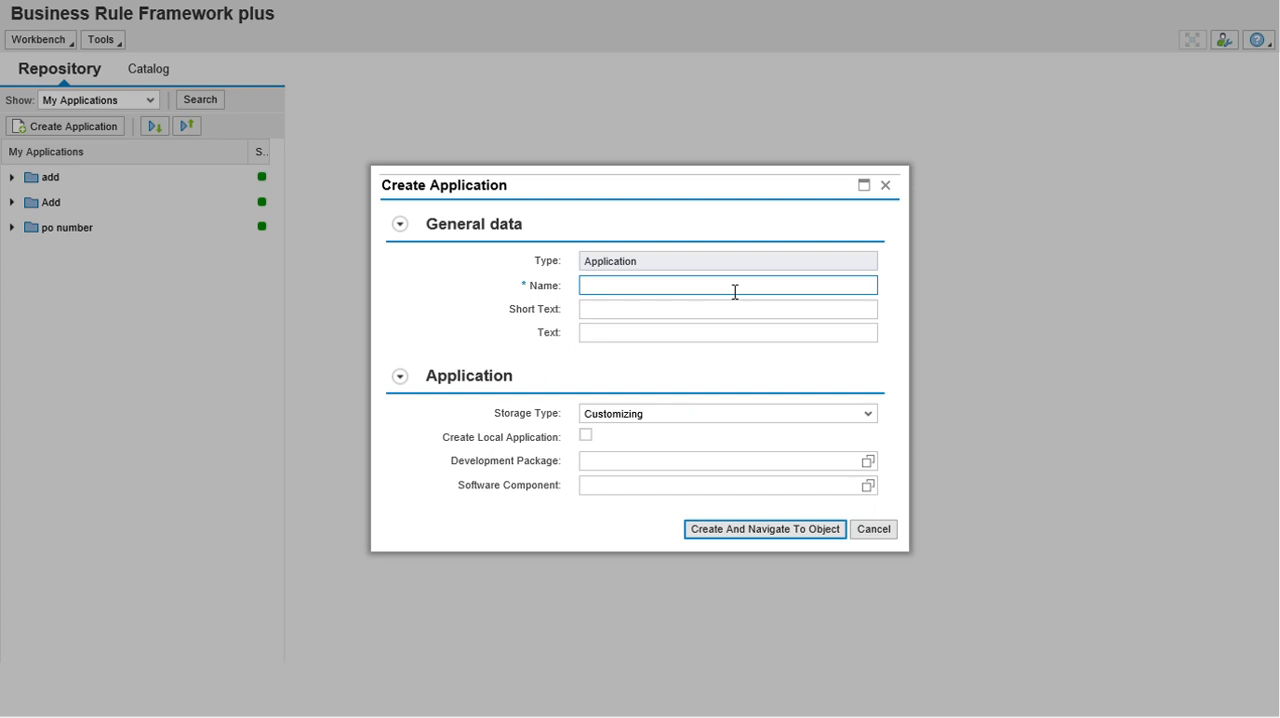
pyautogui.write('add')
pyautogui.click(666, 316)
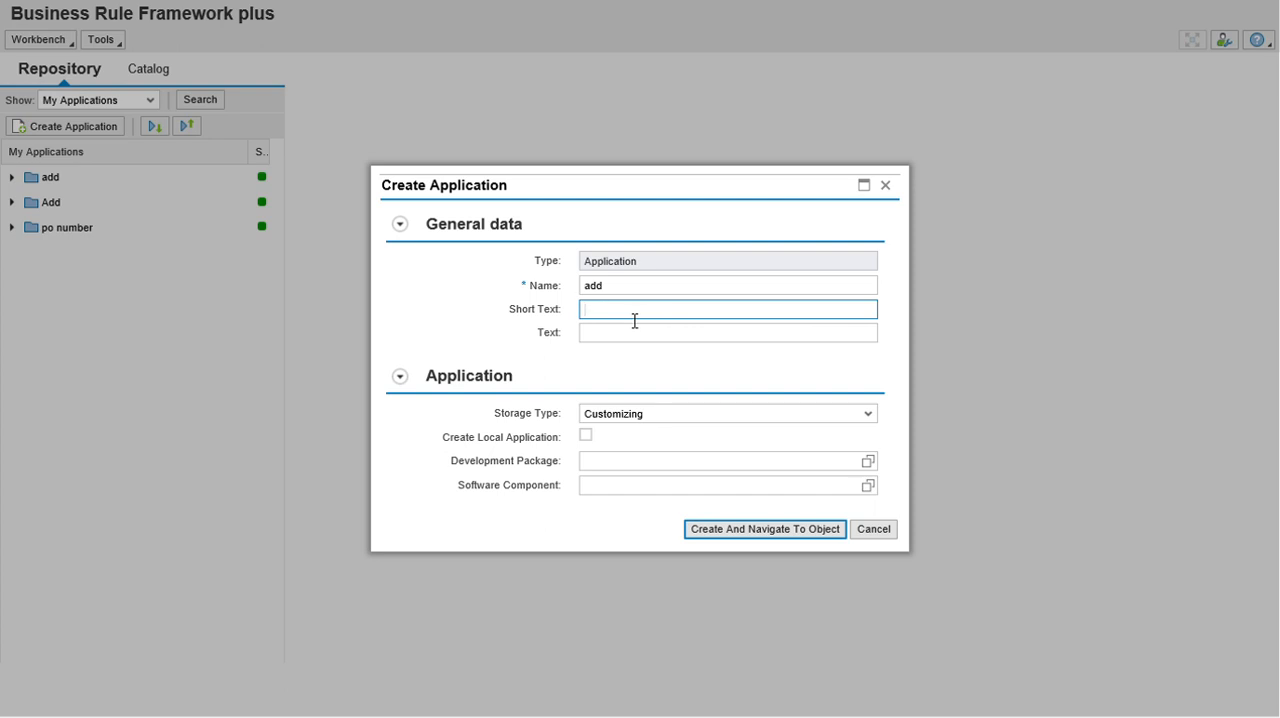
pyautogui.write('-2')
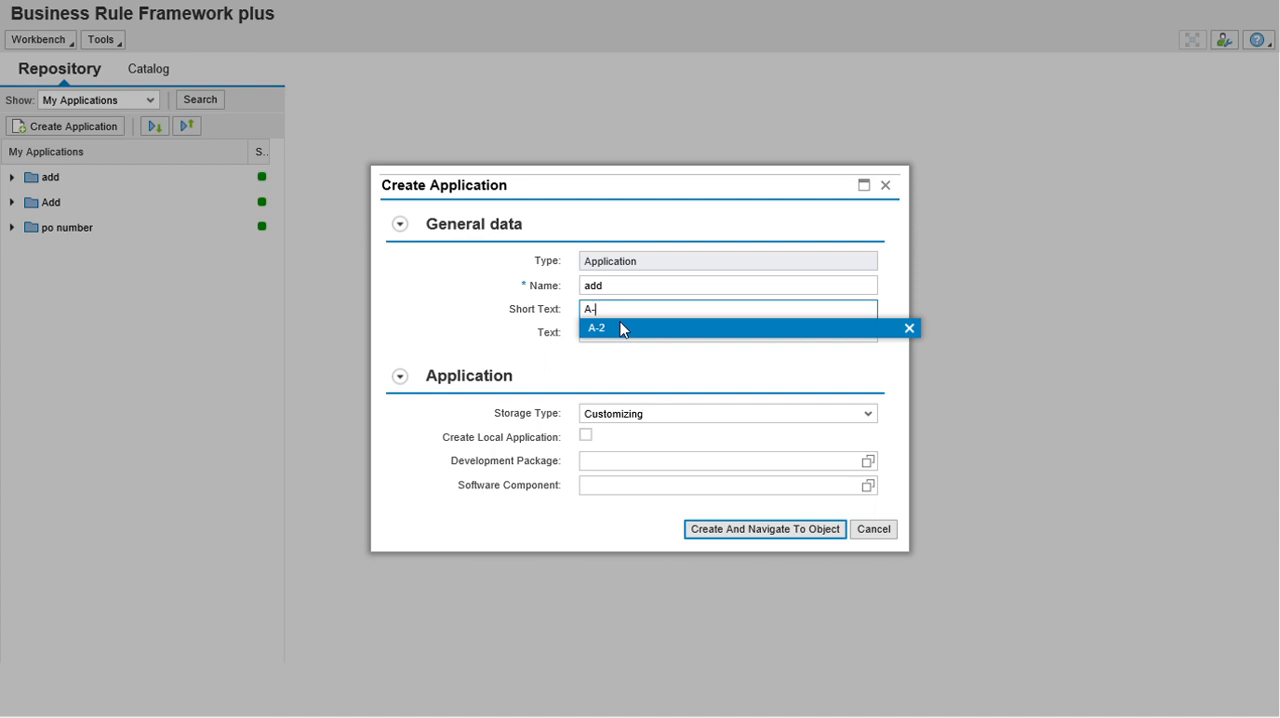
pyautogui.click(620, 327)
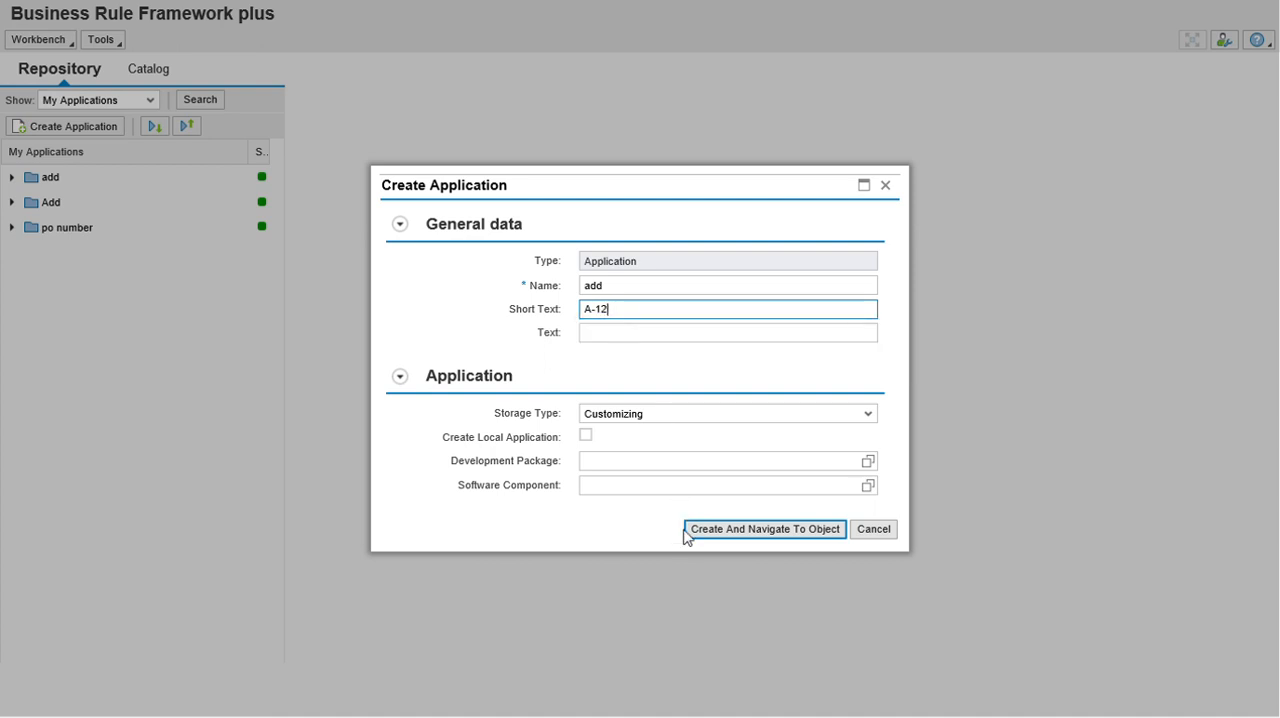
pyautogui.click(586, 437)
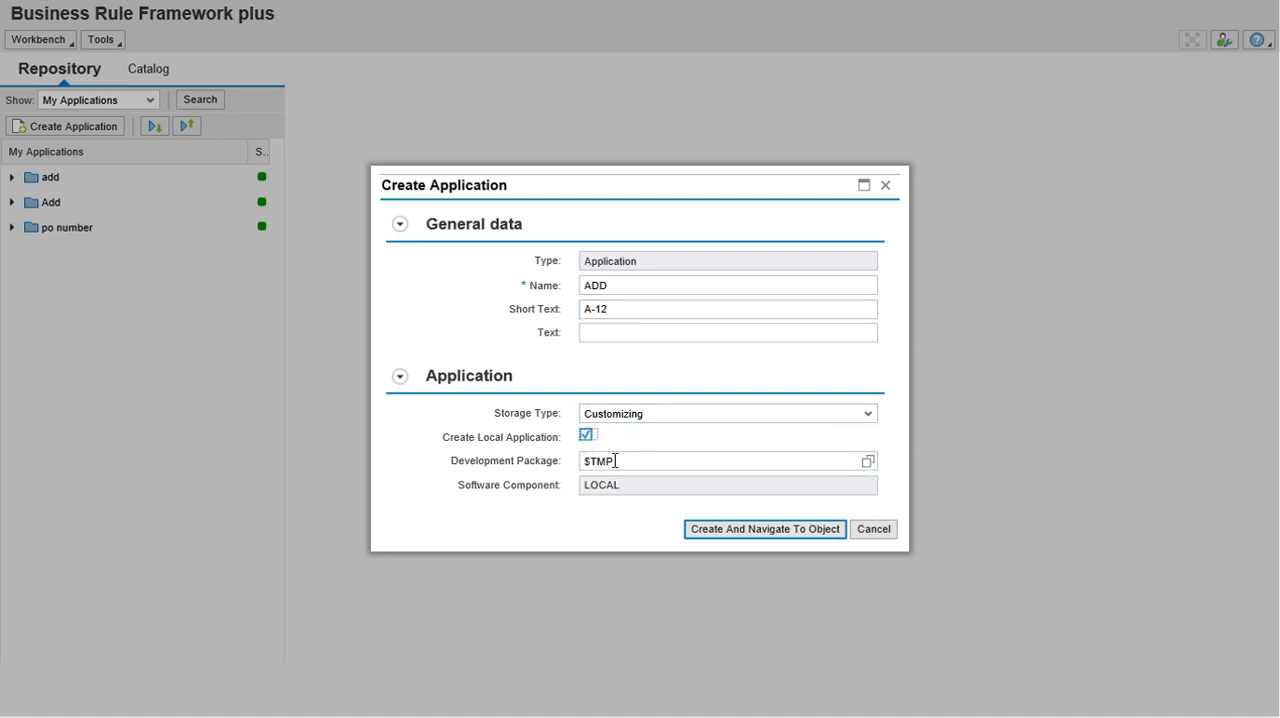
pyautogui.click(735, 529)
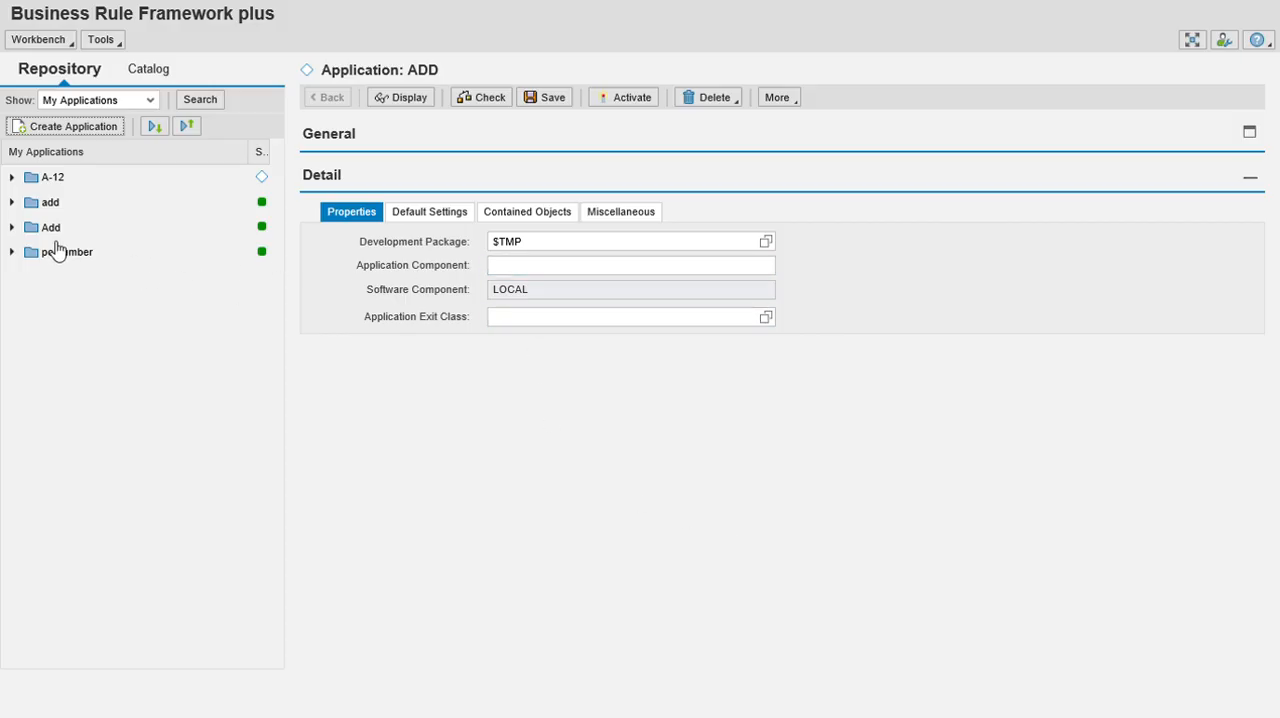
# Save and activate the A-12 application.
pyautogui.click(48, 185)
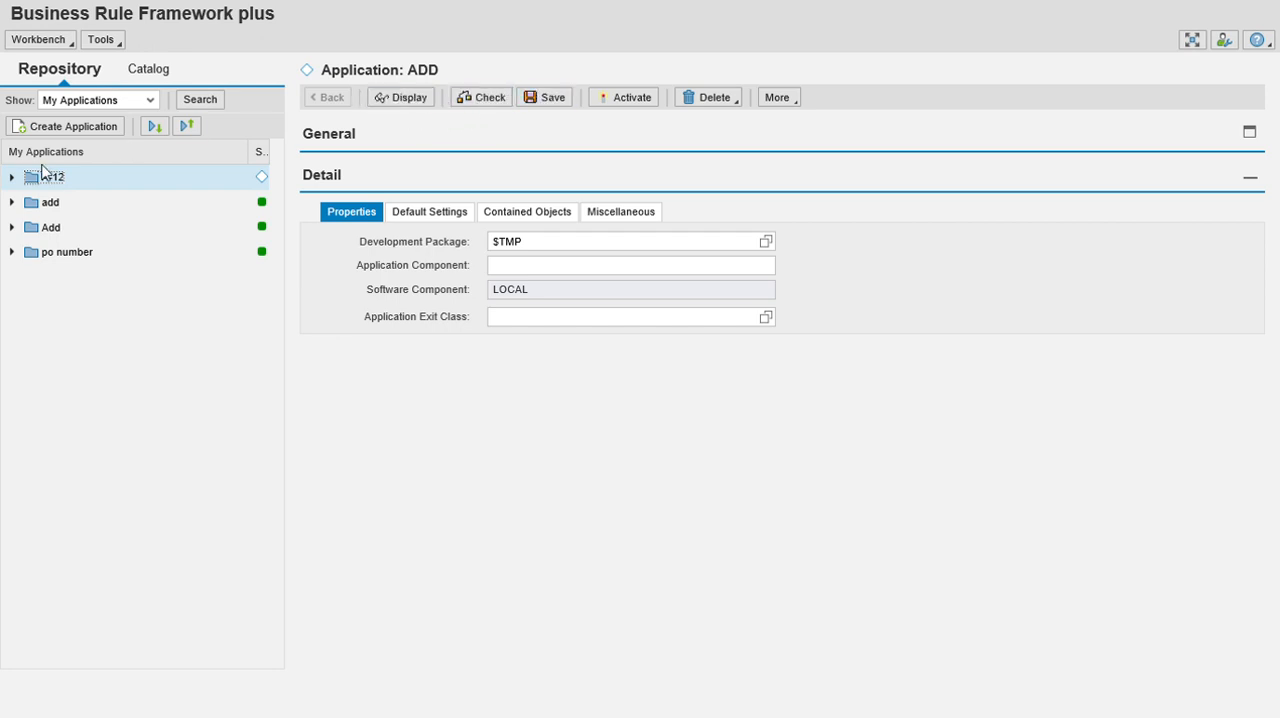
pyautogui.click(557, 99)
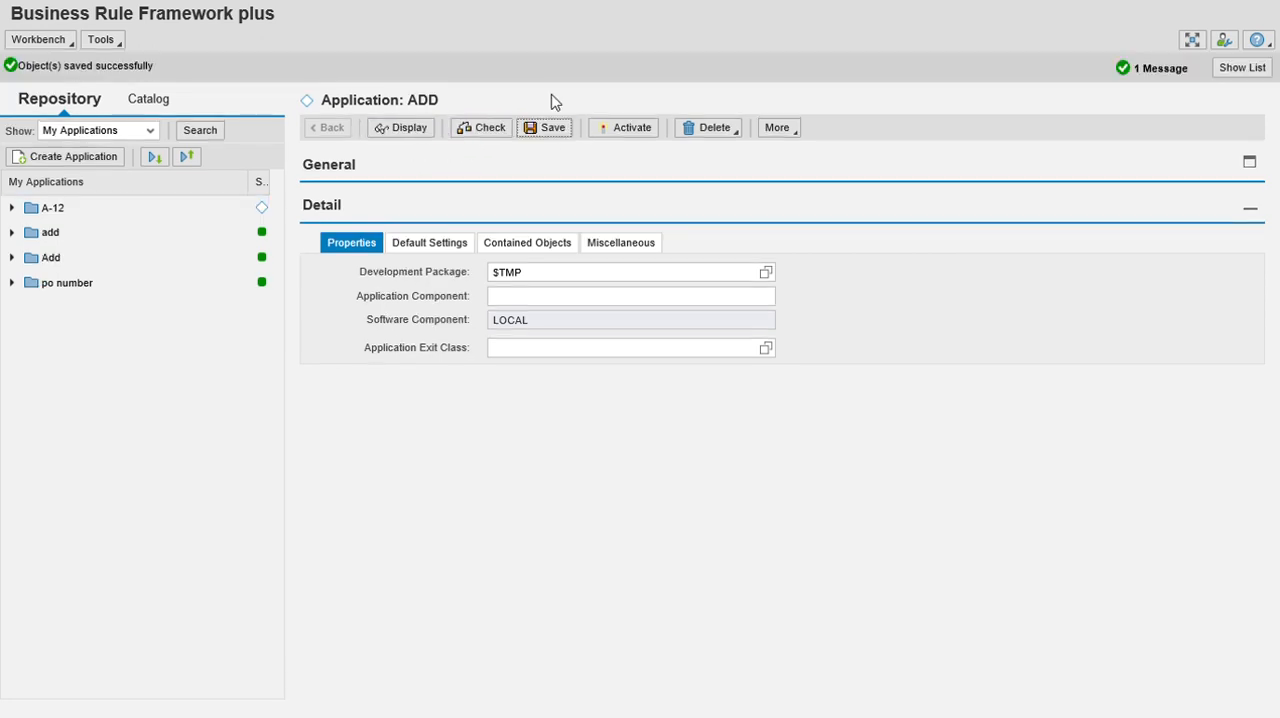
pyautogui.click(630, 132)
pyautogui.click(643, 424)
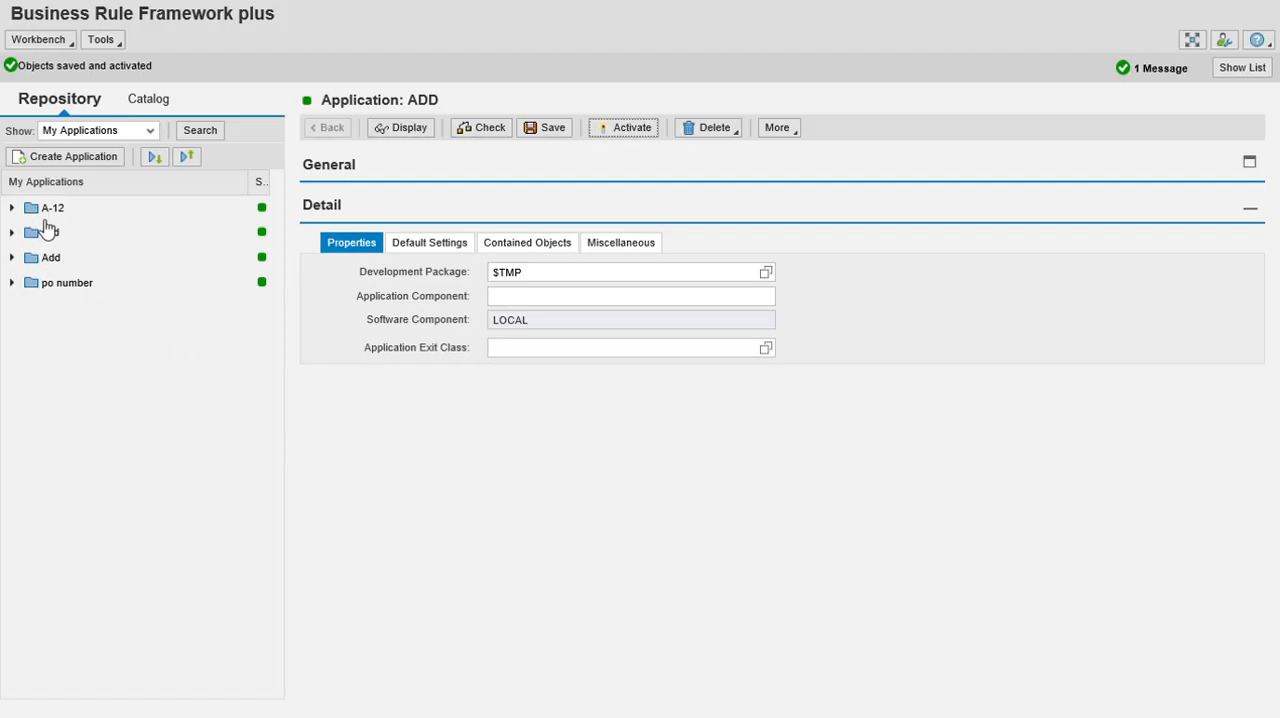
# Start the mass creation of data object elements in the A-12 application.
pyautogui.click(56, 216)
pyautogui.rightClick(56, 216)
pyautogui.moveTo(105, 198)
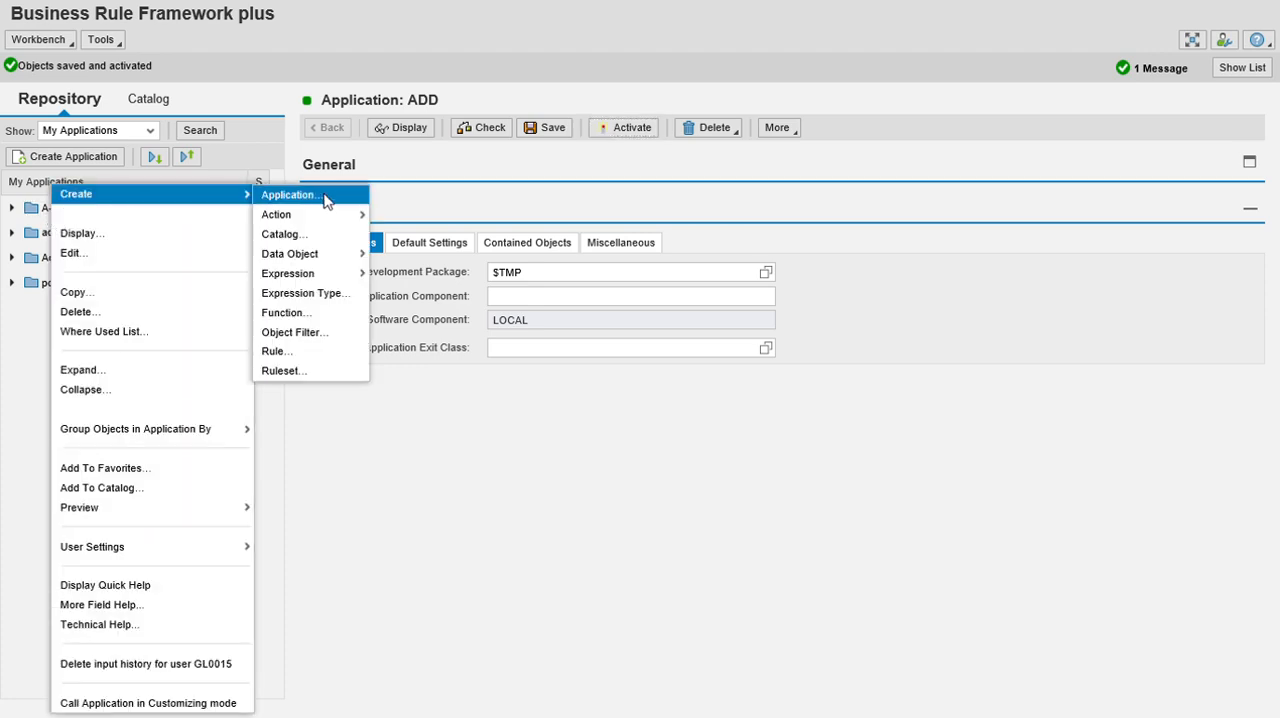
pyautogui.moveTo(357, 257)
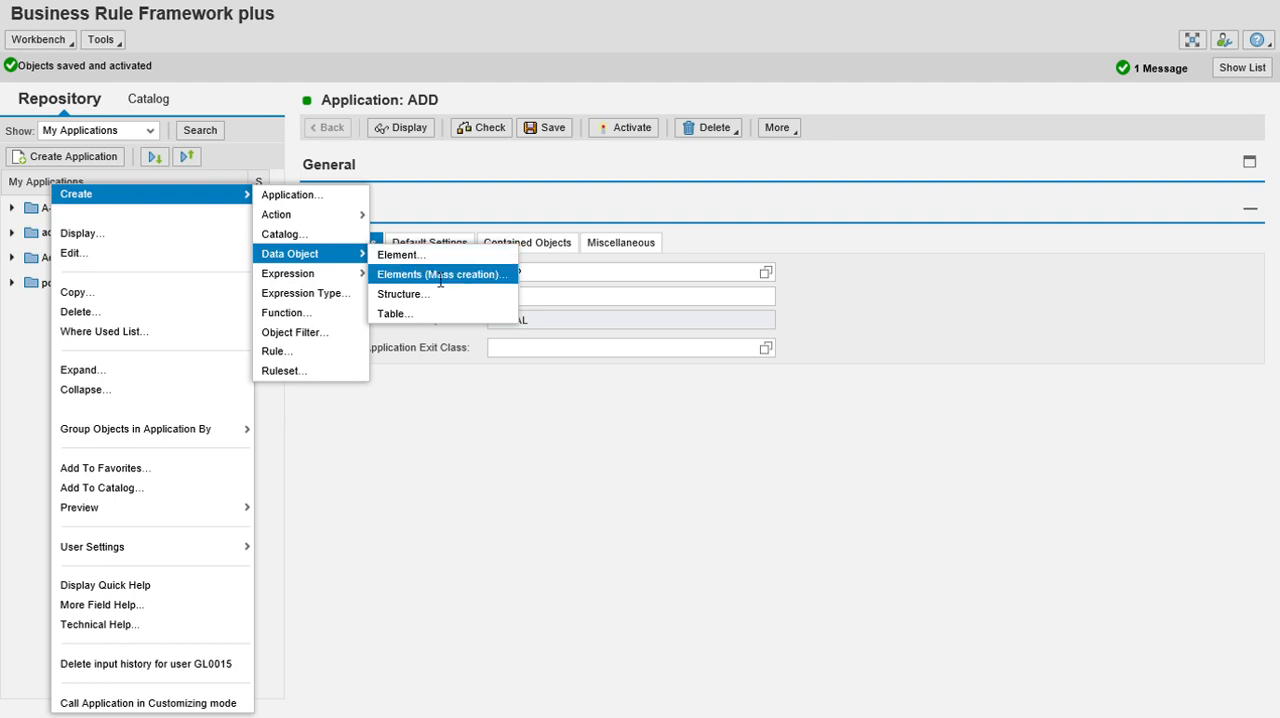
pyautogui.click(437, 274)
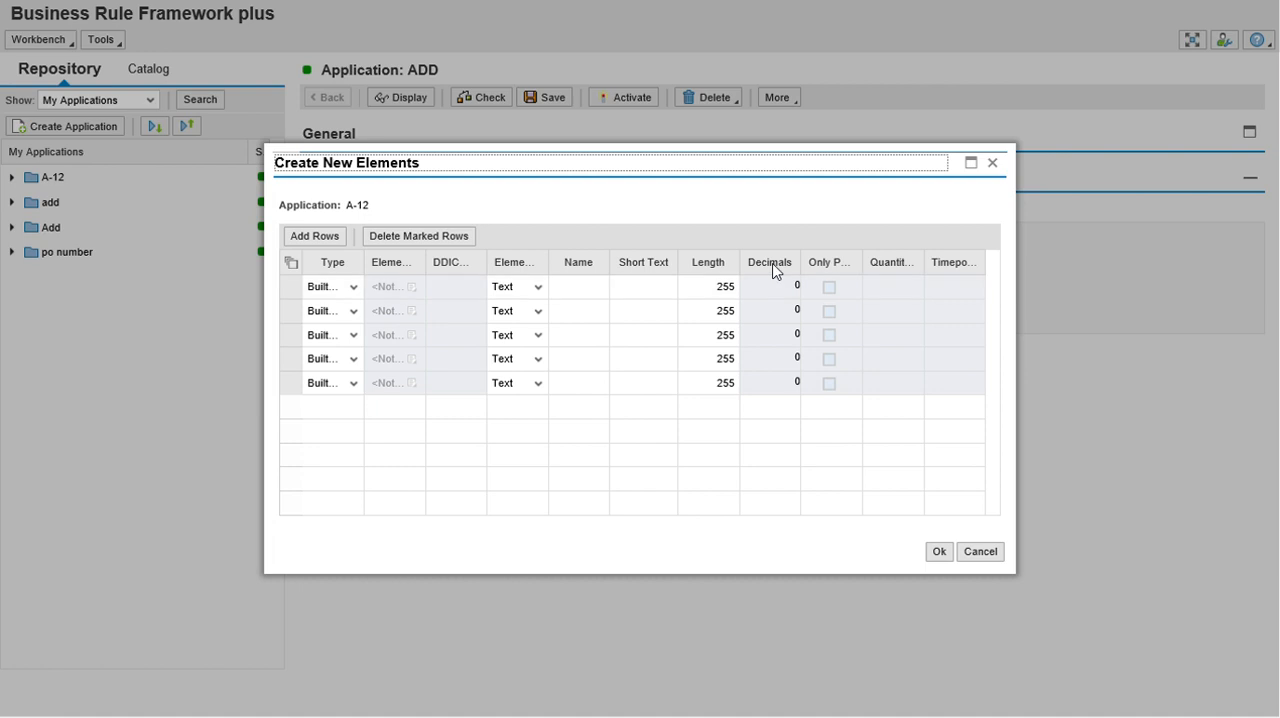
pyautogui.click(580, 290)
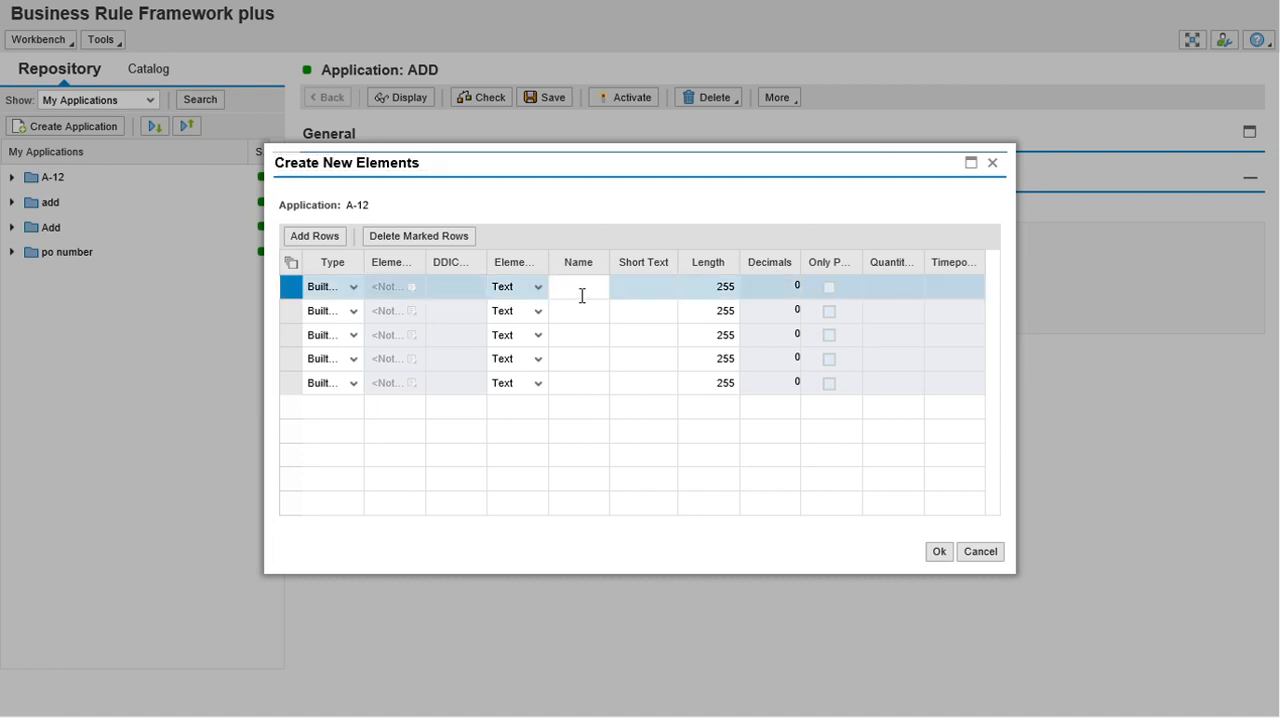
pyautogui.write('add')
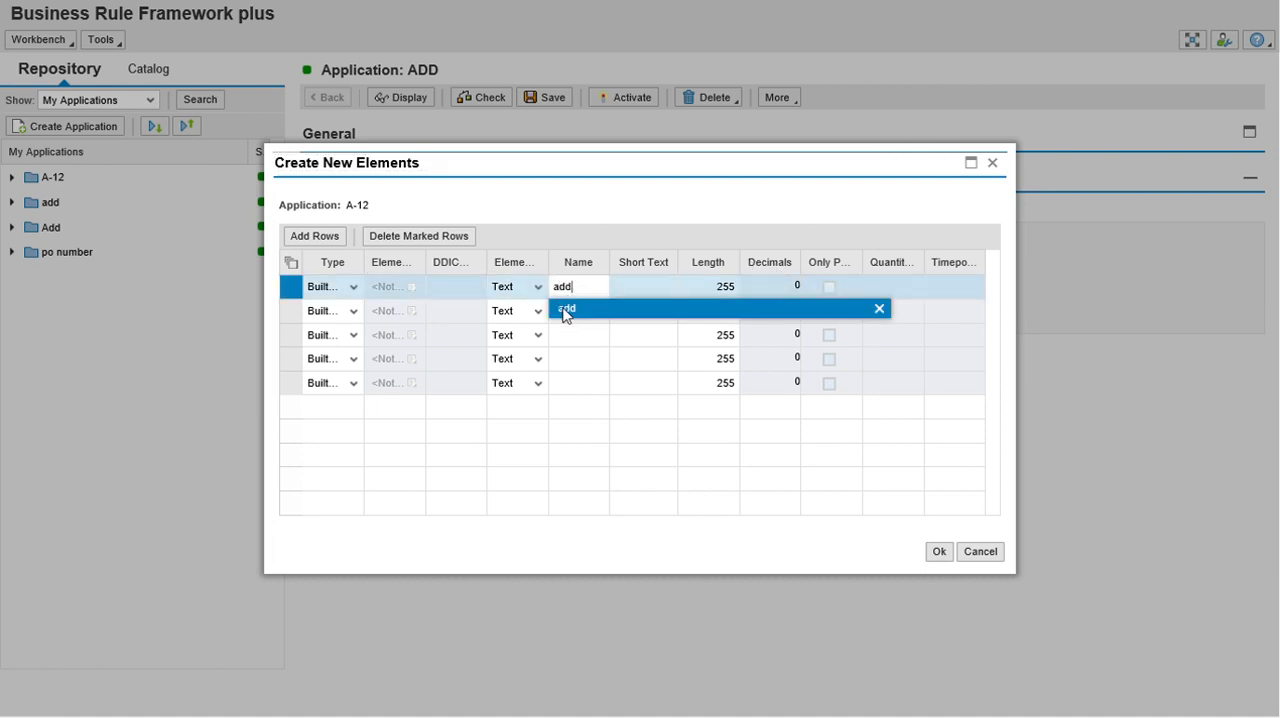
pyautogui.press('BackSpace')
pyautogui.press('BackSpace')
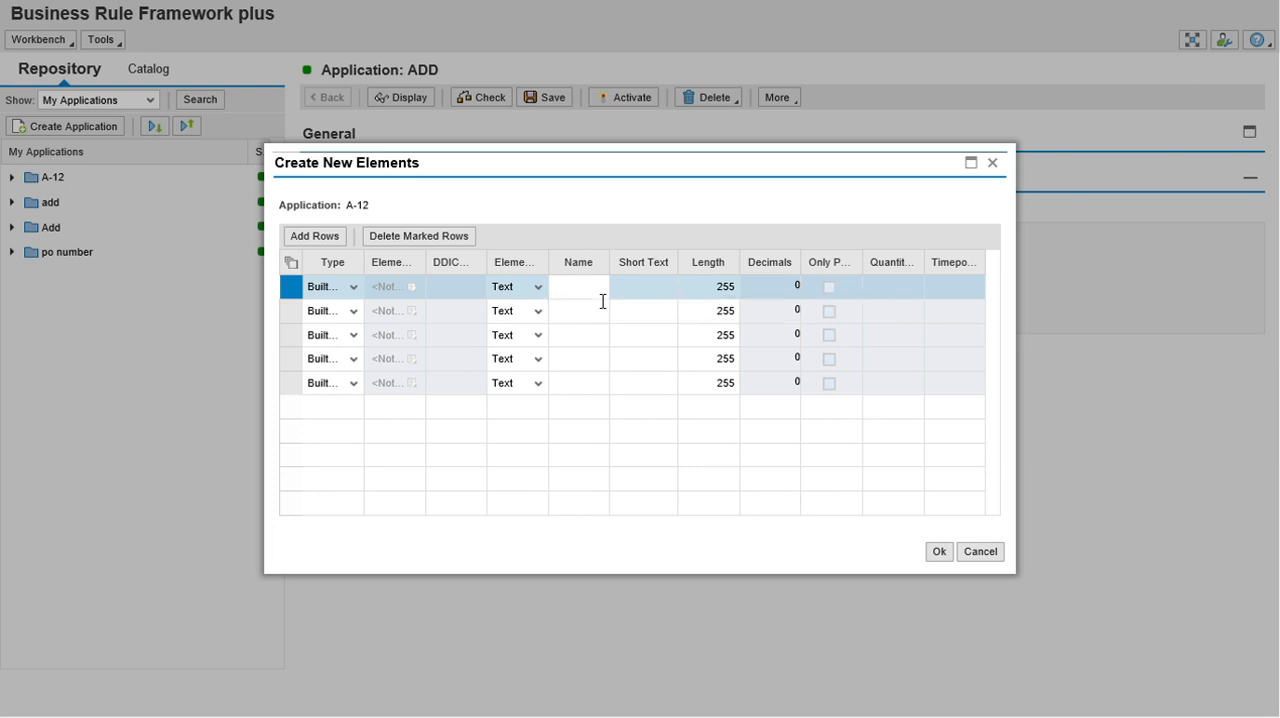
# Create three built-in text elements named input12, input 23 and output.
pyautogui.write('inp')
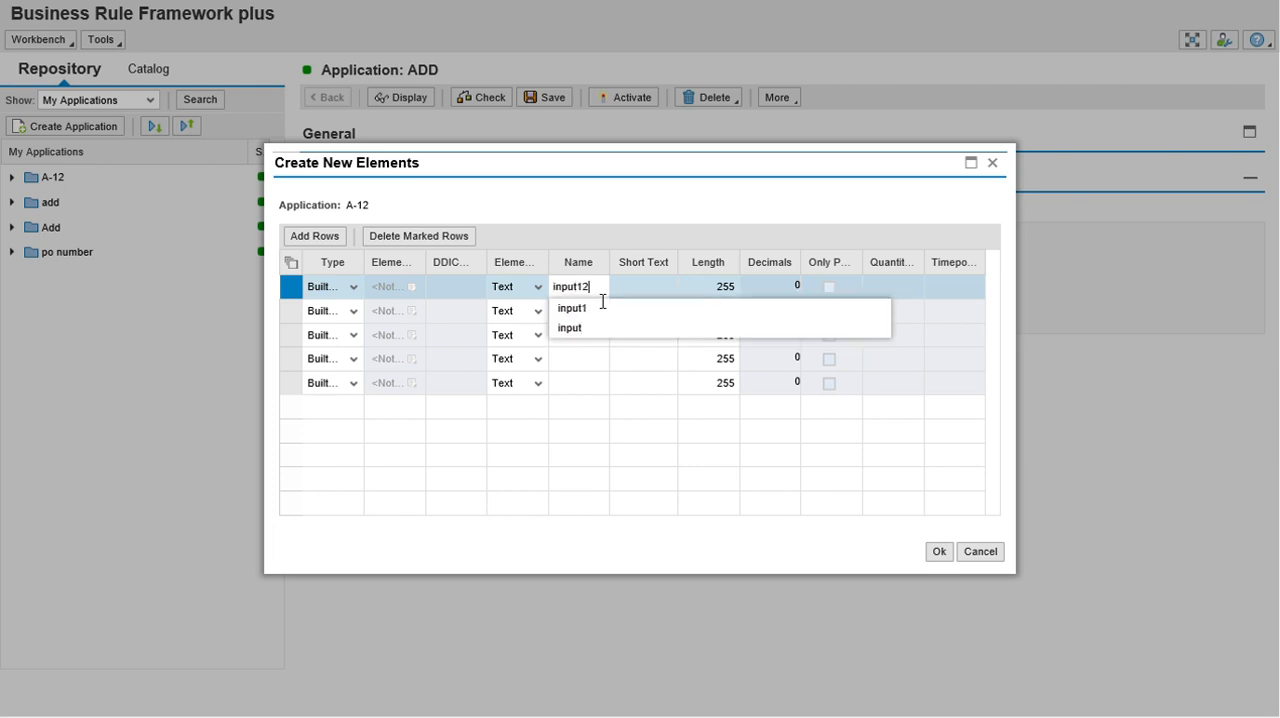
pyautogui.write('ut12')
pyautogui.click(572, 381)
pyautogui.click(593, 311)
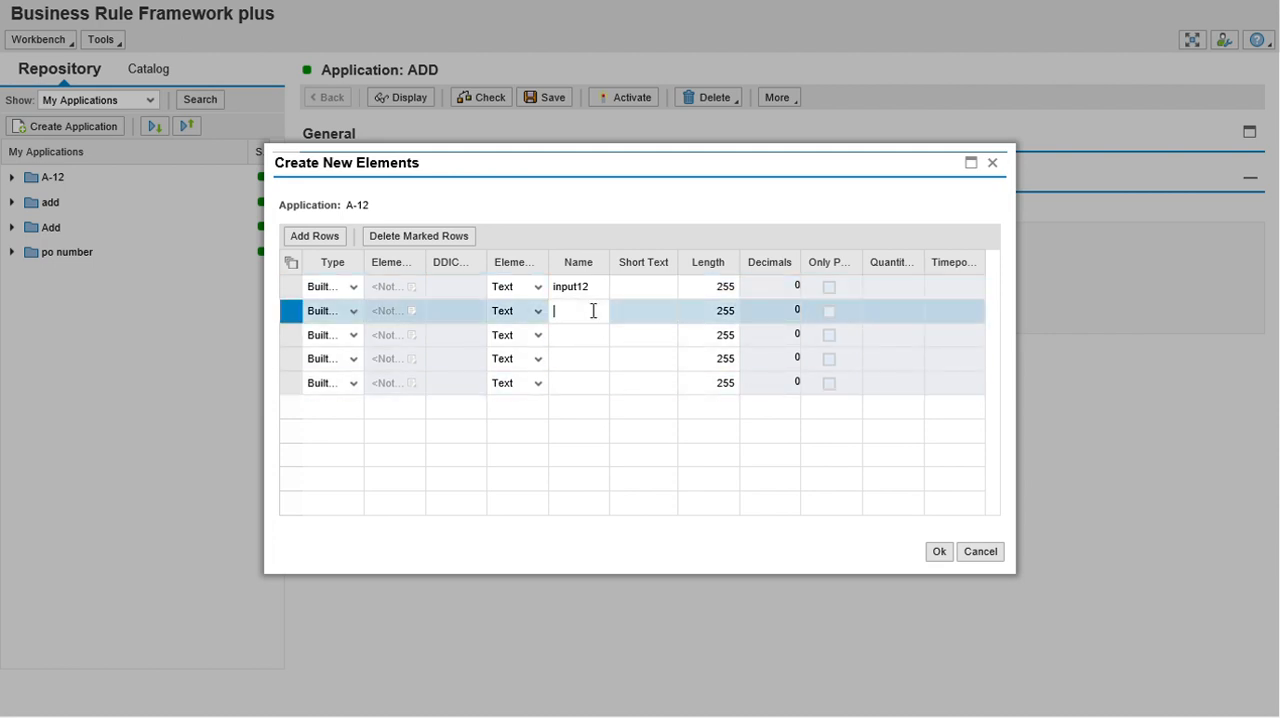
pyautogui.write('input')
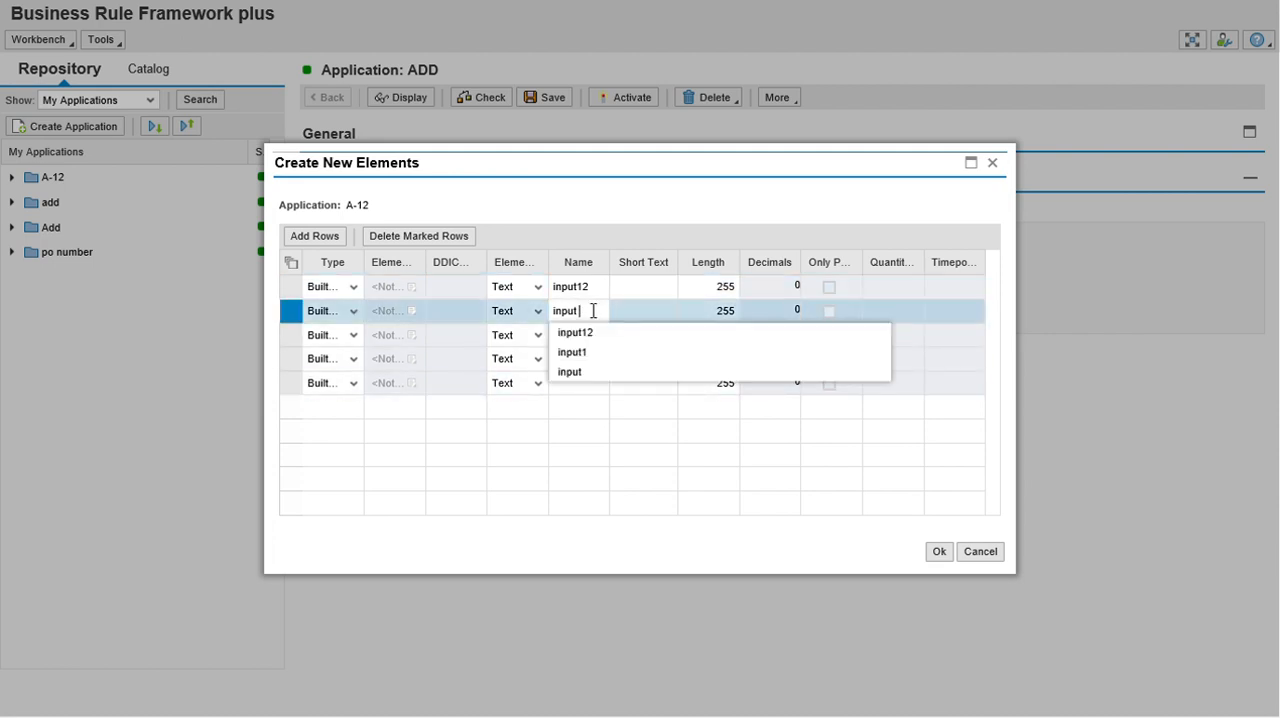
pyautogui.press('Escape')
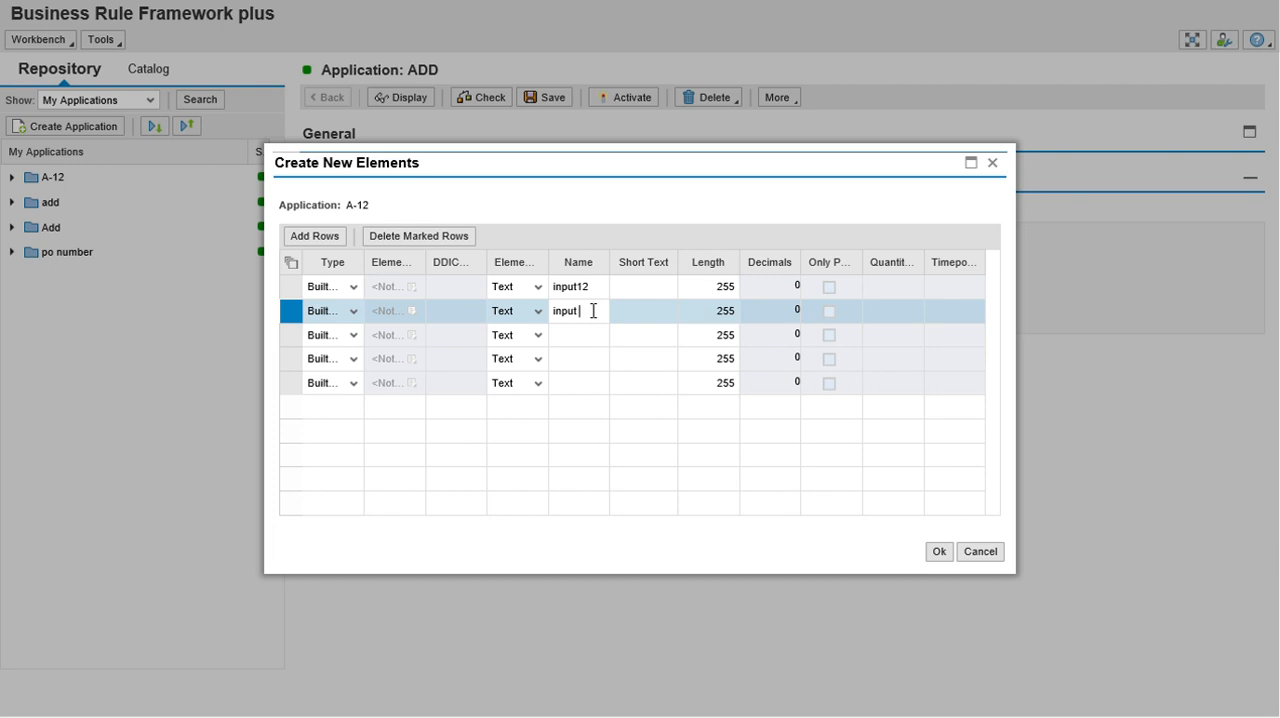
pyautogui.write('23')
pyautogui.click(584, 339)
pyautogui.write('output')
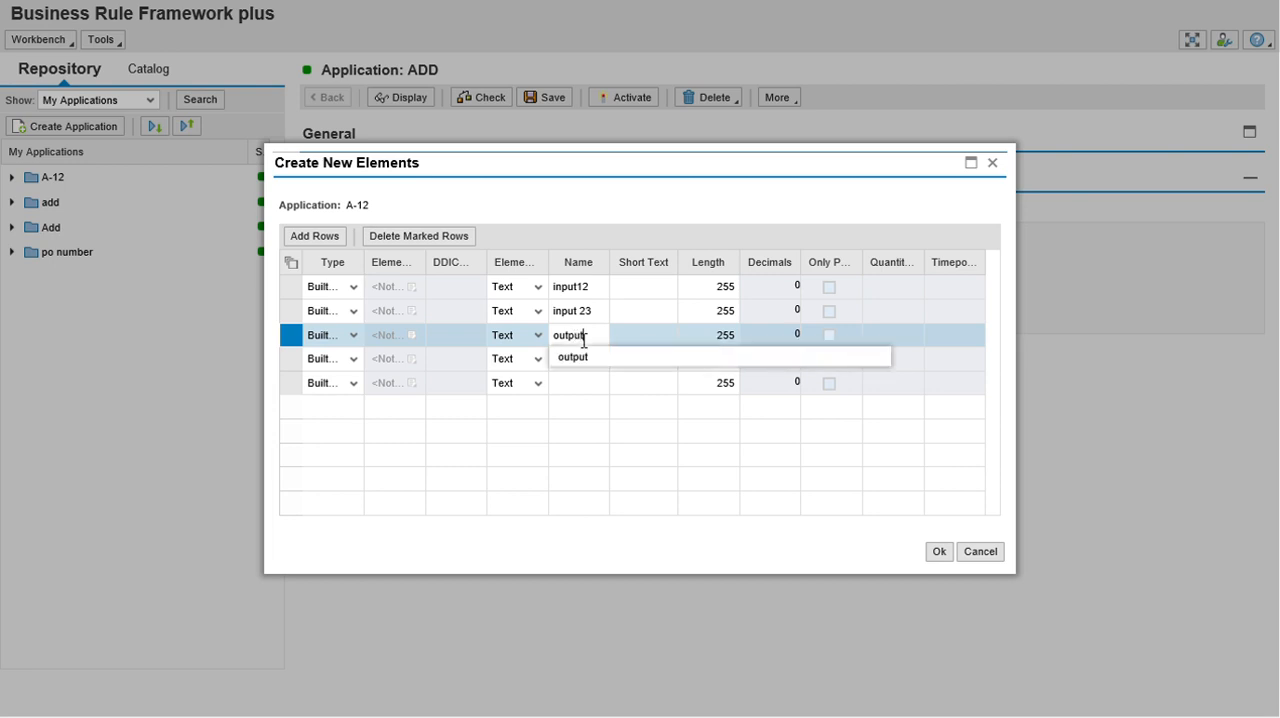
pyautogui.click(644, 290)
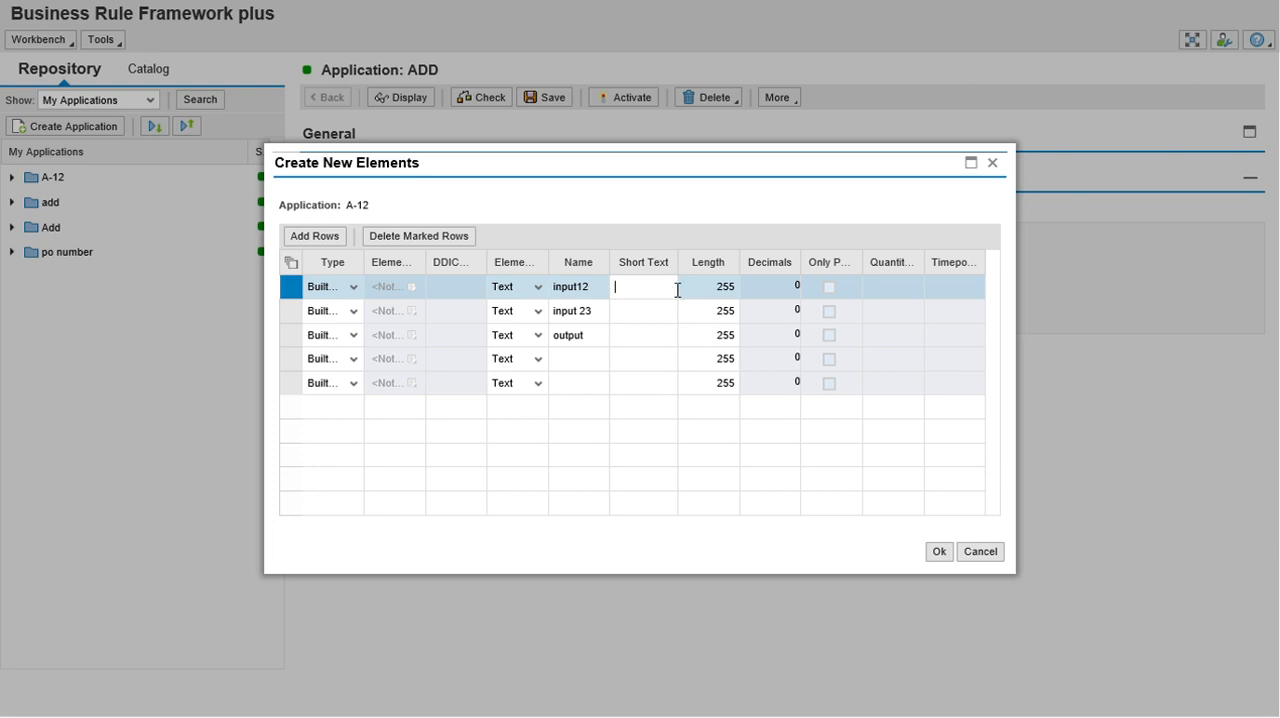
pyautogui.click(941, 556)
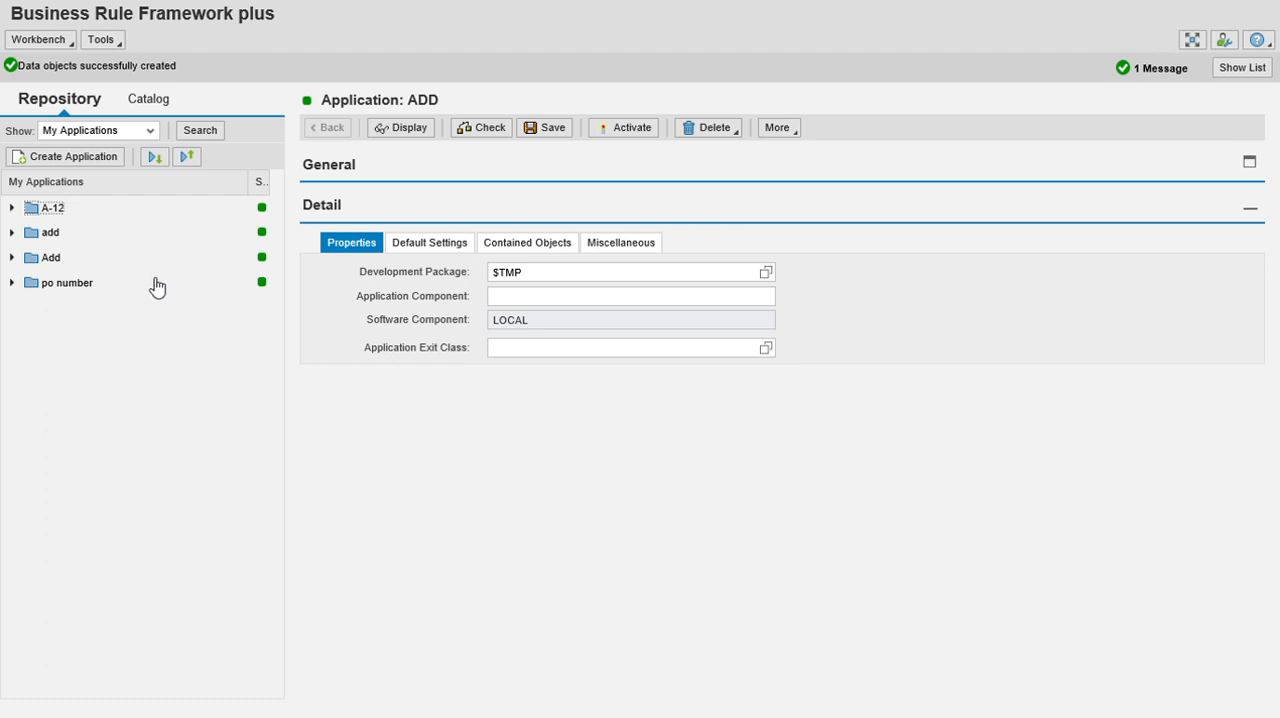
# Expand A-12 down to its data object elements, then edit and activate element INPUT_23.
pyautogui.click(12, 208)
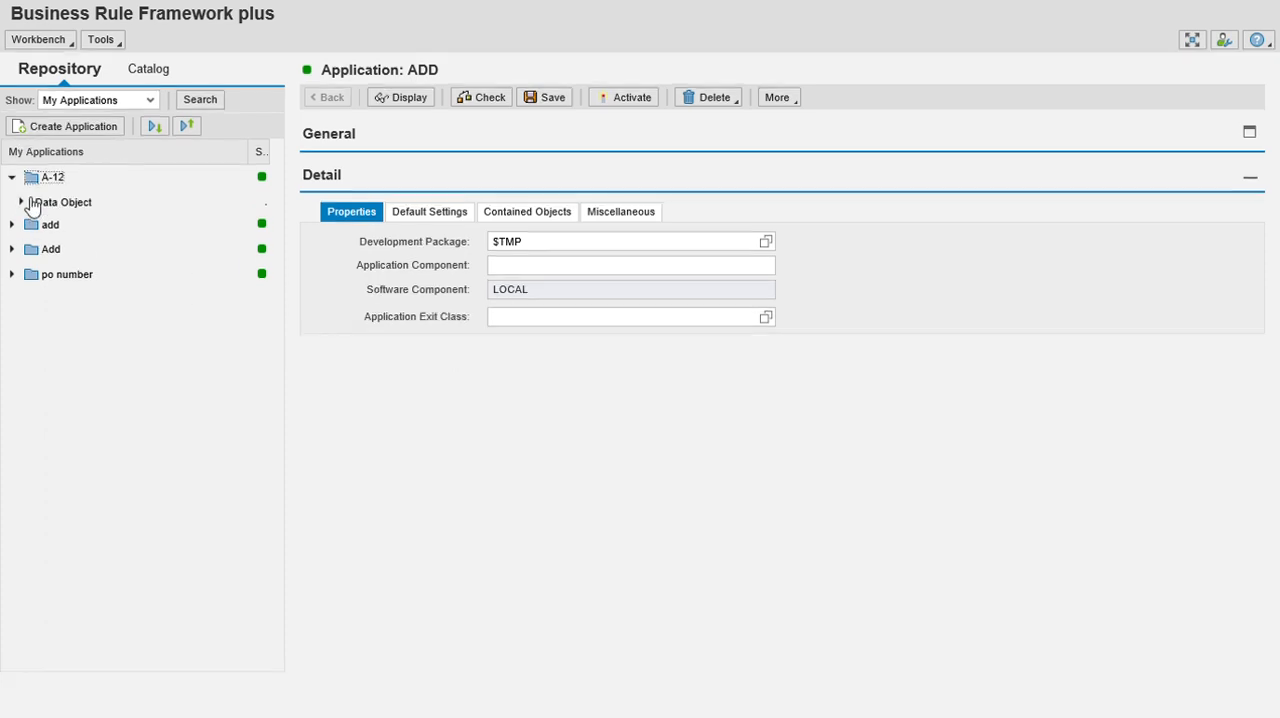
pyautogui.click(21, 202)
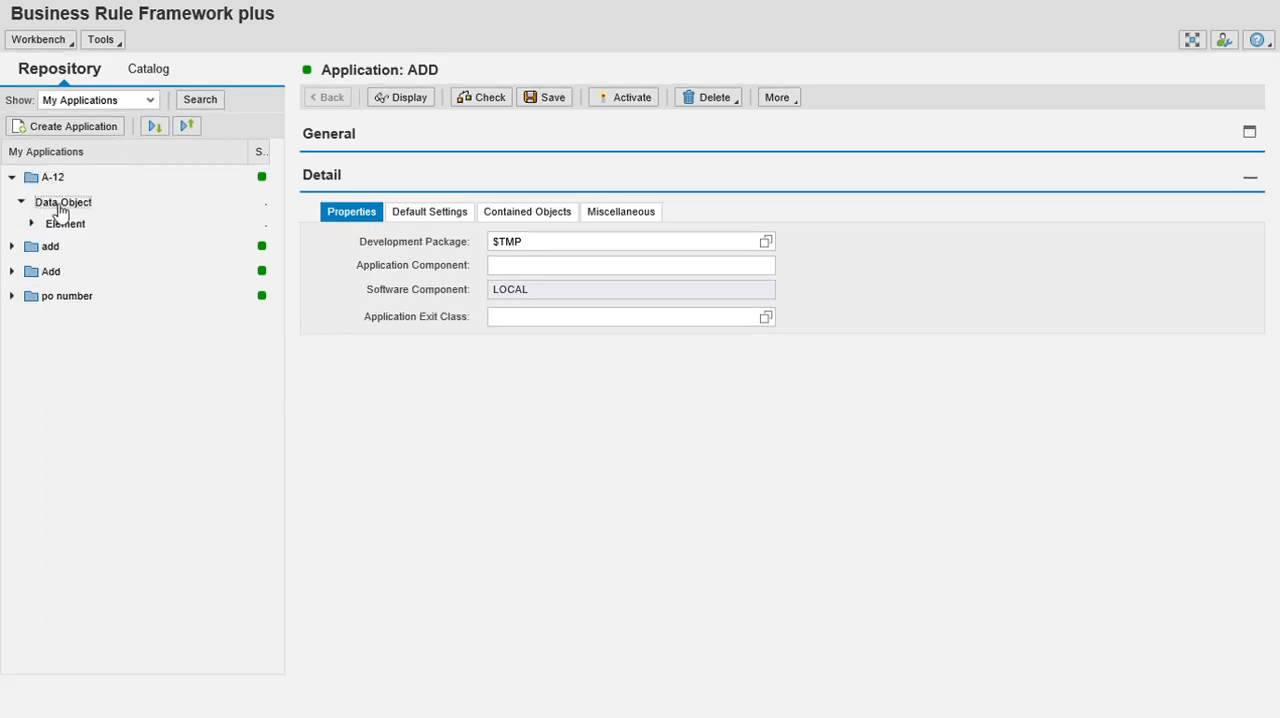
pyautogui.click(33, 223)
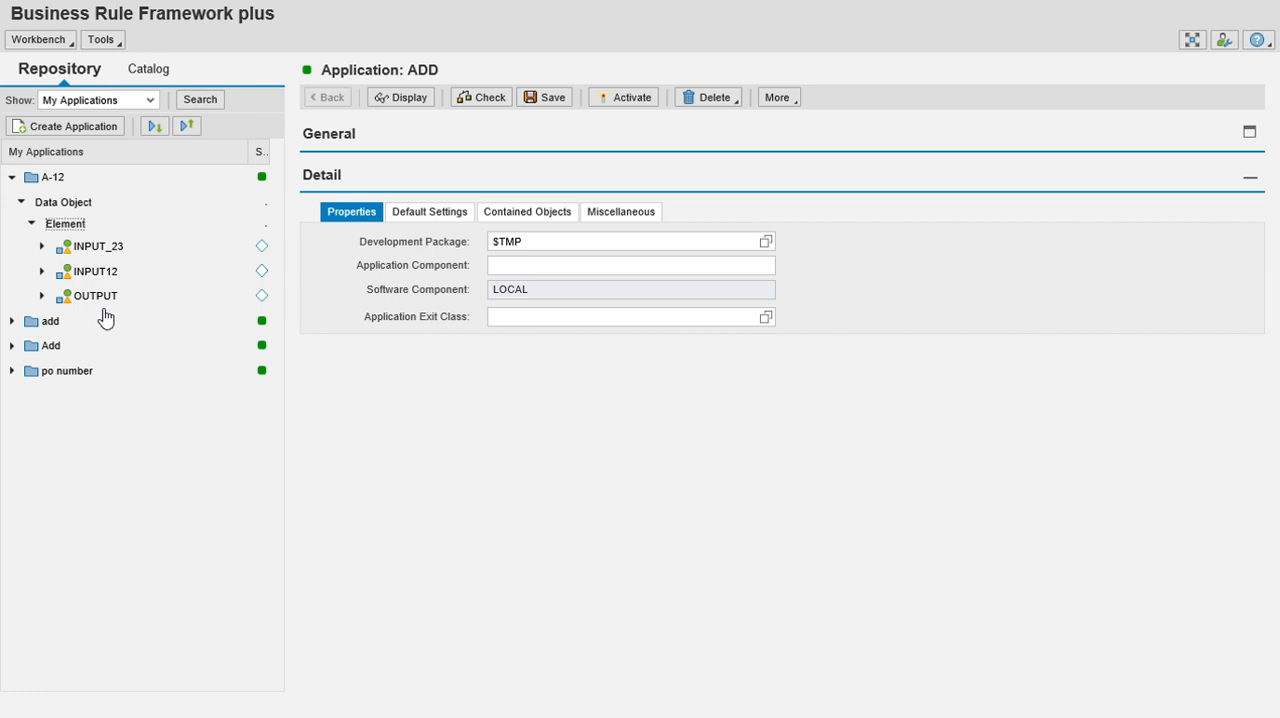
pyautogui.click(111, 249)
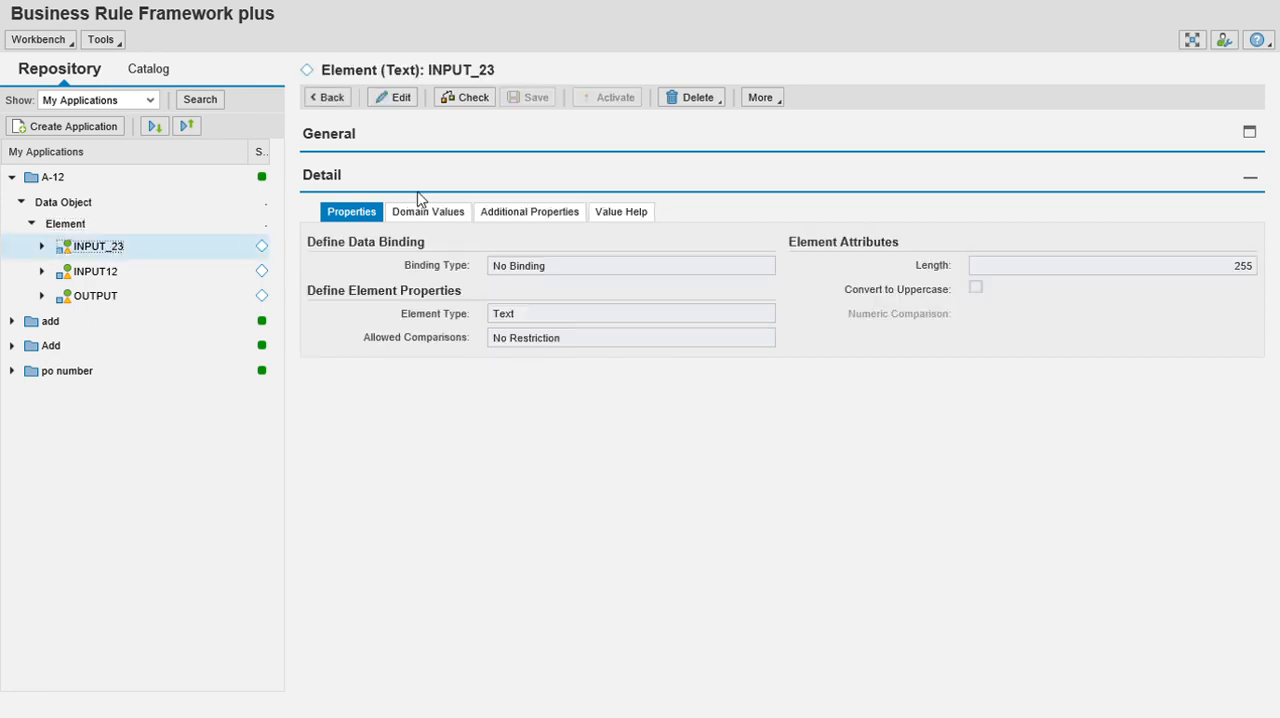
pyautogui.click(406, 104)
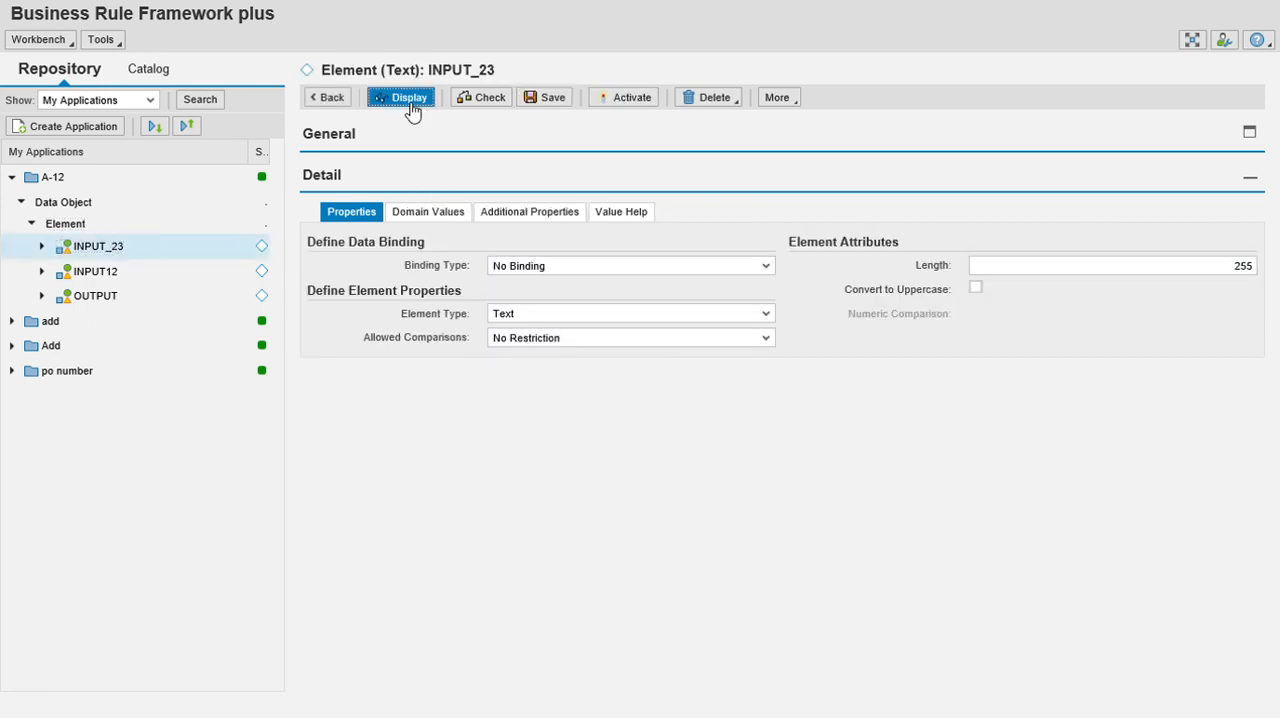
pyautogui.click(507, 110)
pyautogui.click(630, 127)
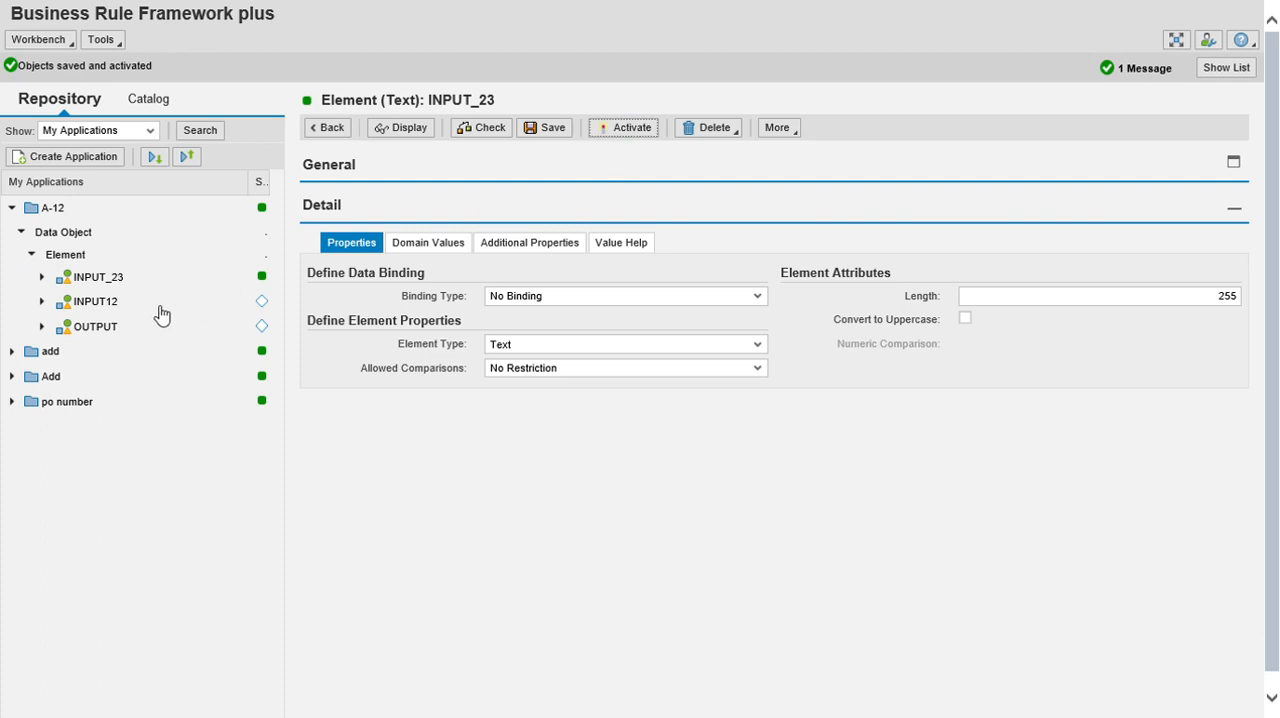
# Switch the OUTPUT element to edit mode and activate it.
pyautogui.click(114, 301)
pyautogui.click(120, 300)
pyautogui.click(405, 100)
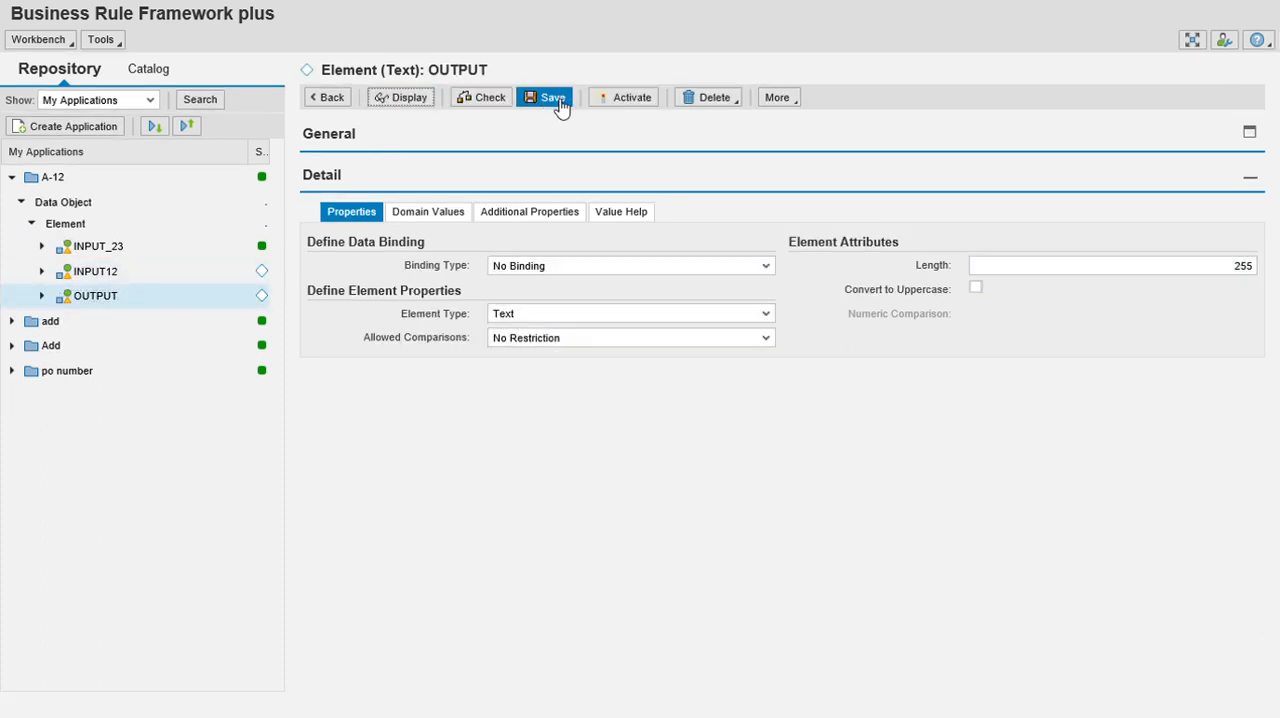
pyautogui.click(626, 98)
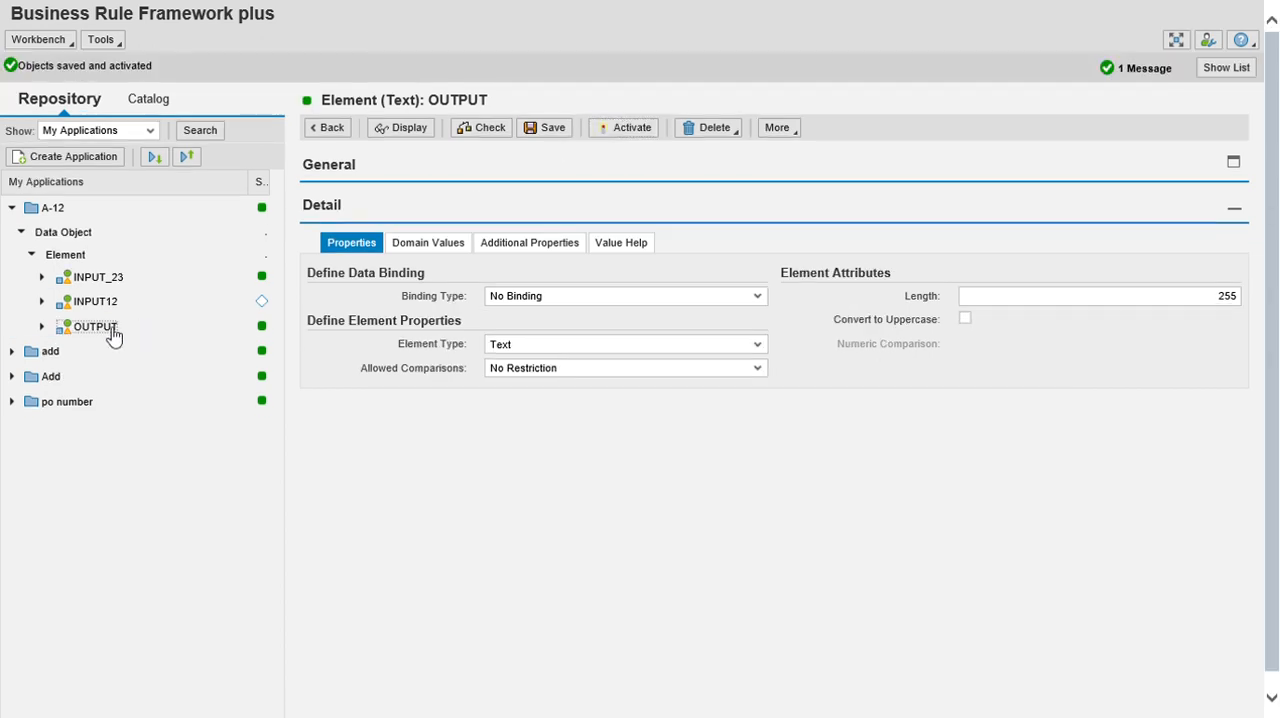
# Switch the INPUT12 element to edit mode and activate it.
pyautogui.click(114, 337)
pyautogui.click(102, 272)
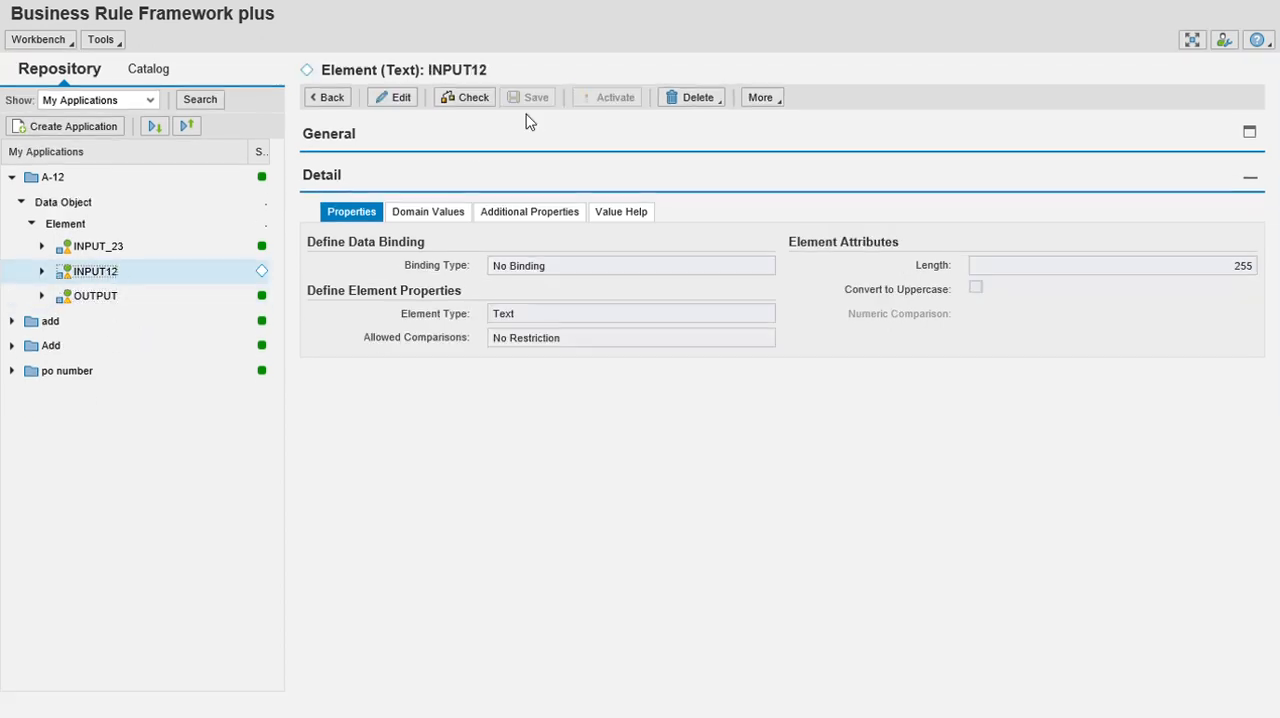
pyautogui.click(390, 100)
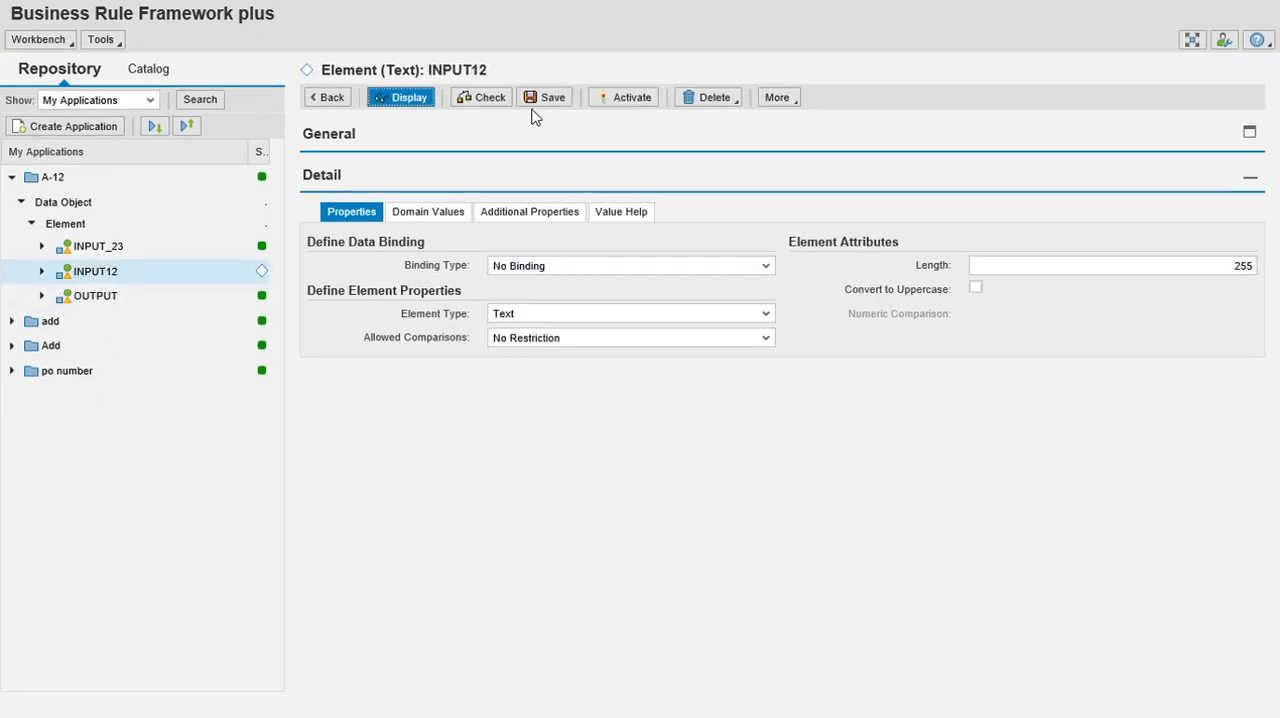
pyautogui.click(625, 104)
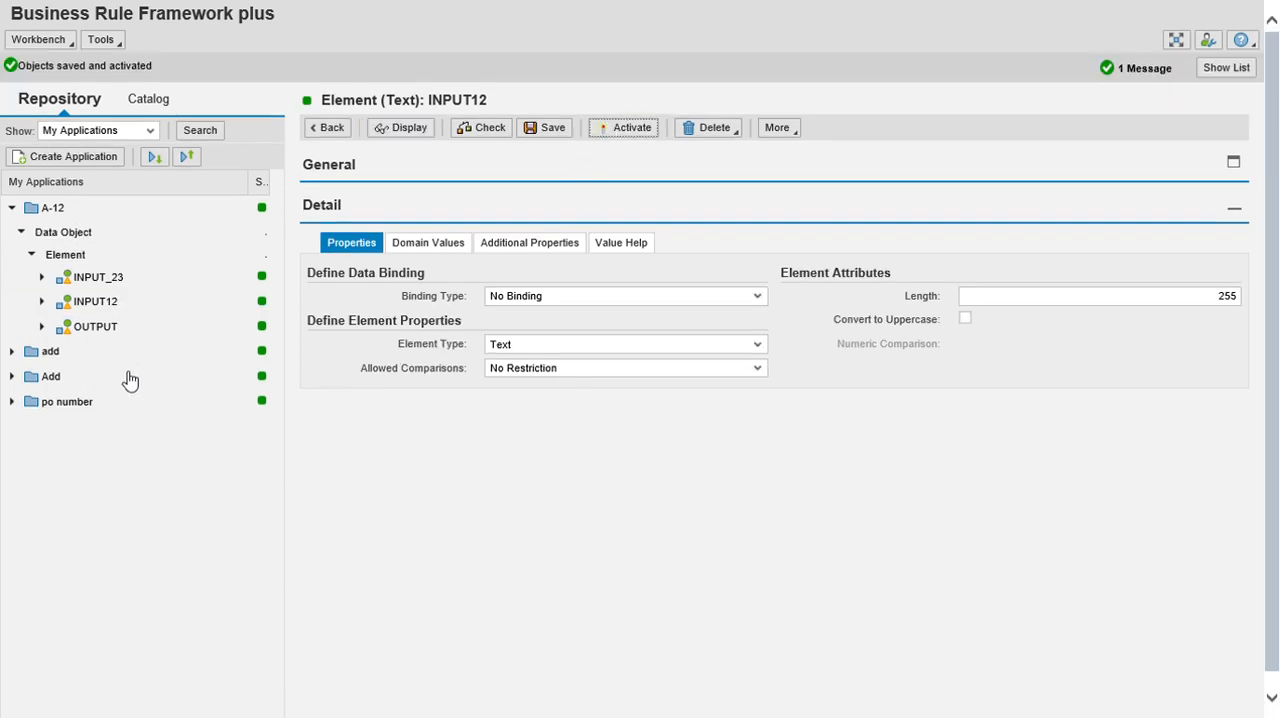
# Create a formula expression in application A-12 named formula3 with the short text add.
pyautogui.click(110, 278)
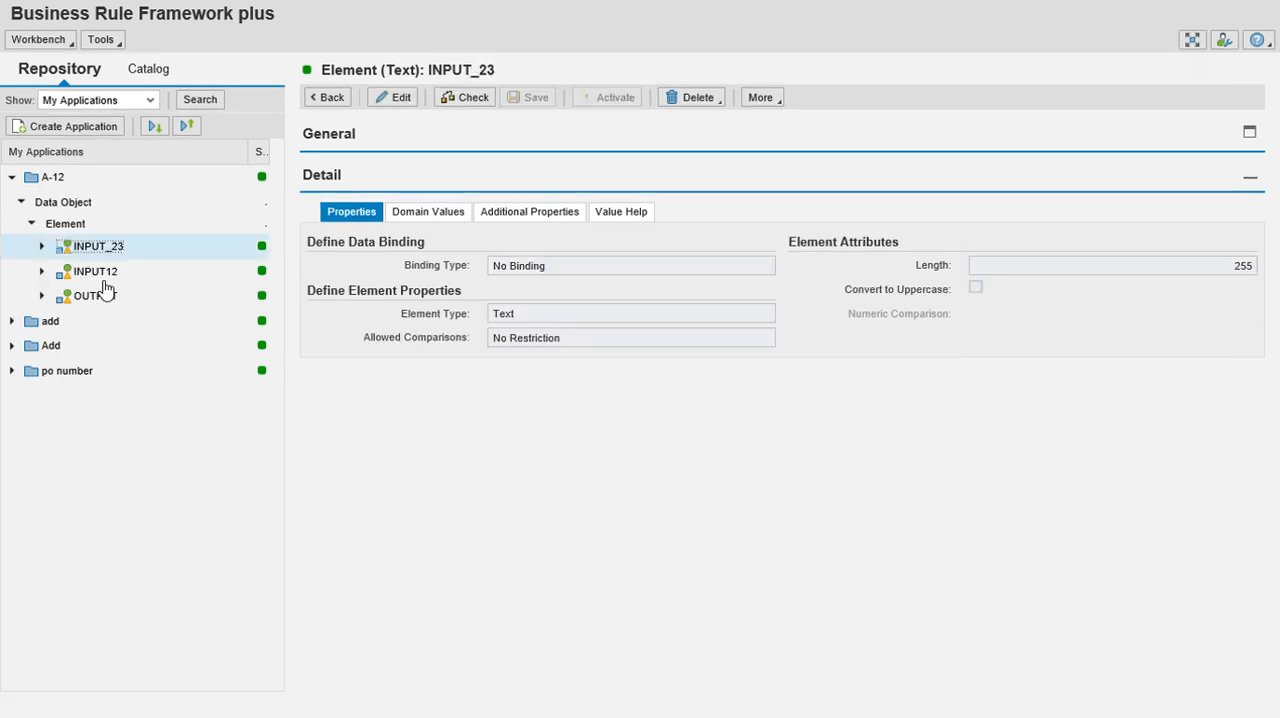
pyautogui.click(52, 179)
pyautogui.rightClick(55, 186)
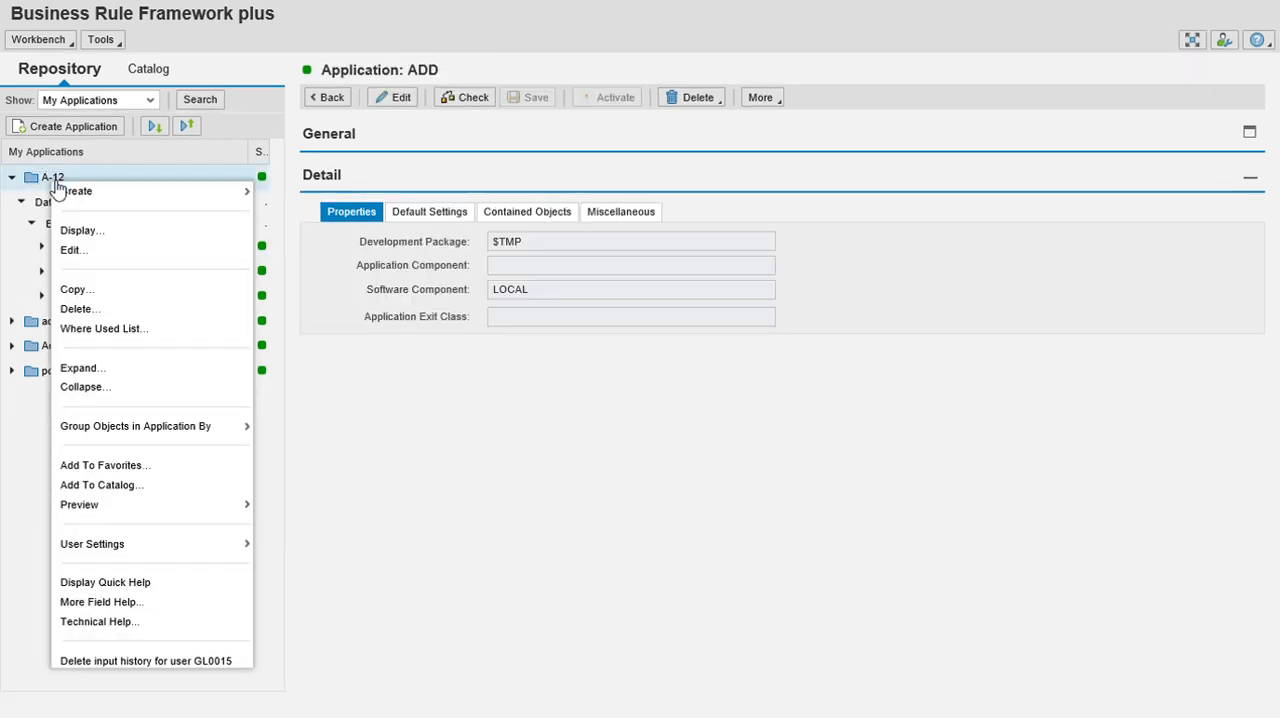
pyautogui.moveTo(68, 192)
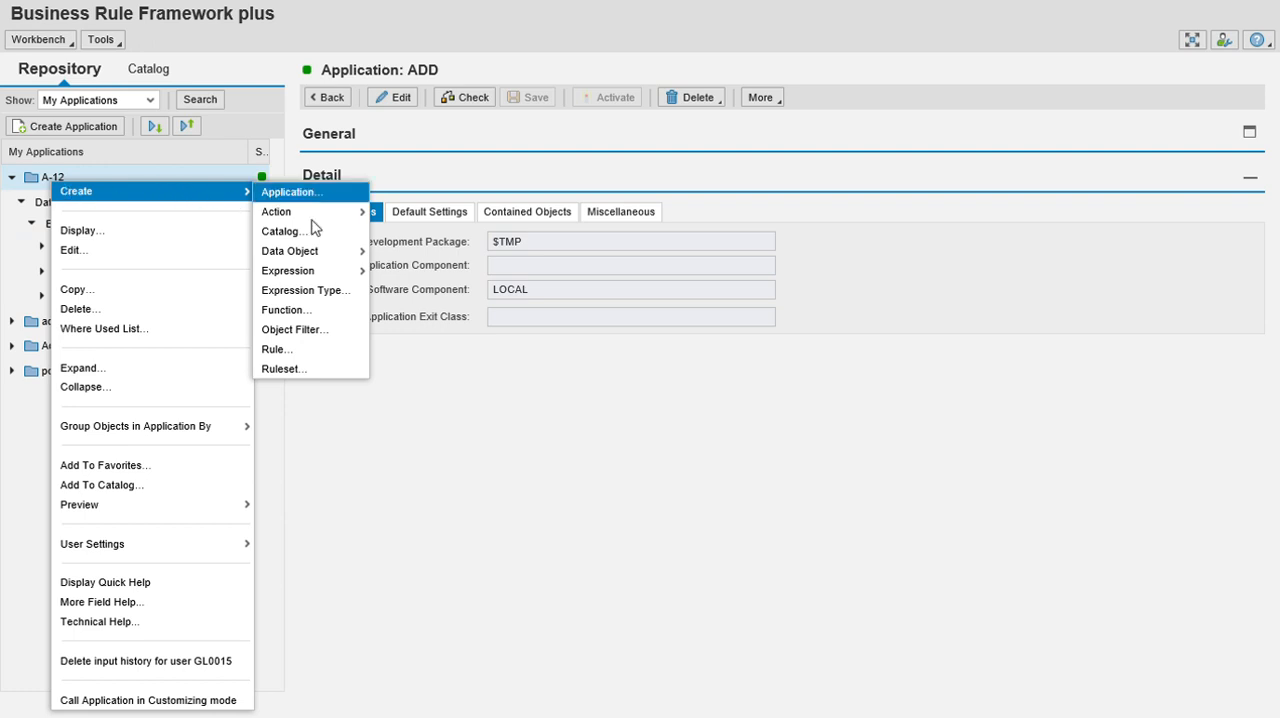
pyautogui.moveTo(320, 276)
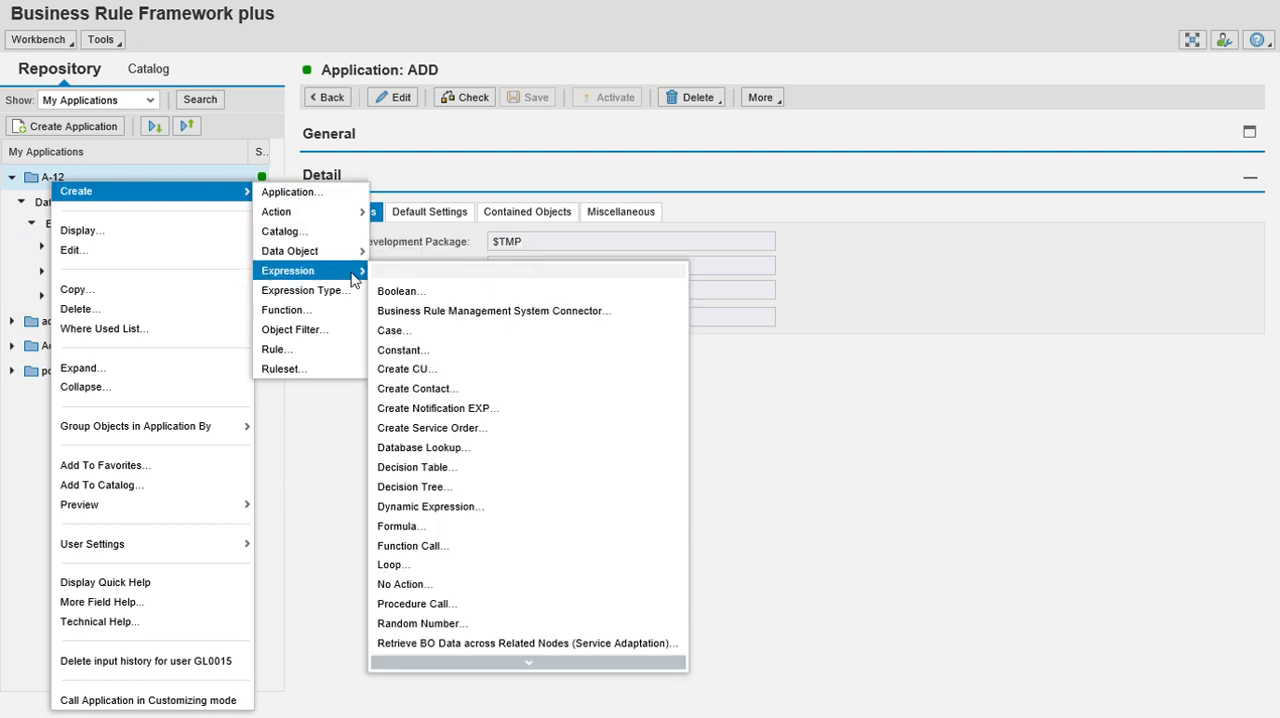
pyautogui.click(424, 530)
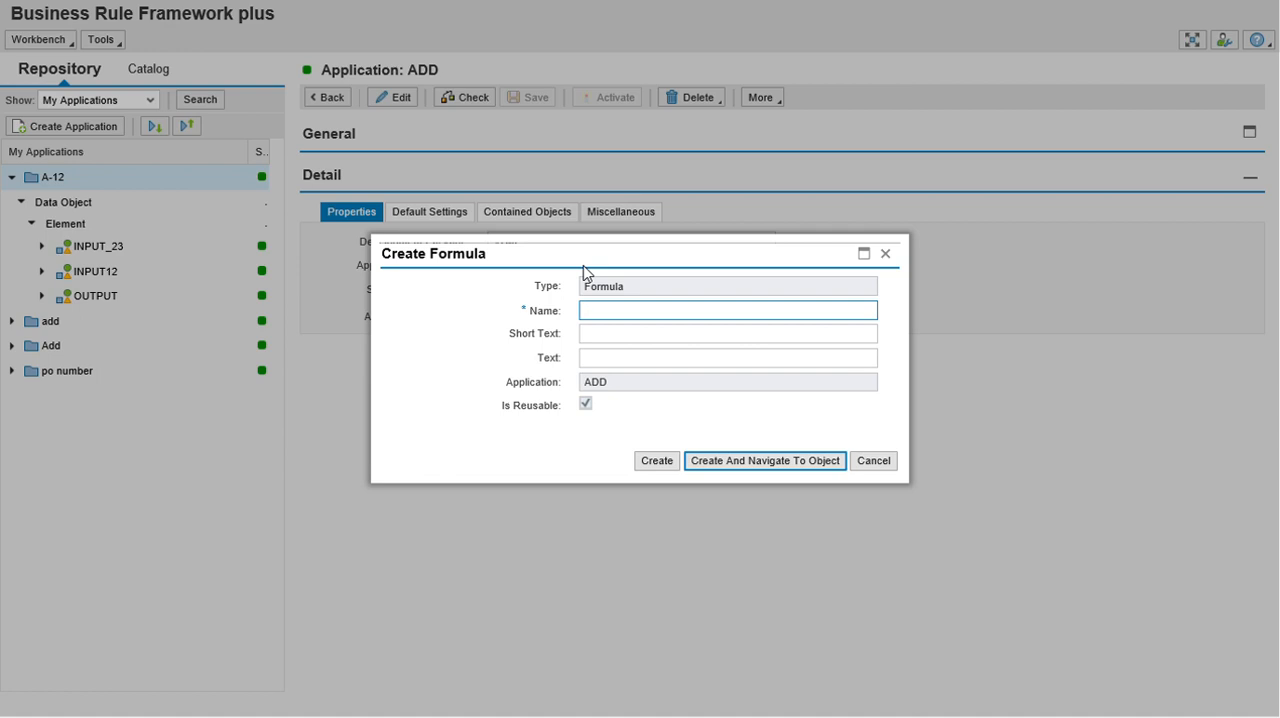
pyautogui.write('form')
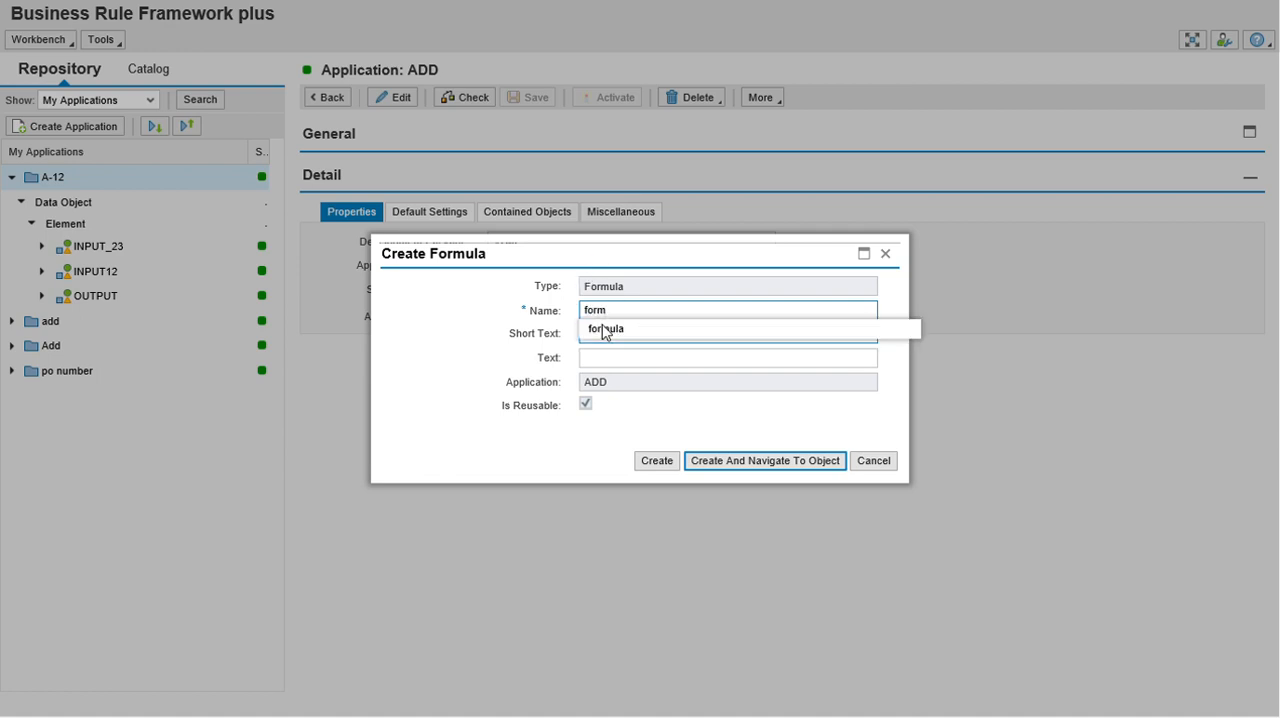
pyautogui.click(603, 329)
pyautogui.click(649, 314)
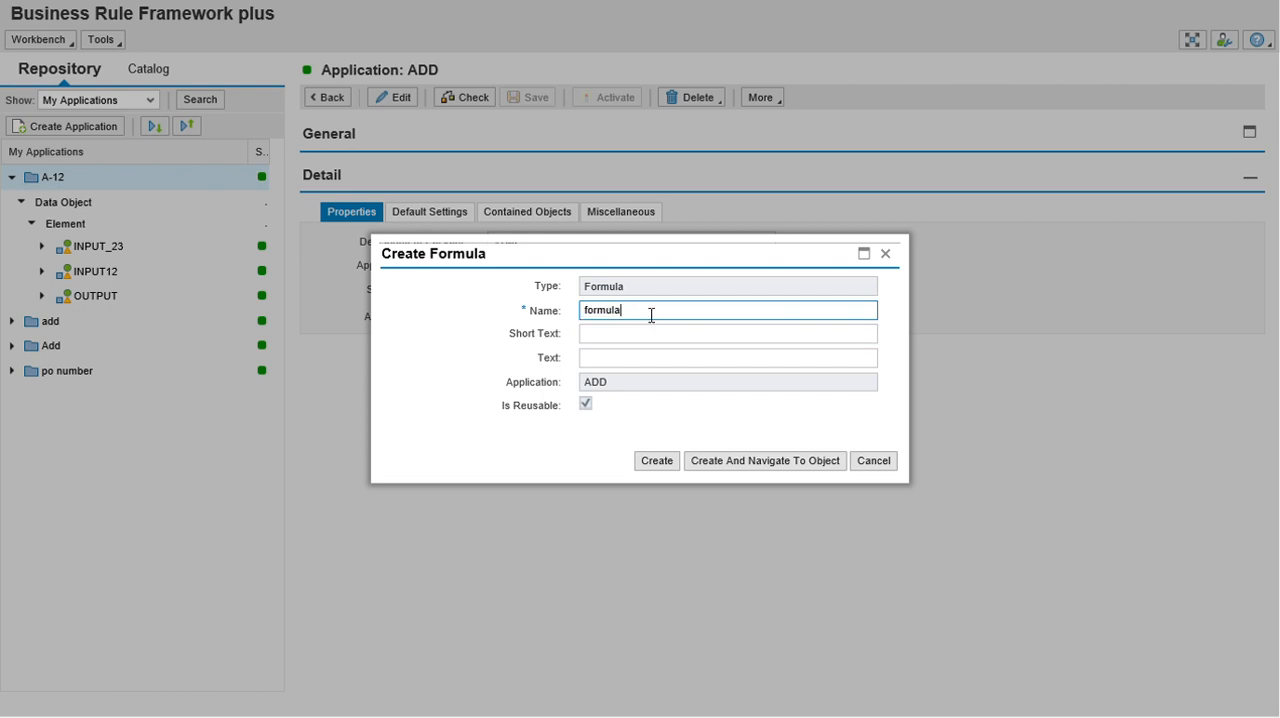
pyautogui.write('3')
pyautogui.click(633, 342)
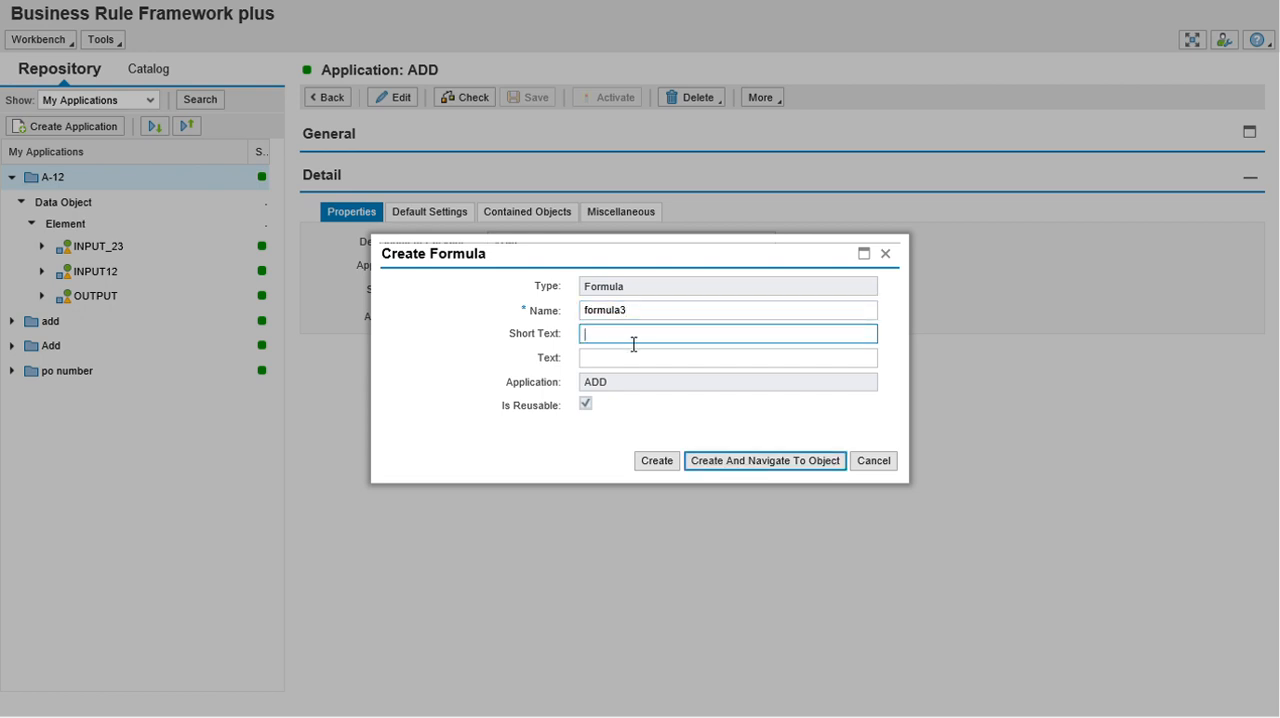
pyautogui.write('add')
pyautogui.click(655, 462)
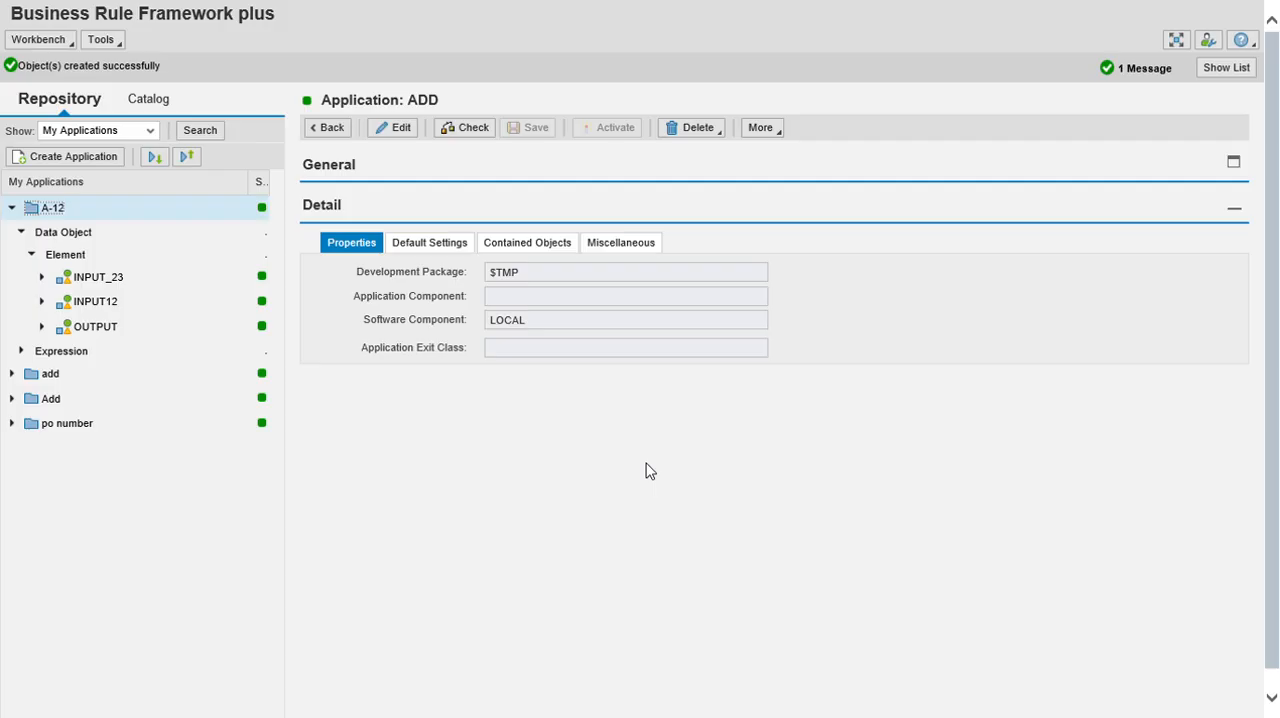
# Expand A-12's expressions down to the add formula and open it in edit mode.
pyautogui.click(414, 131)
pyautogui.click(21, 350)
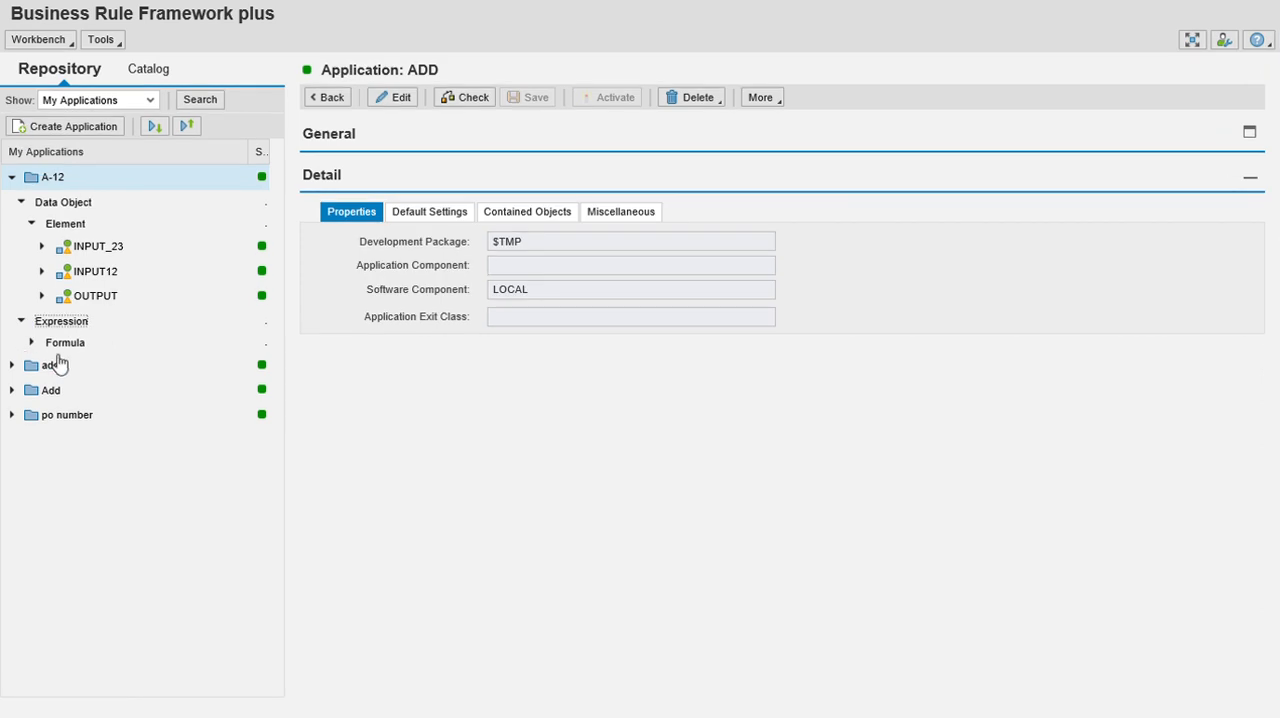
pyautogui.click(32, 342)
pyautogui.click(86, 366)
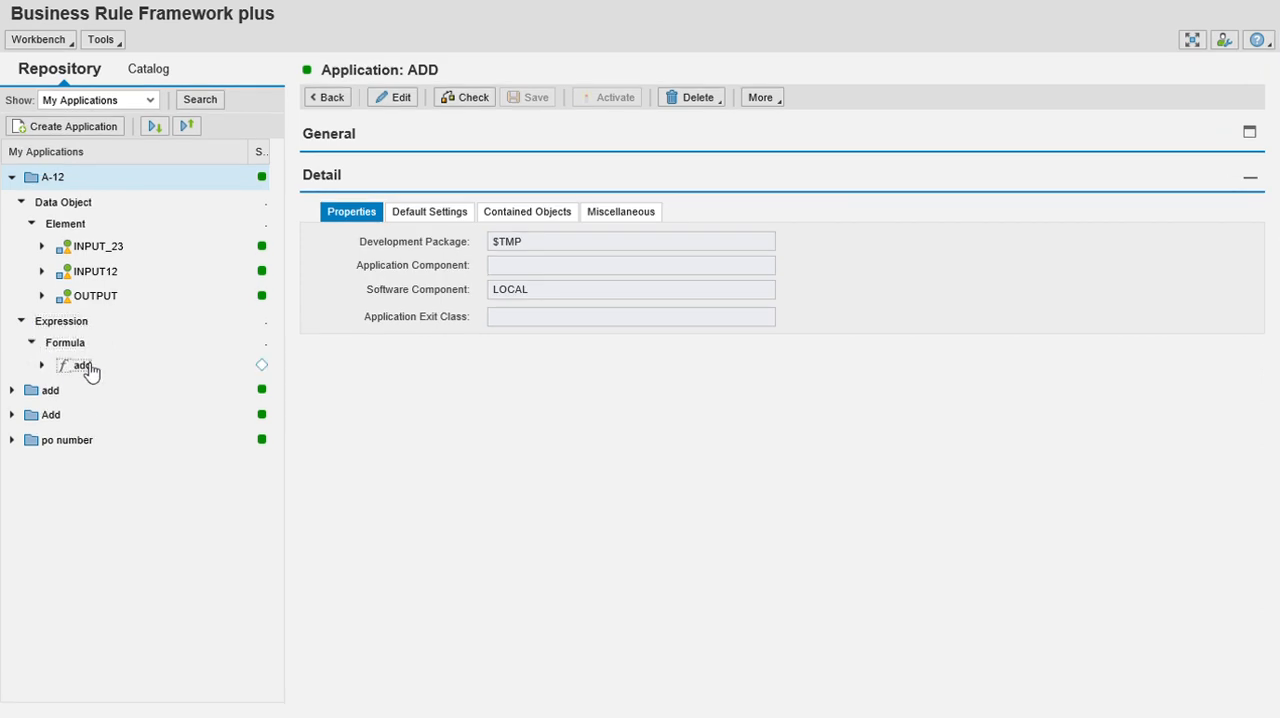
pyautogui.click(400, 97)
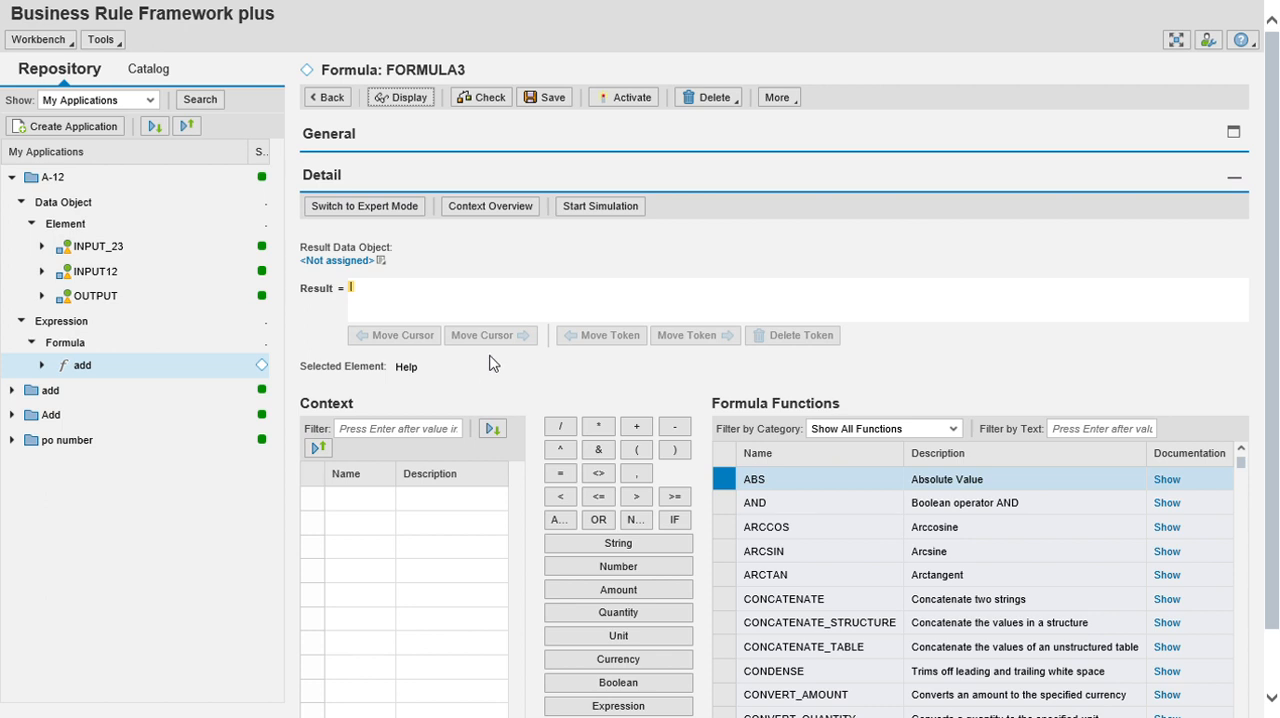
# Assign OUTPUT as the result data object of the add formula.
pyautogui.scroll(-1, 493, 364)
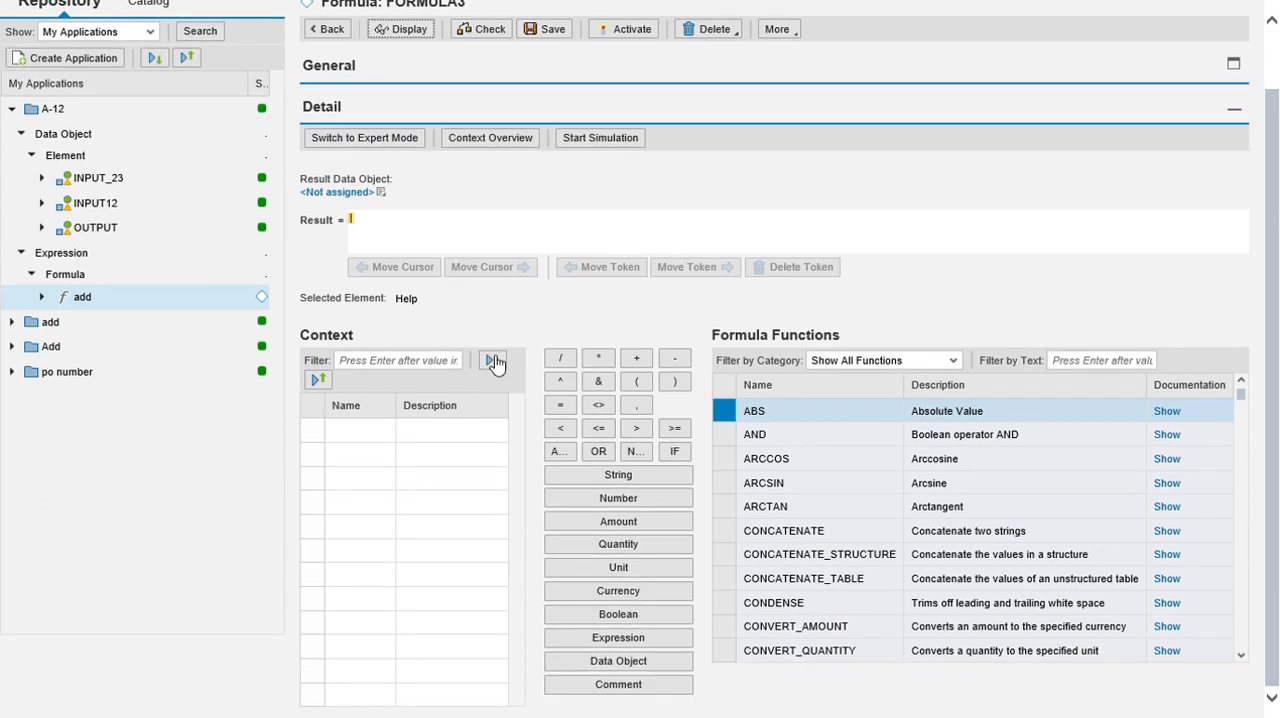
pyautogui.scroll(1, 493, 364)
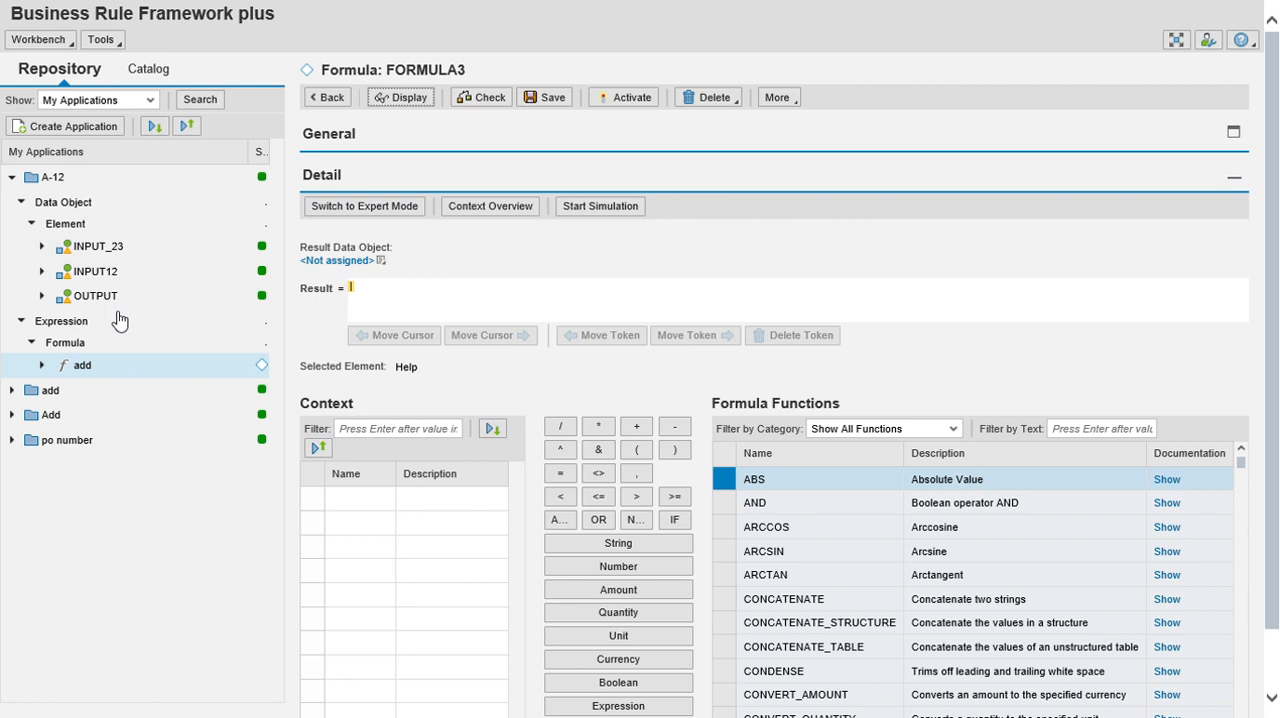
pyautogui.click(382, 261)
pyautogui.moveTo(336, 363)
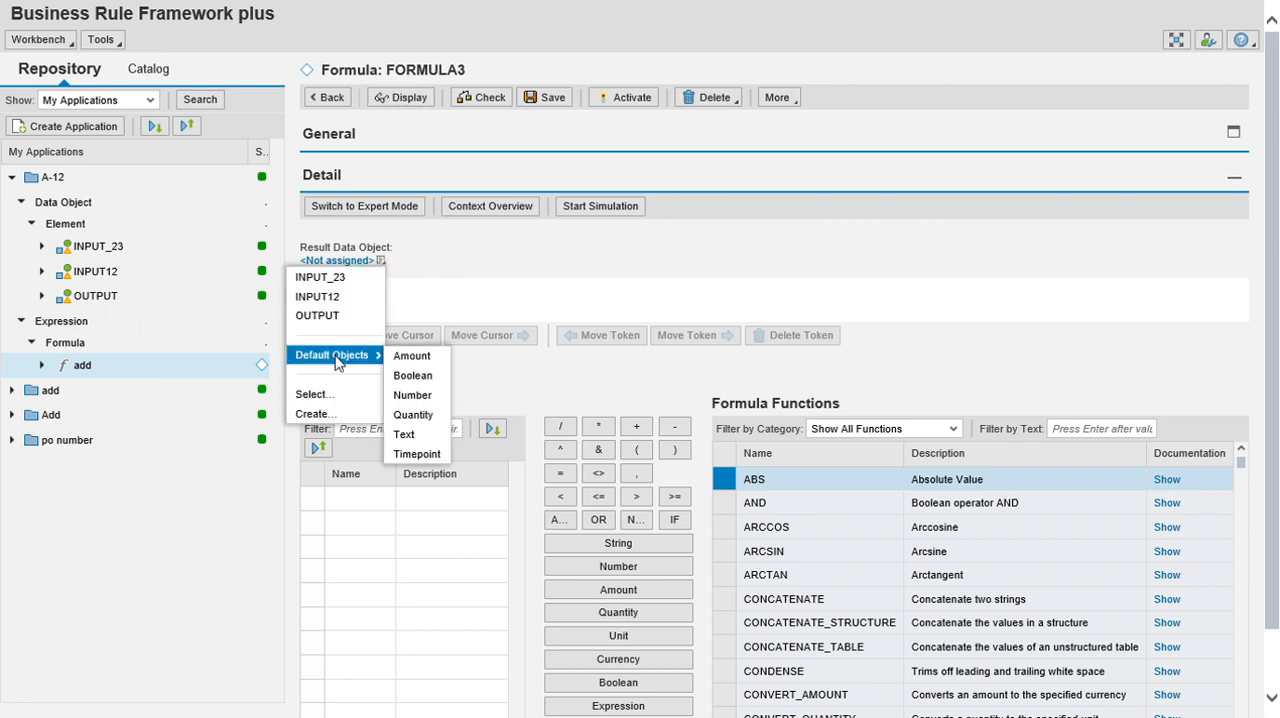
pyautogui.click(337, 316)
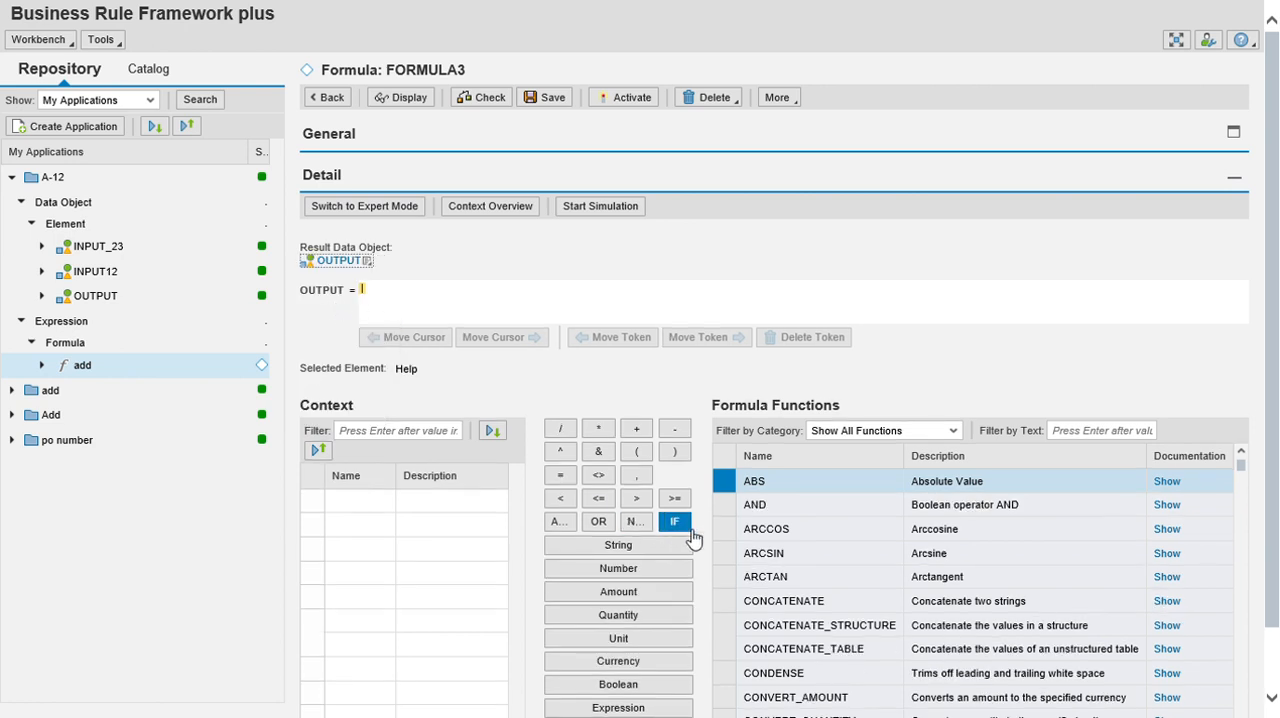
# Build the formula expression INPUT12 + INPUT_23 from data objects found through the object query.
pyautogui.scroll(-2, 691, 537)
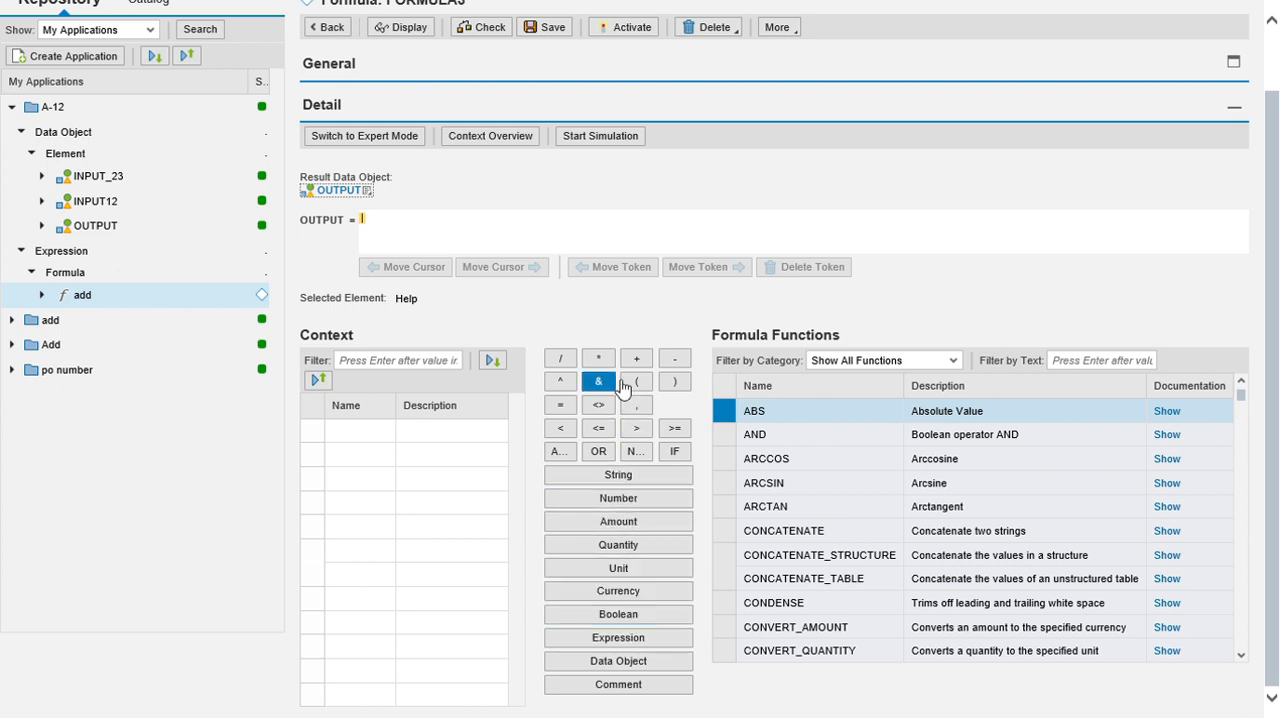
pyautogui.click(638, 661)
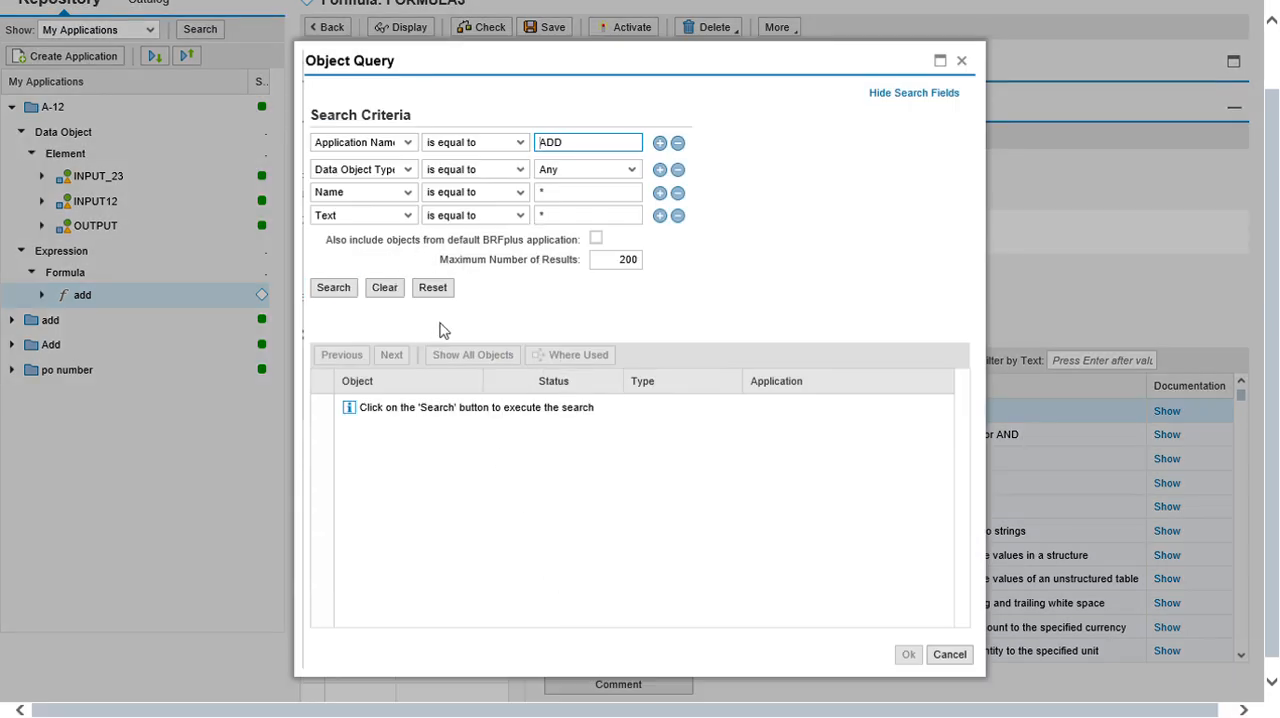
pyautogui.click(338, 286)
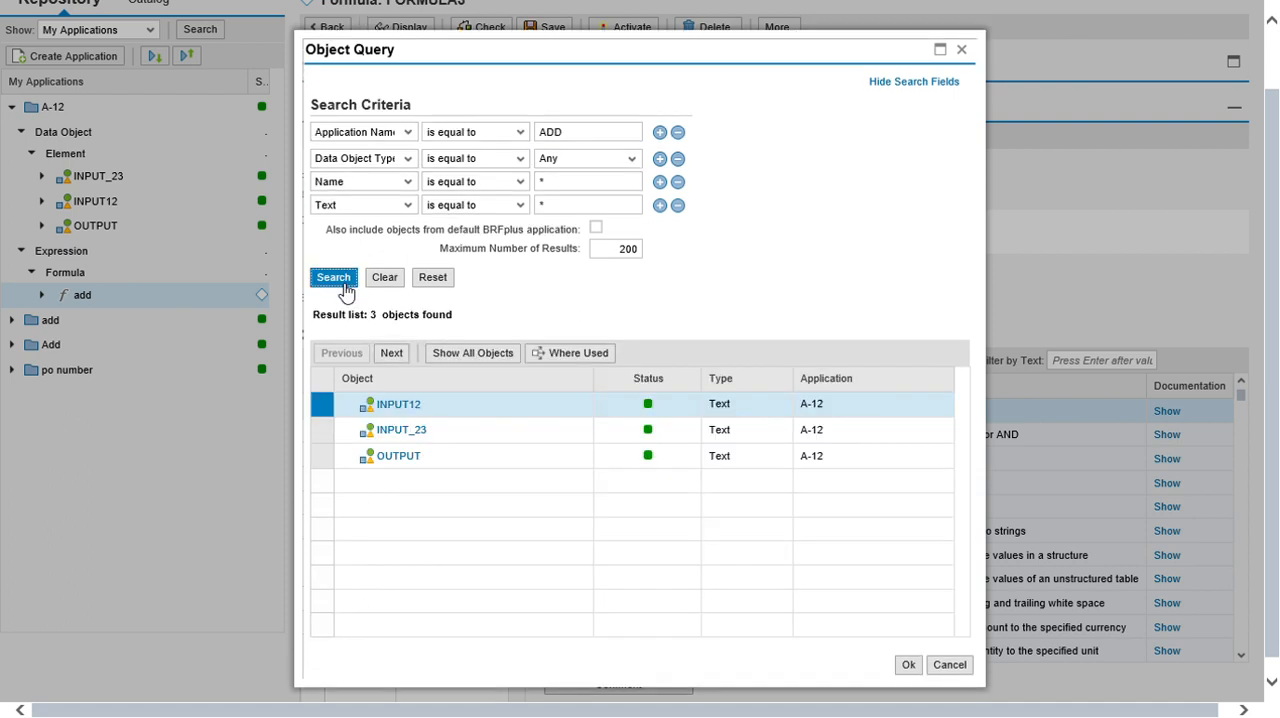
pyautogui.doubleClick(434, 414)
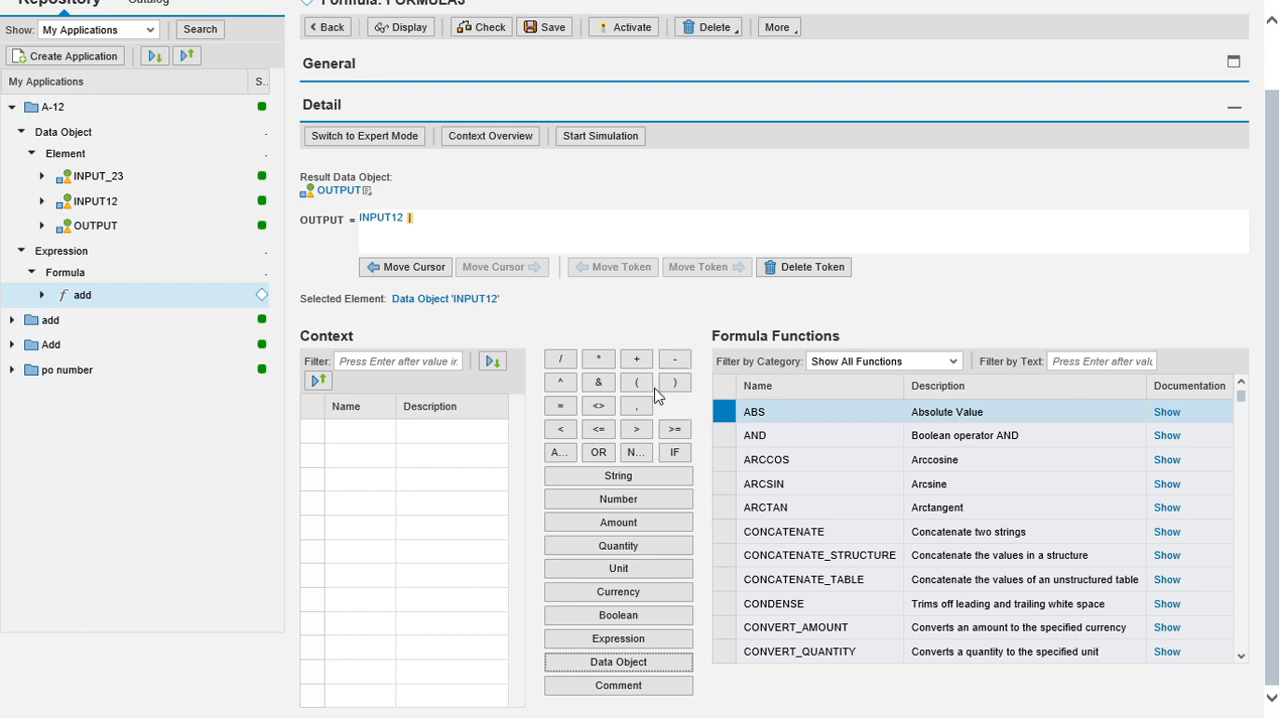
pyautogui.click(637, 360)
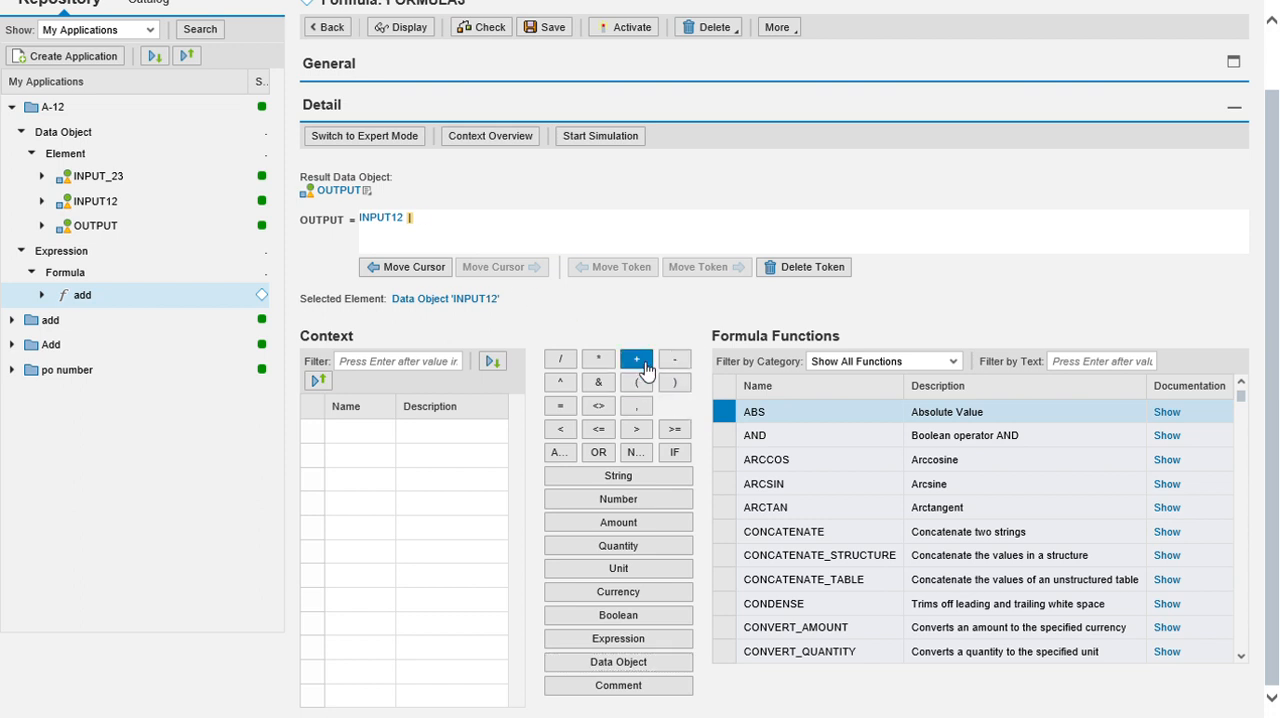
pyautogui.click(624, 662)
pyautogui.click(340, 290)
pyautogui.doubleClick(398, 432)
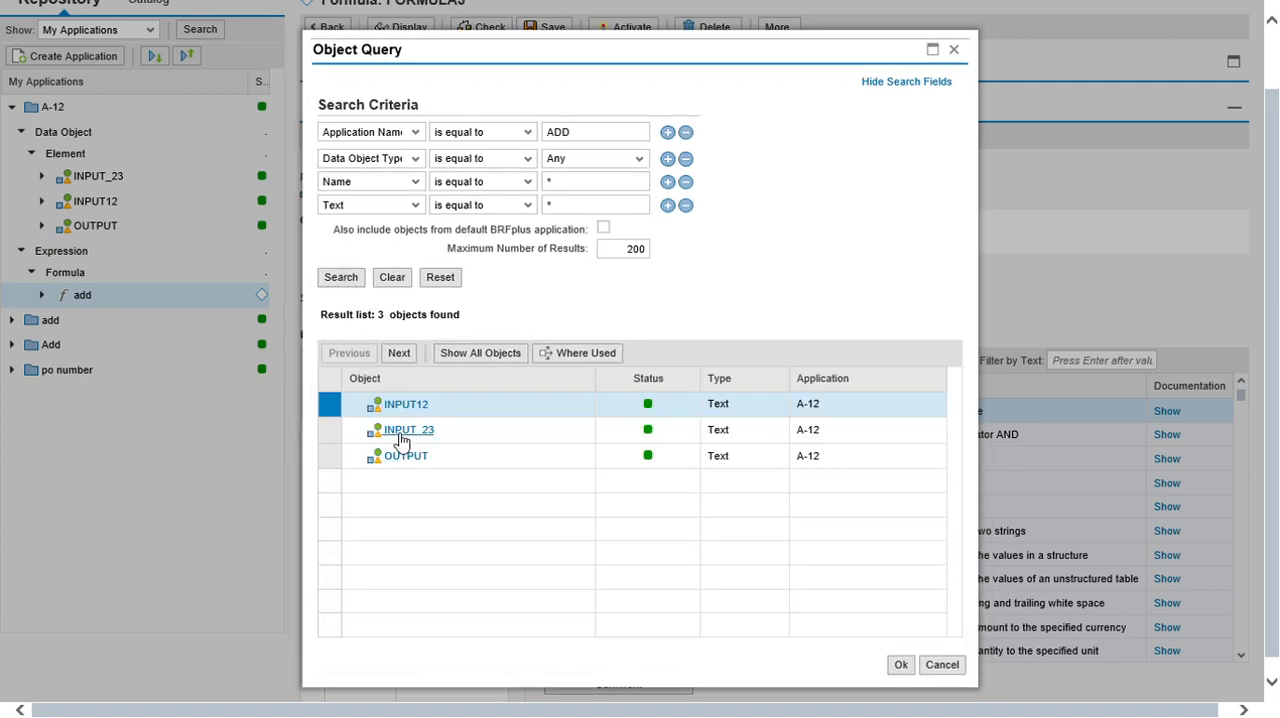
# Save and activate the add formula.
pyautogui.scroll(1, 486, 398)
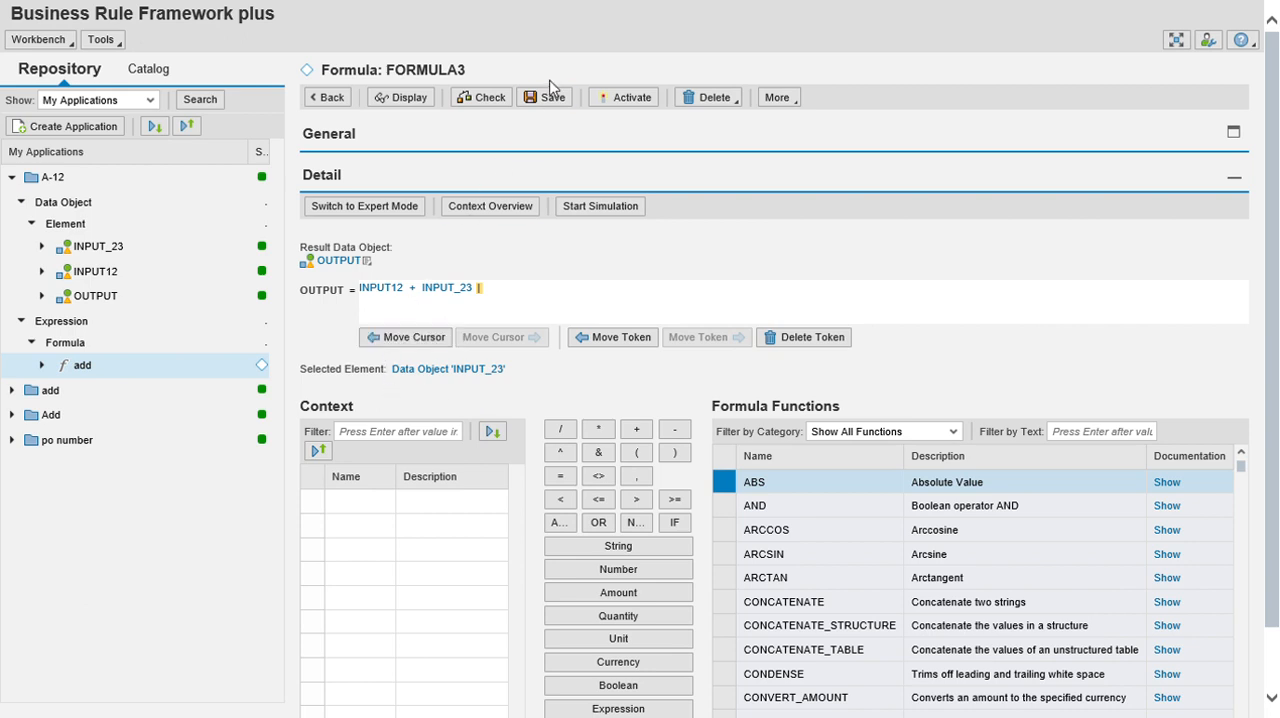
pyautogui.click(554, 110)
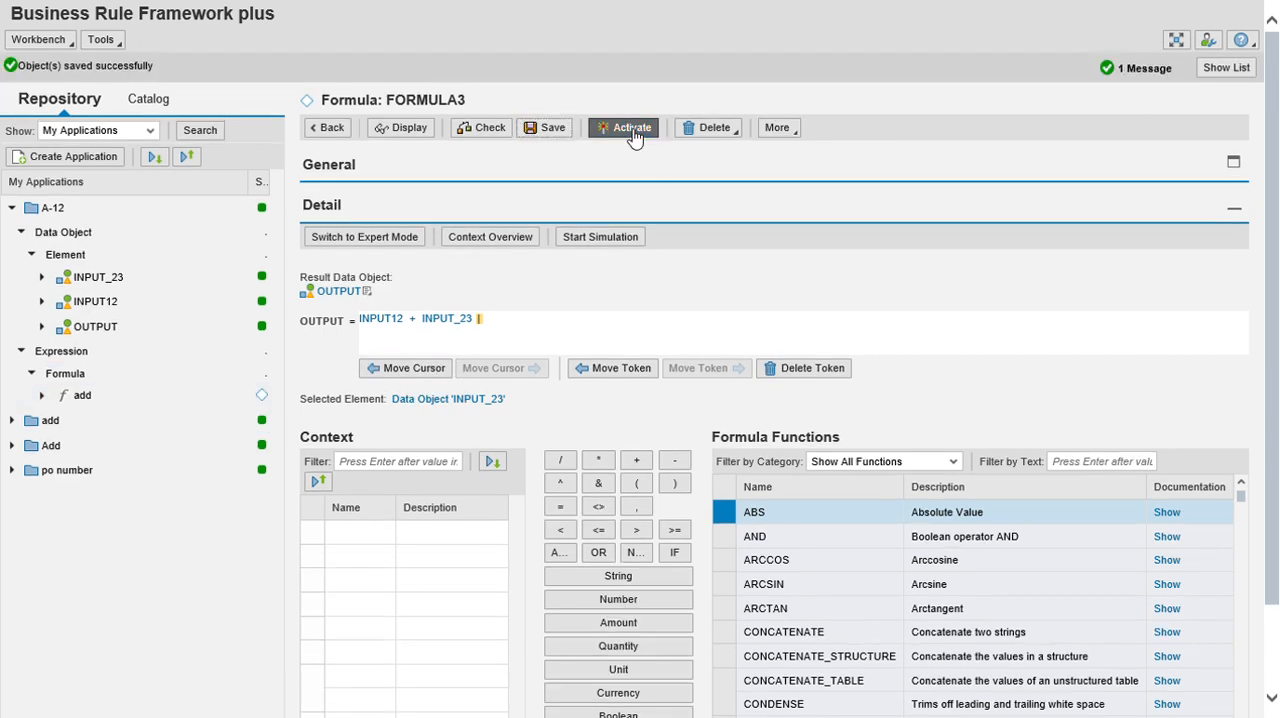
pyautogui.click(630, 128)
pyautogui.click(643, 421)
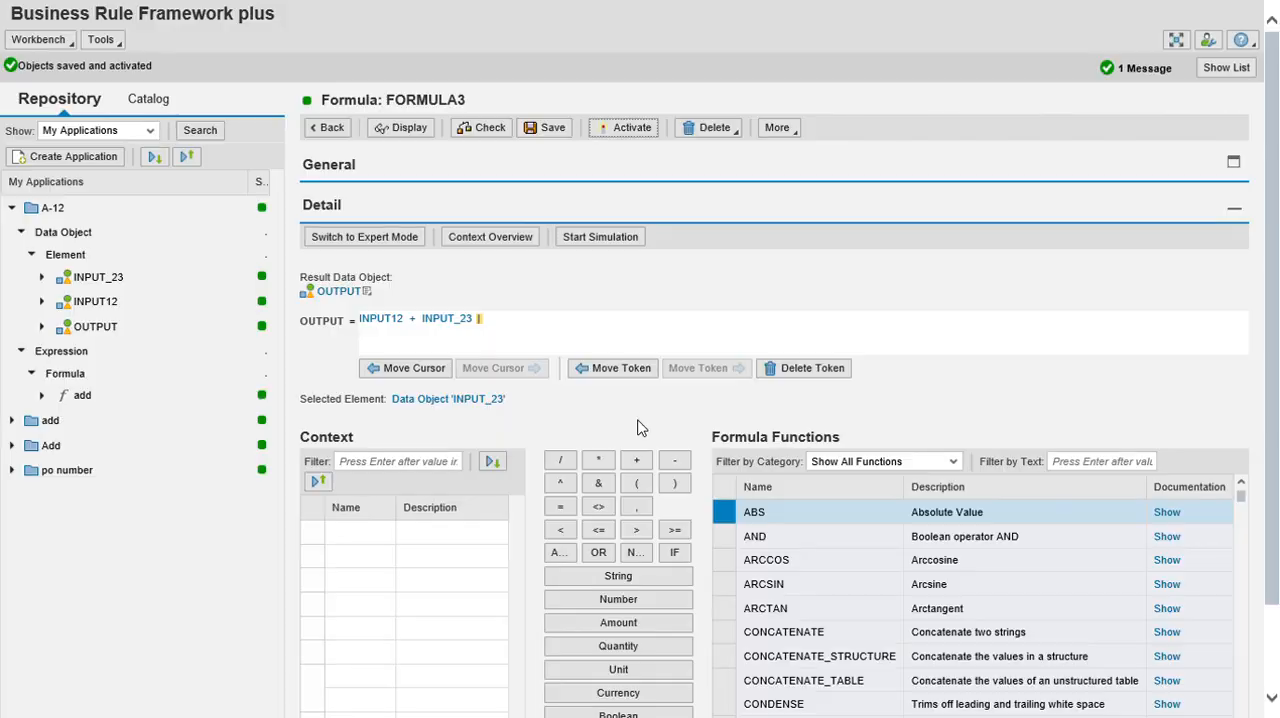
# Simulate the add formula with INPUT12 and INPUT_23 both set to 12, and return to the workbench.
pyautogui.click(612, 250)
pyautogui.click(208, 44)
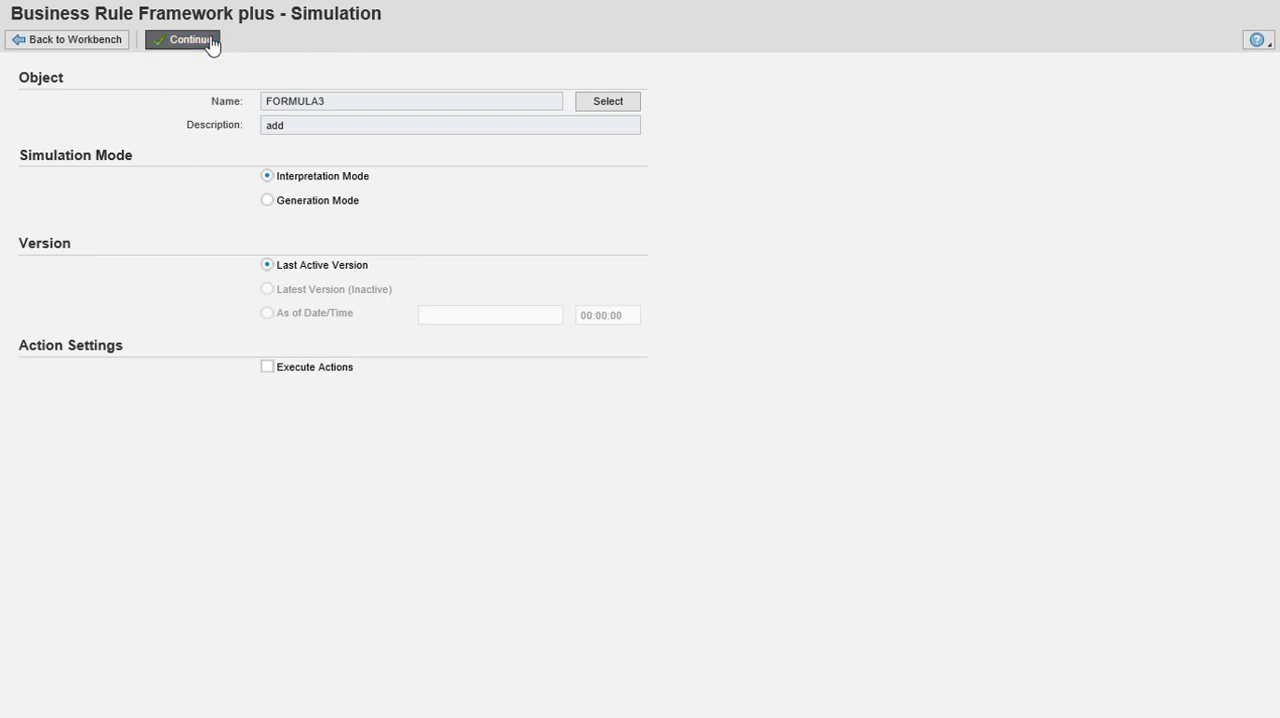
pyautogui.click(348, 269)
pyautogui.click(348, 247)
pyautogui.write('12')
pyautogui.click(330, 284)
pyautogui.write('12')
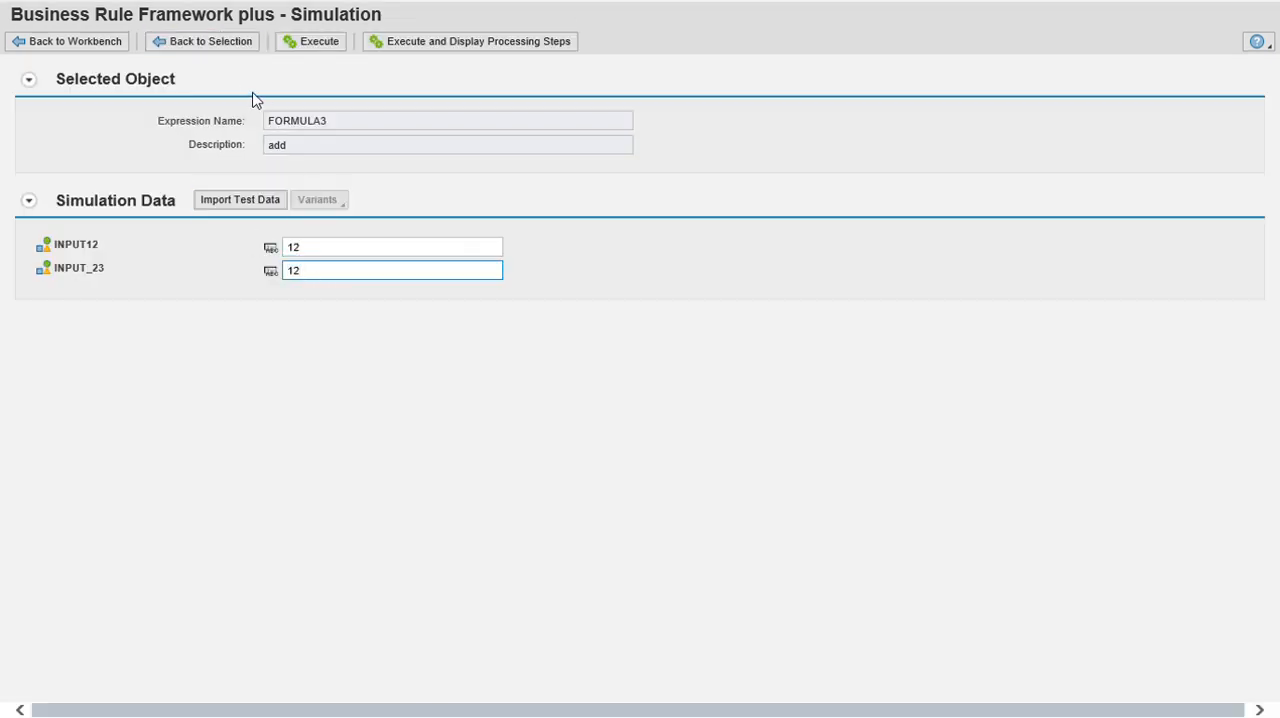
pyautogui.click(325, 44)
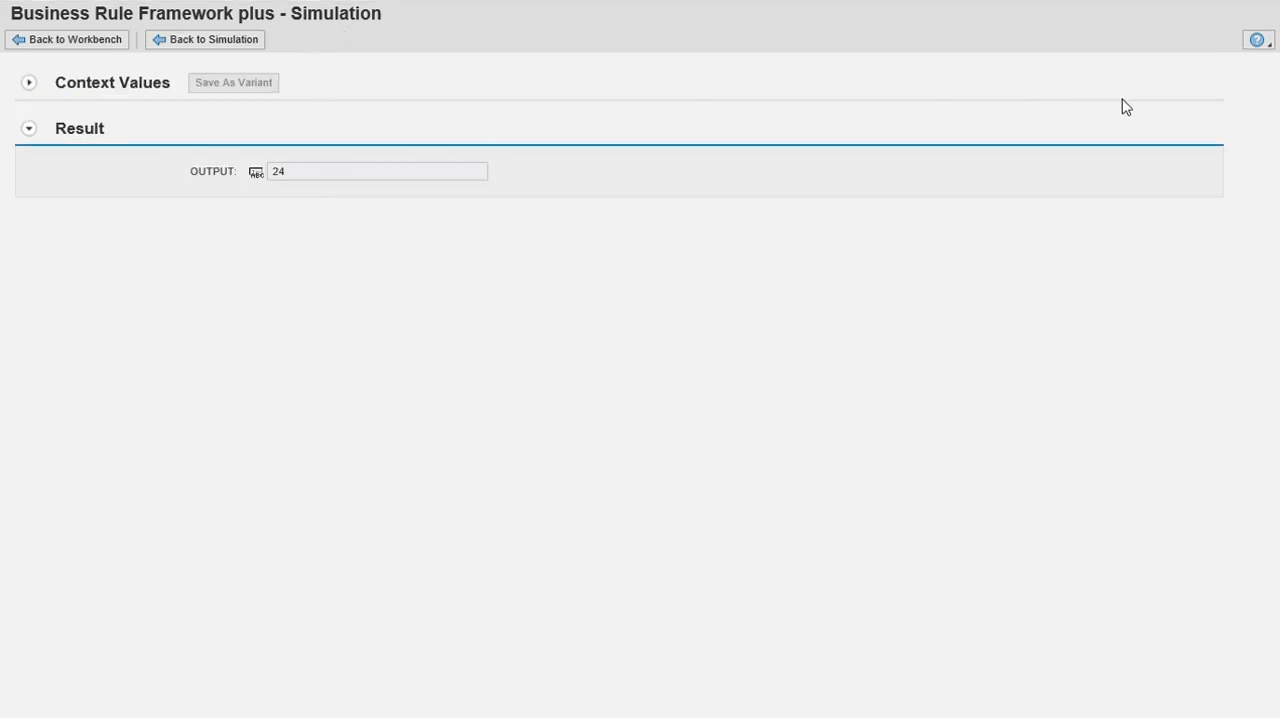
pyautogui.click(51, 41)
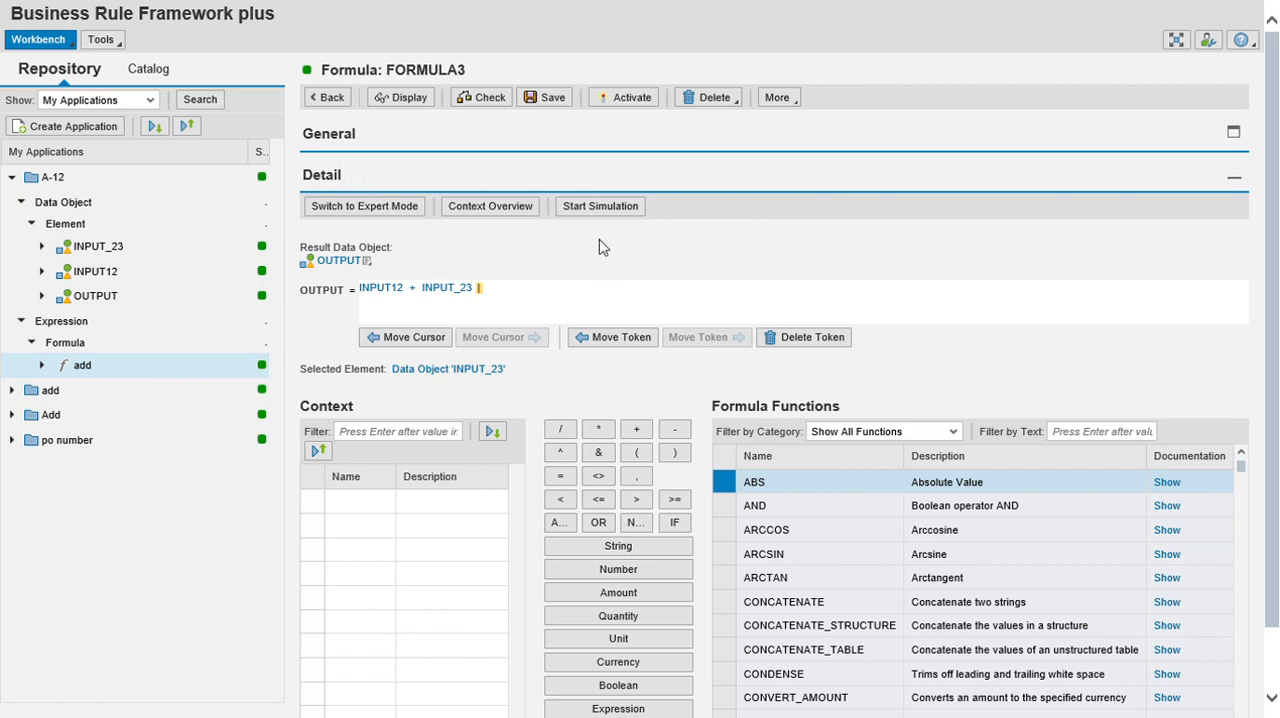
# Create a decision table expression in A-12 named decision with short text decision table, and expand the Decision Table node.
pyautogui.rightClick(63, 186)
pyautogui.moveTo(88, 191)
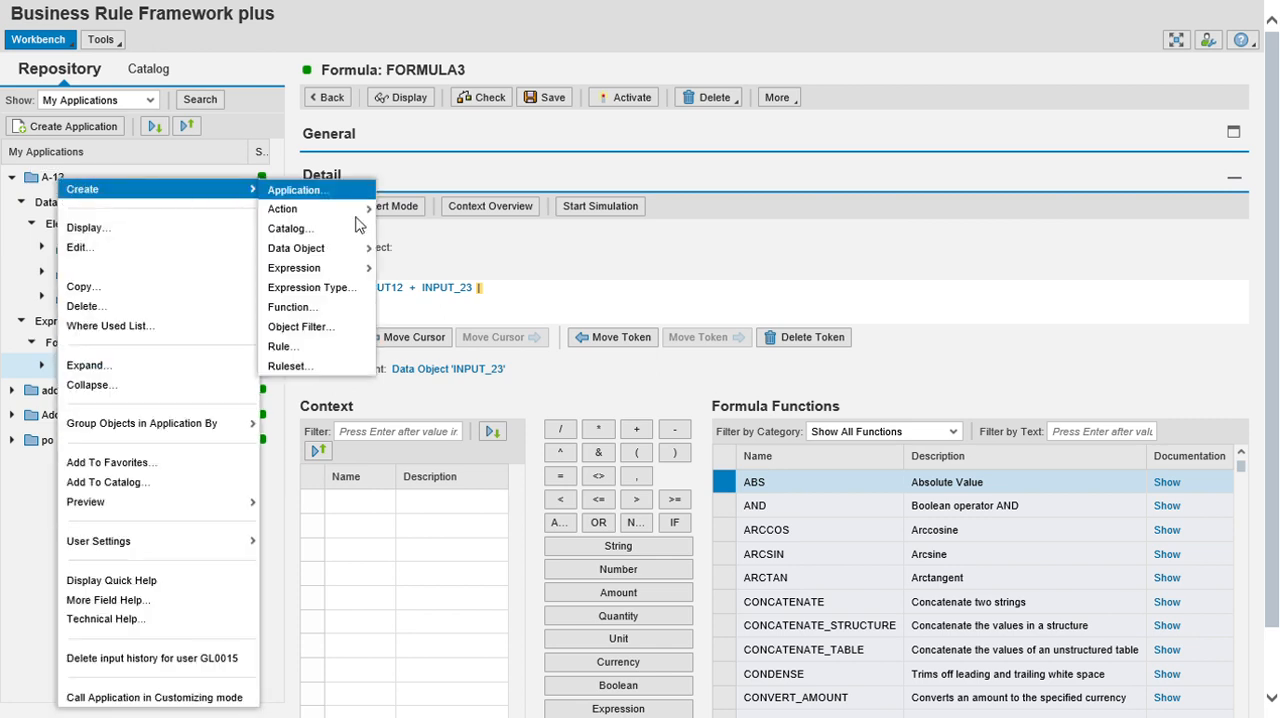
pyautogui.moveTo(352, 270)
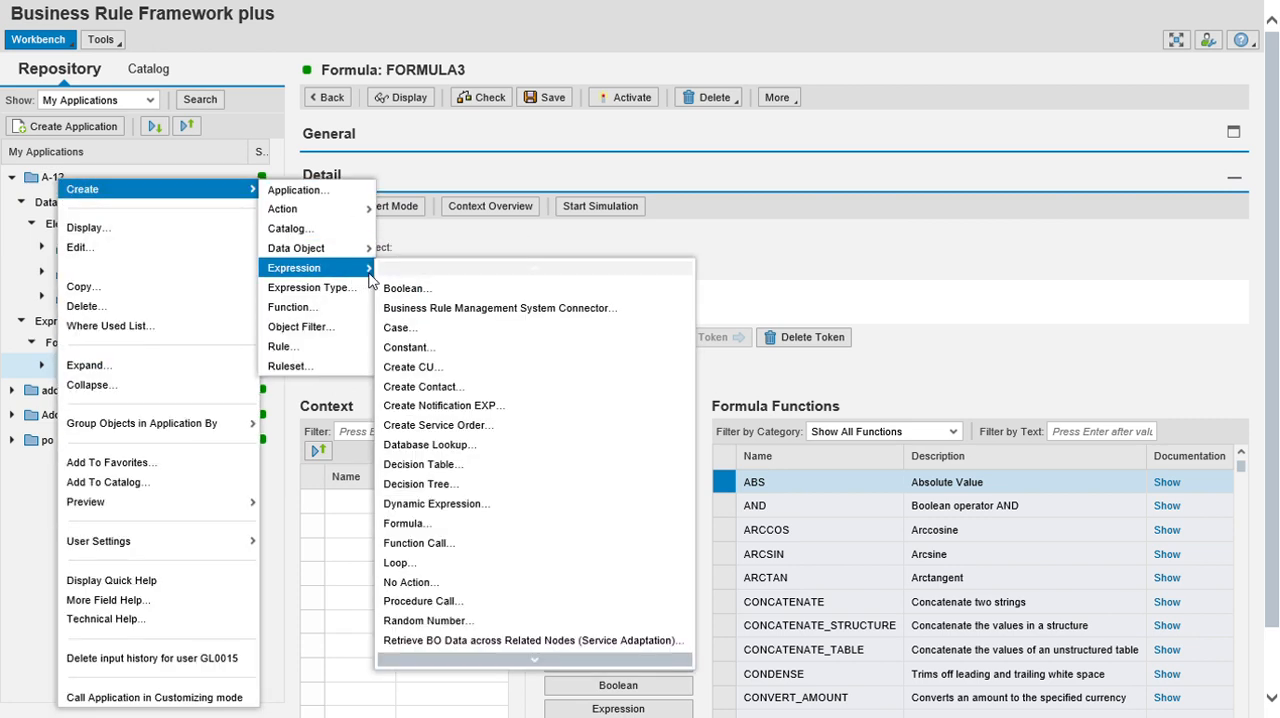
pyautogui.click(457, 465)
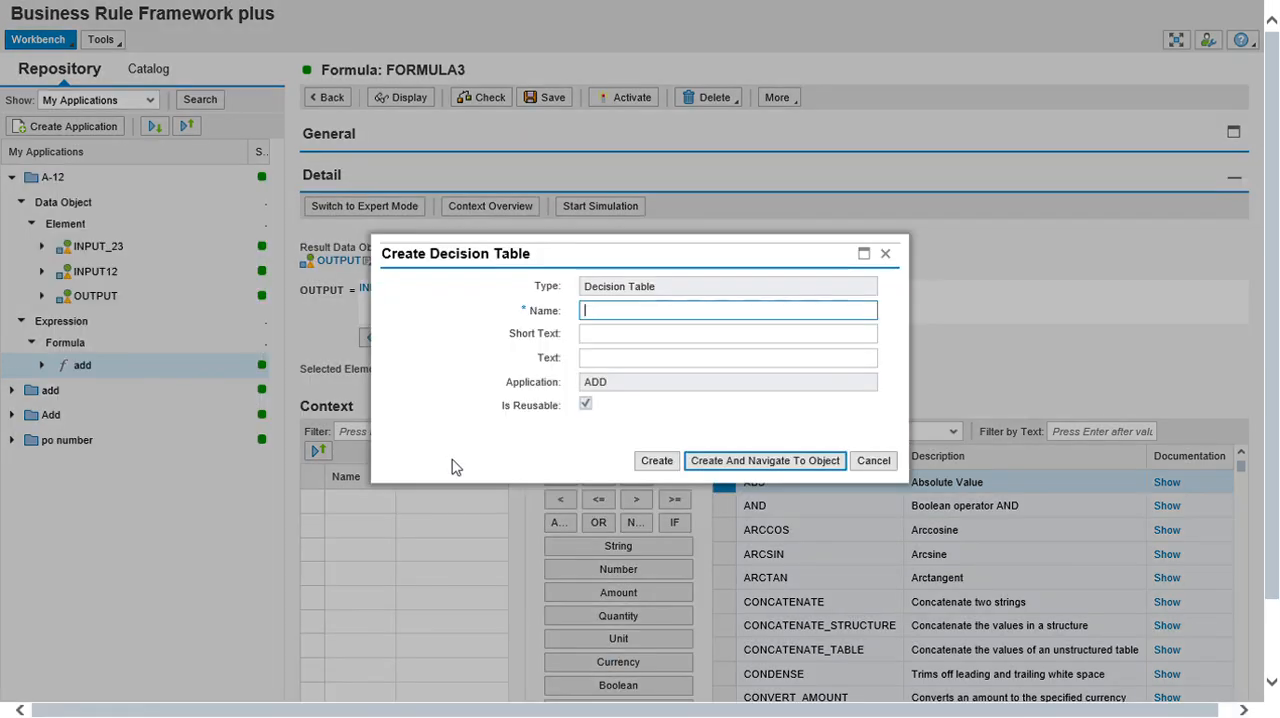
pyautogui.write('dec')
pyautogui.click(622, 330)
pyautogui.click(622, 333)
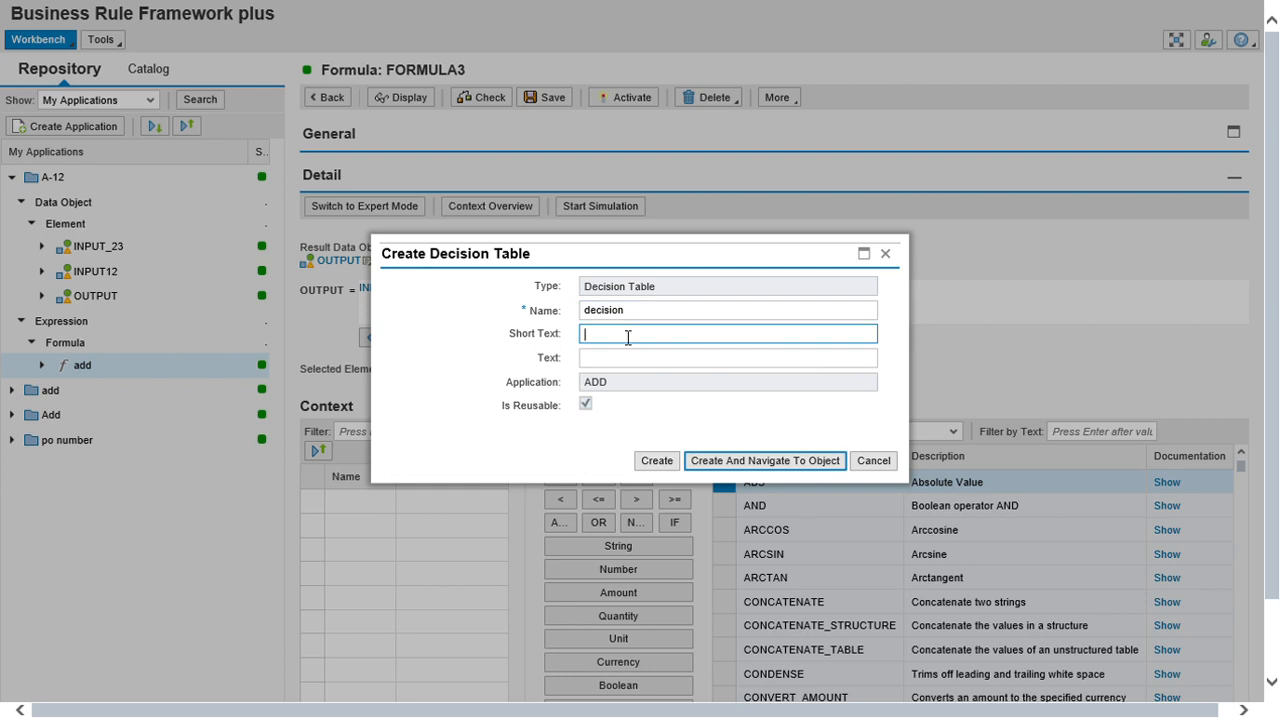
pyautogui.click(663, 319)
pyautogui.click(632, 339)
pyautogui.write('decision table')
pyautogui.click(660, 464)
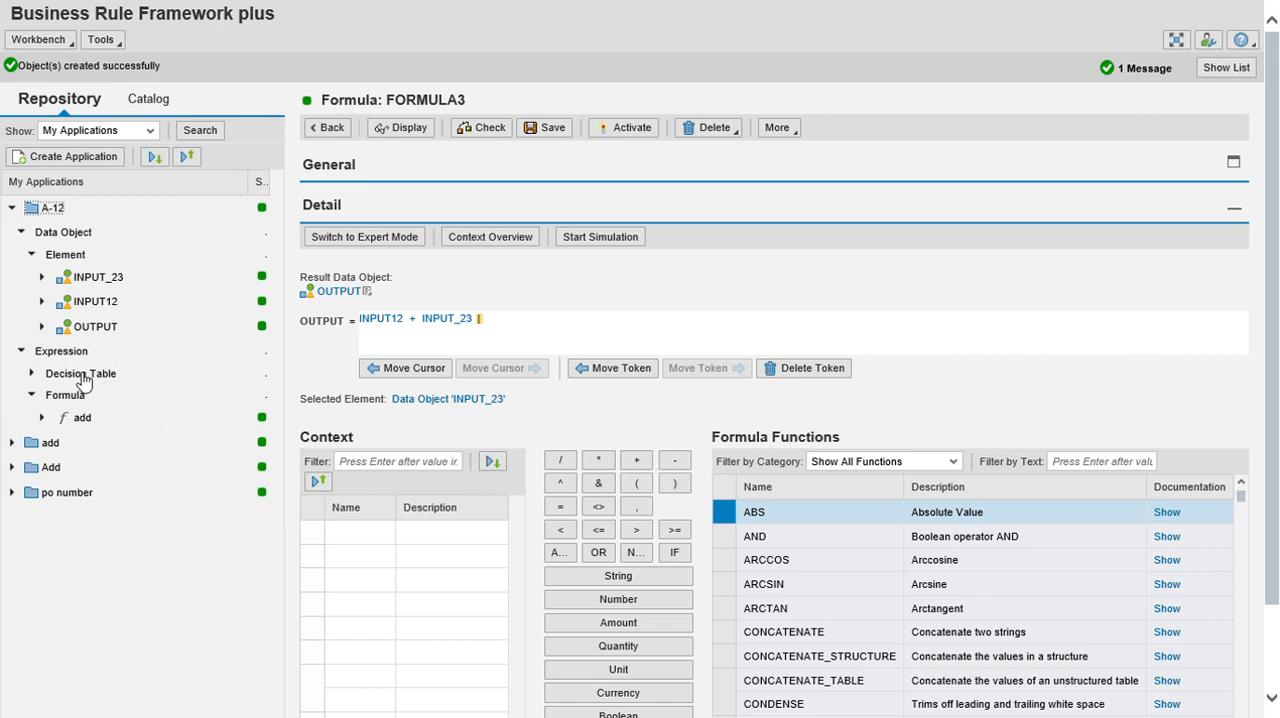
pyautogui.click(31, 373)
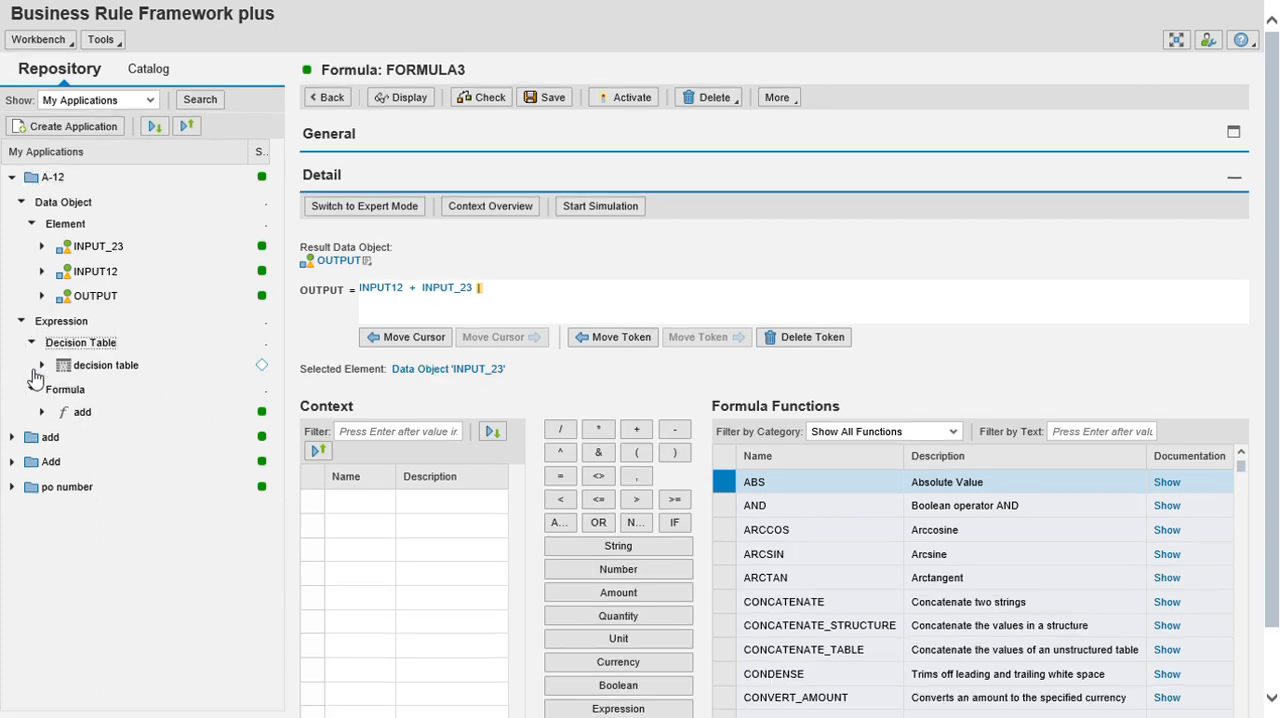
# Open the decision table for editing and insert the add formula as a condition column from an expression.
pyautogui.click(101, 366)
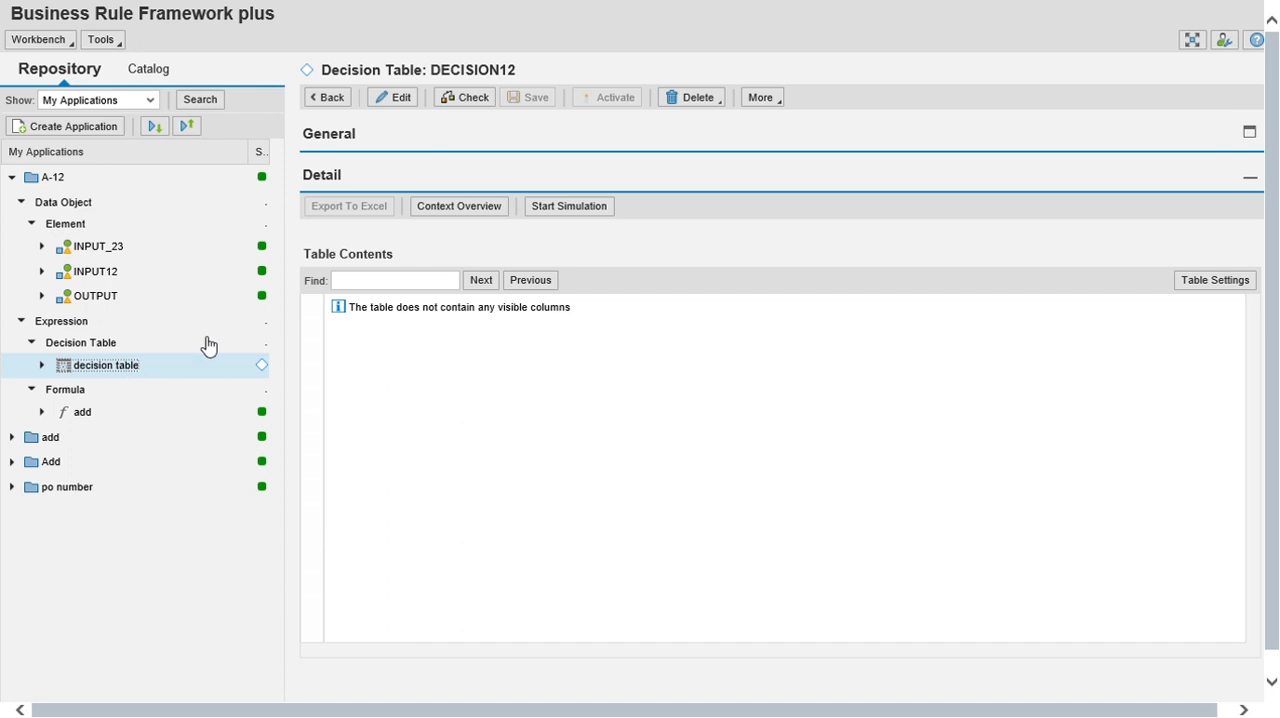
pyautogui.click(395, 97)
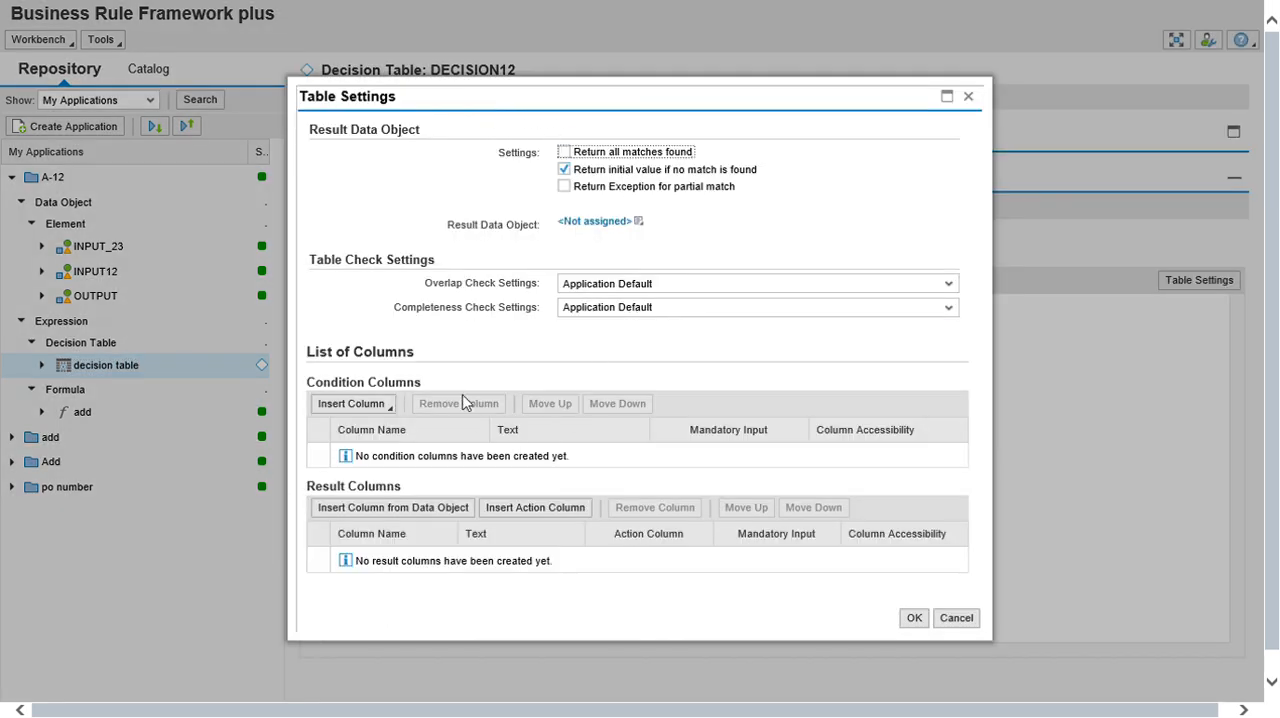
pyautogui.click(358, 410)
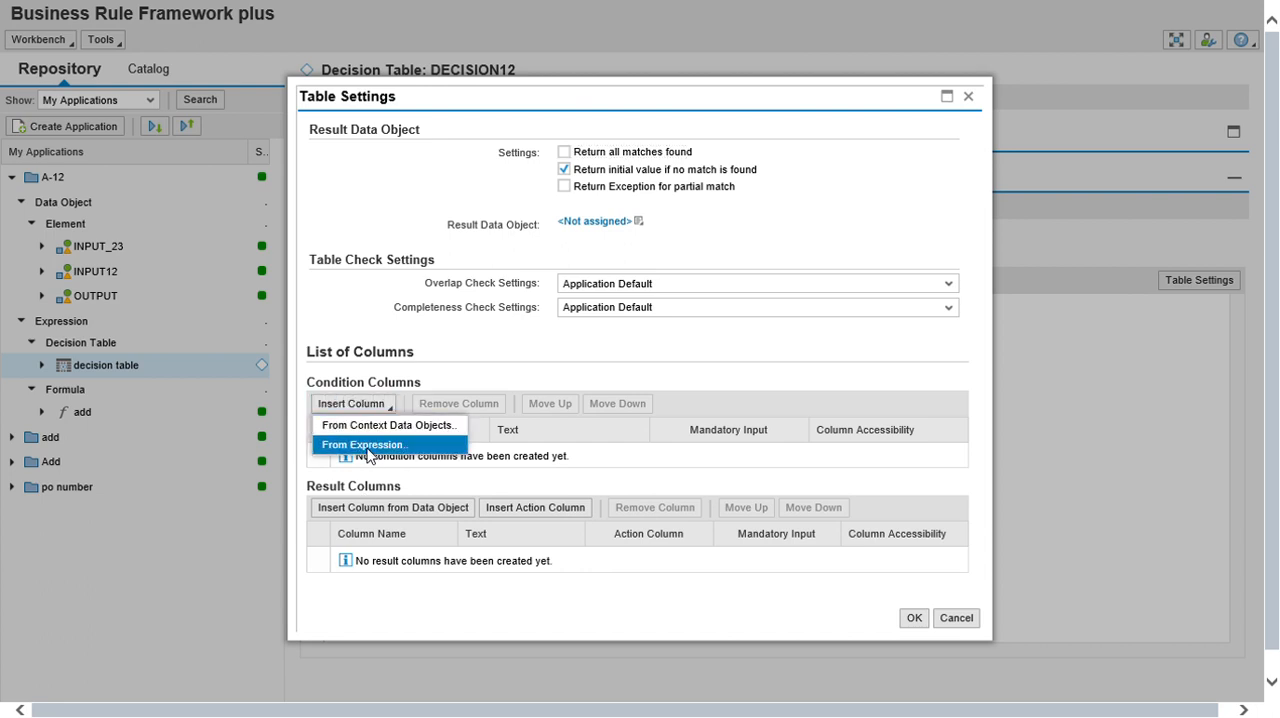
pyautogui.click(368, 452)
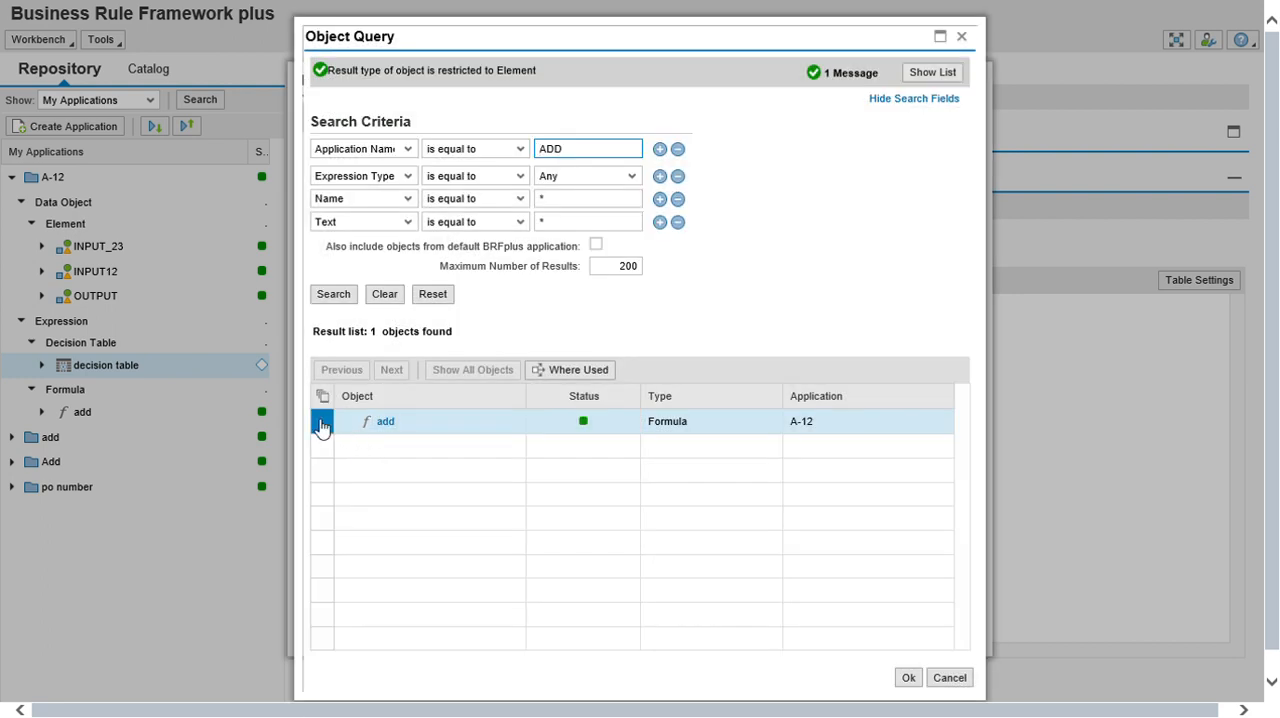
pyautogui.click(322, 427)
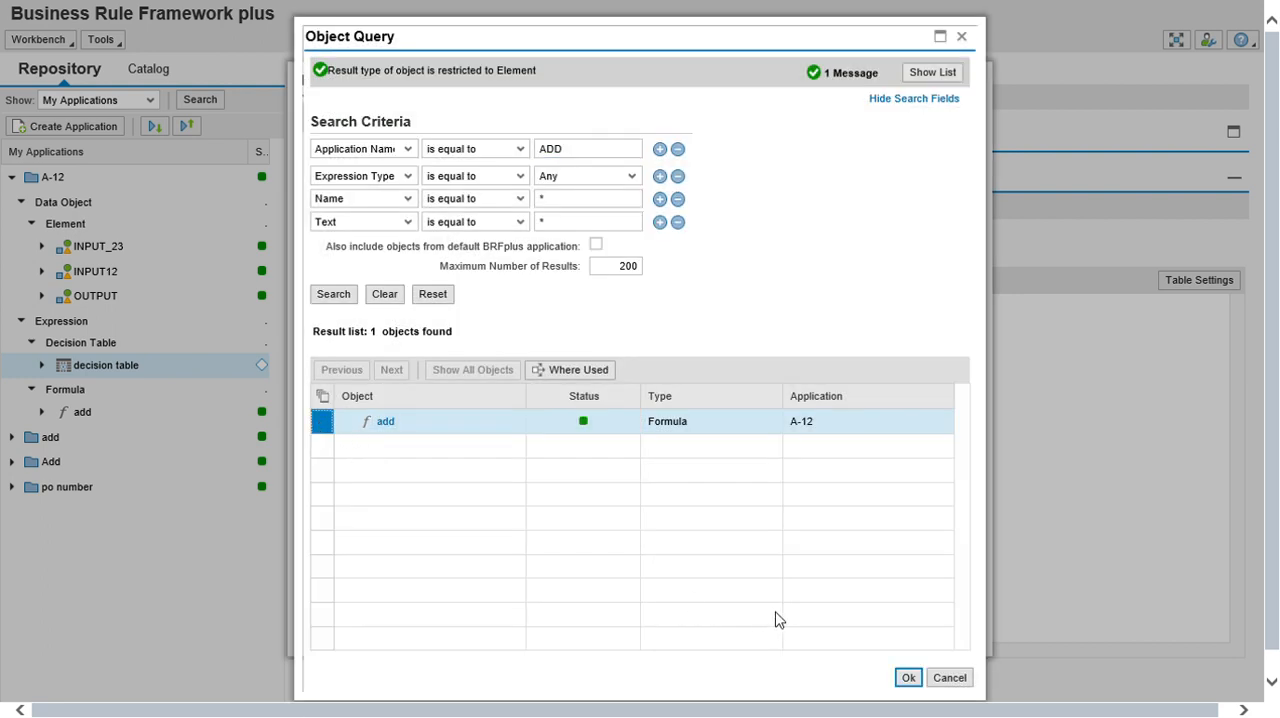
pyautogui.click(907, 680)
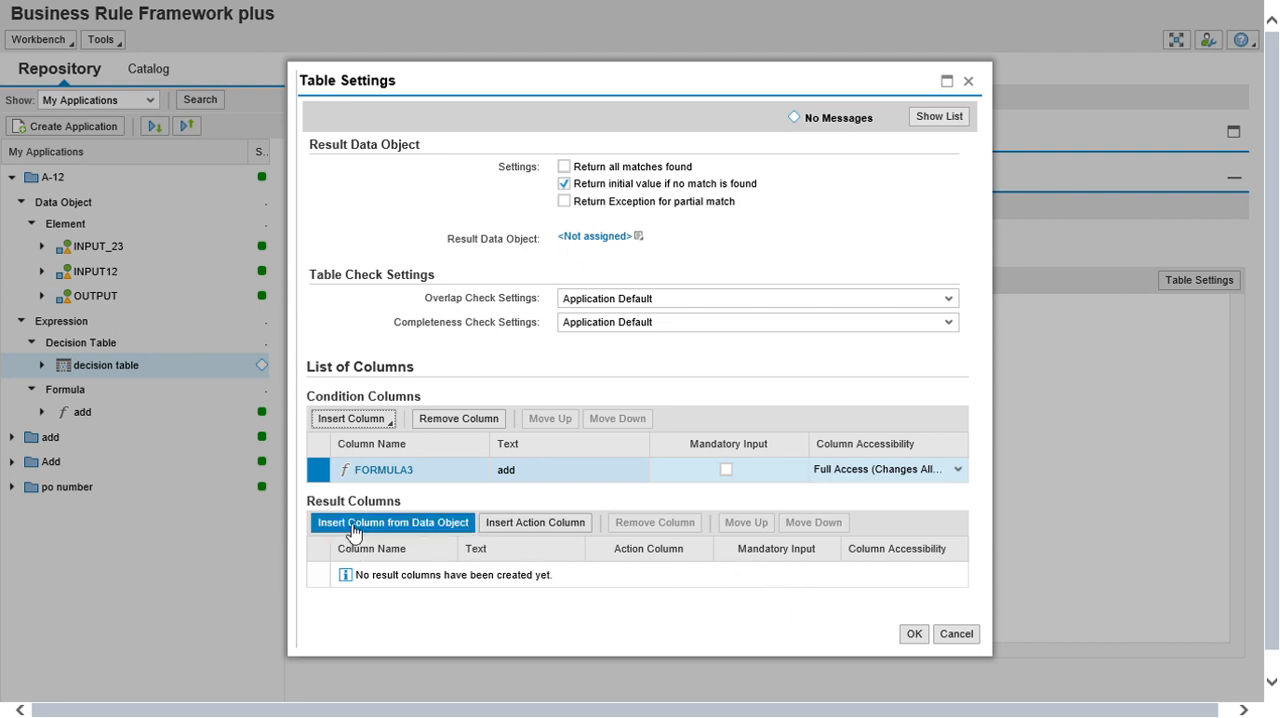
# Insert the OUTPUT data object as the decision table's result column and confirm the table settings.
pyautogui.click(390, 526)
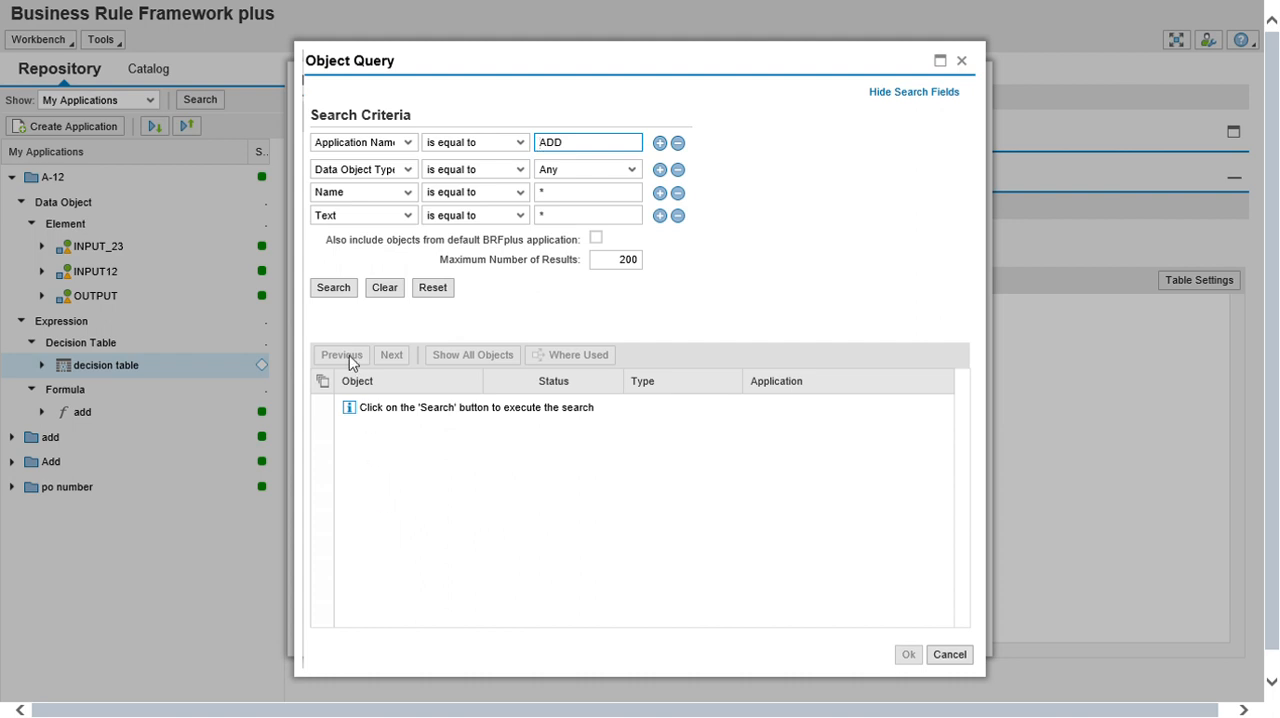
pyautogui.click(333, 287)
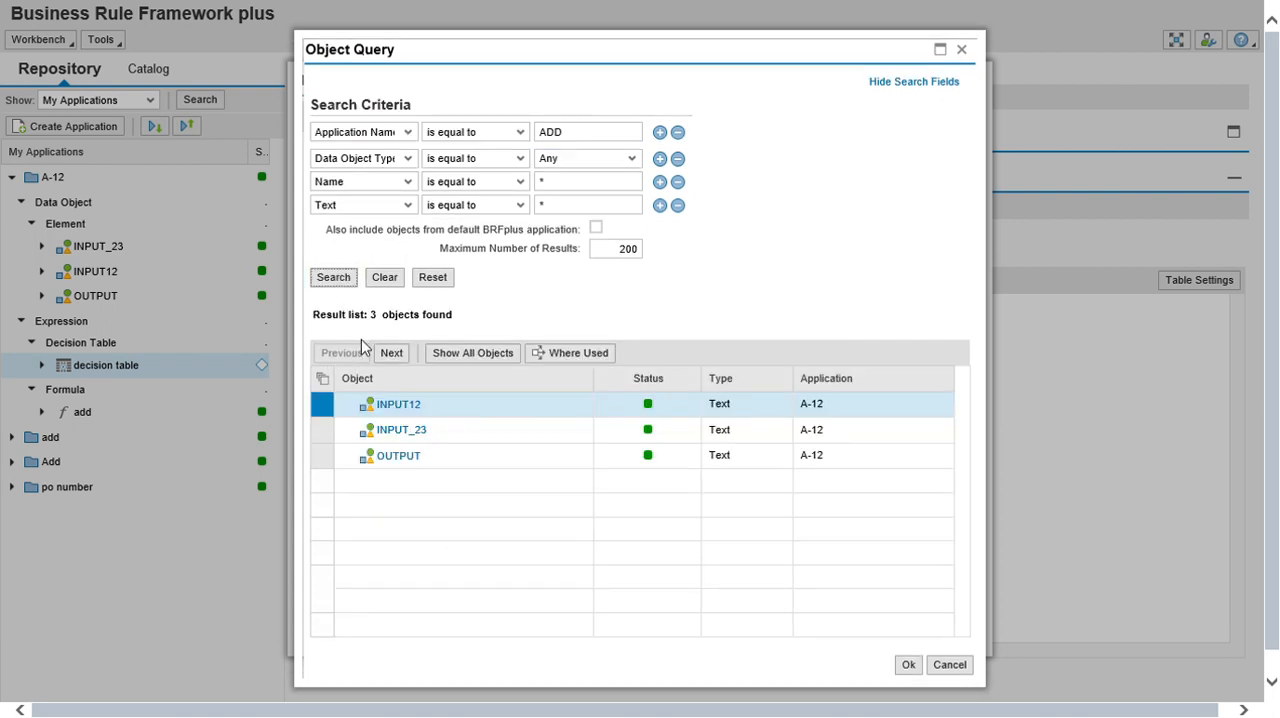
pyautogui.click(398, 458)
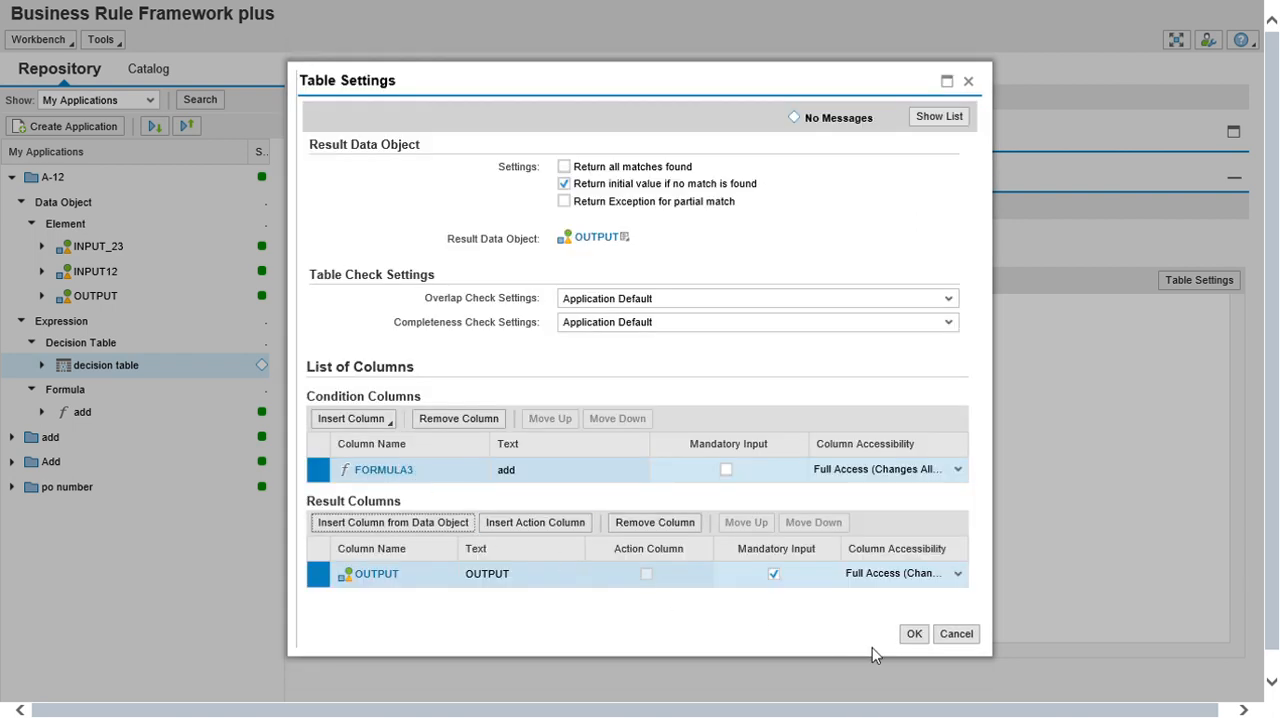
pyautogui.click(914, 637)
pyautogui.click(914, 637)
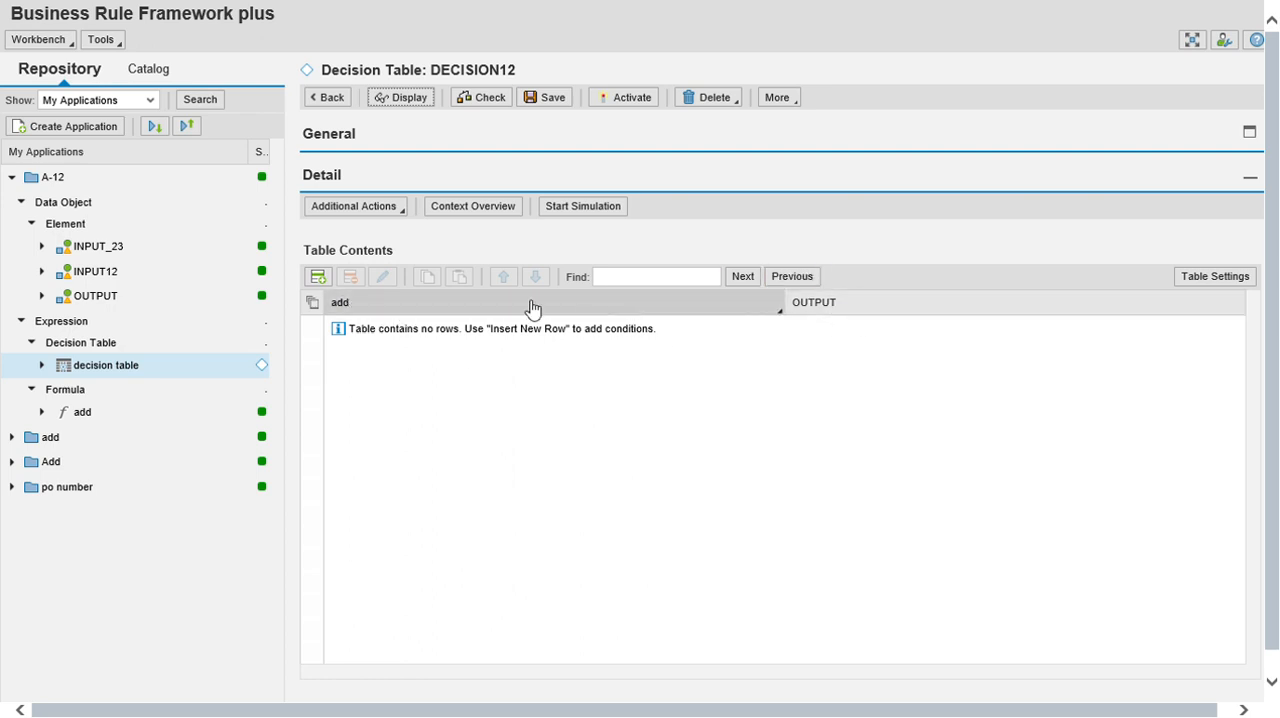
# Insert a row in the decision table and set its add condition to is less than 50 by direct value input.
pyautogui.click(326, 282)
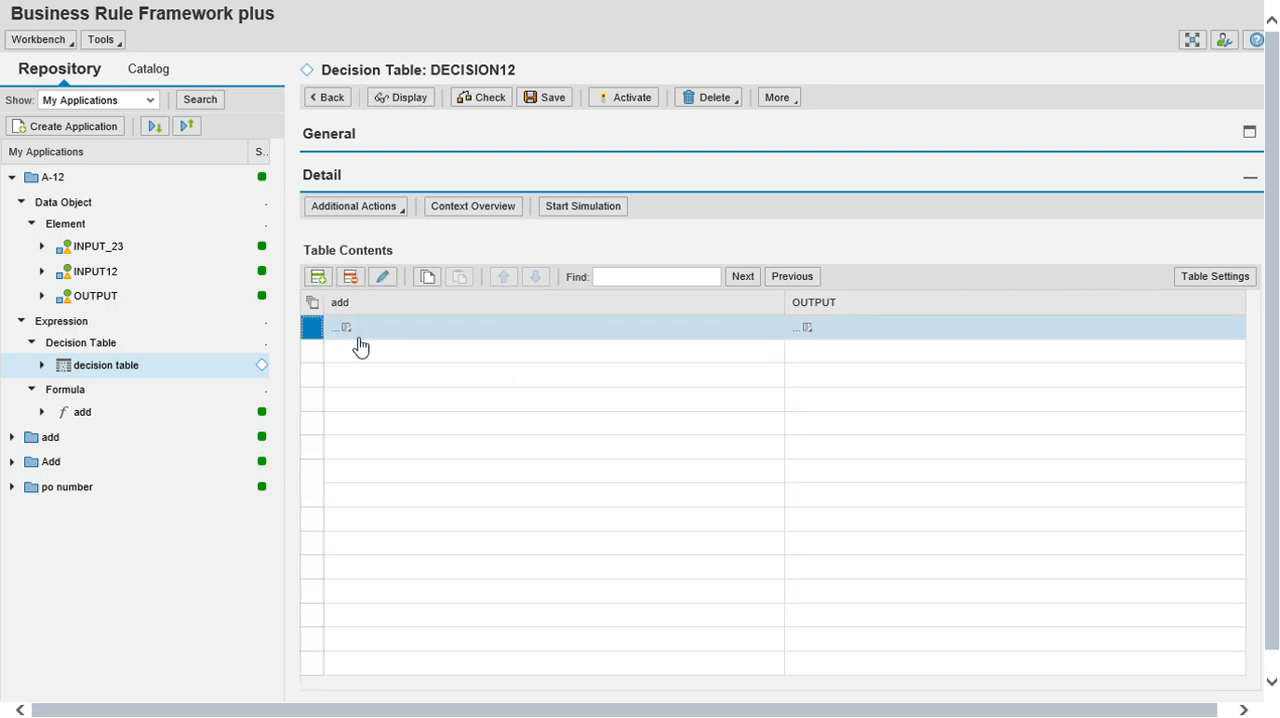
pyautogui.click(348, 330)
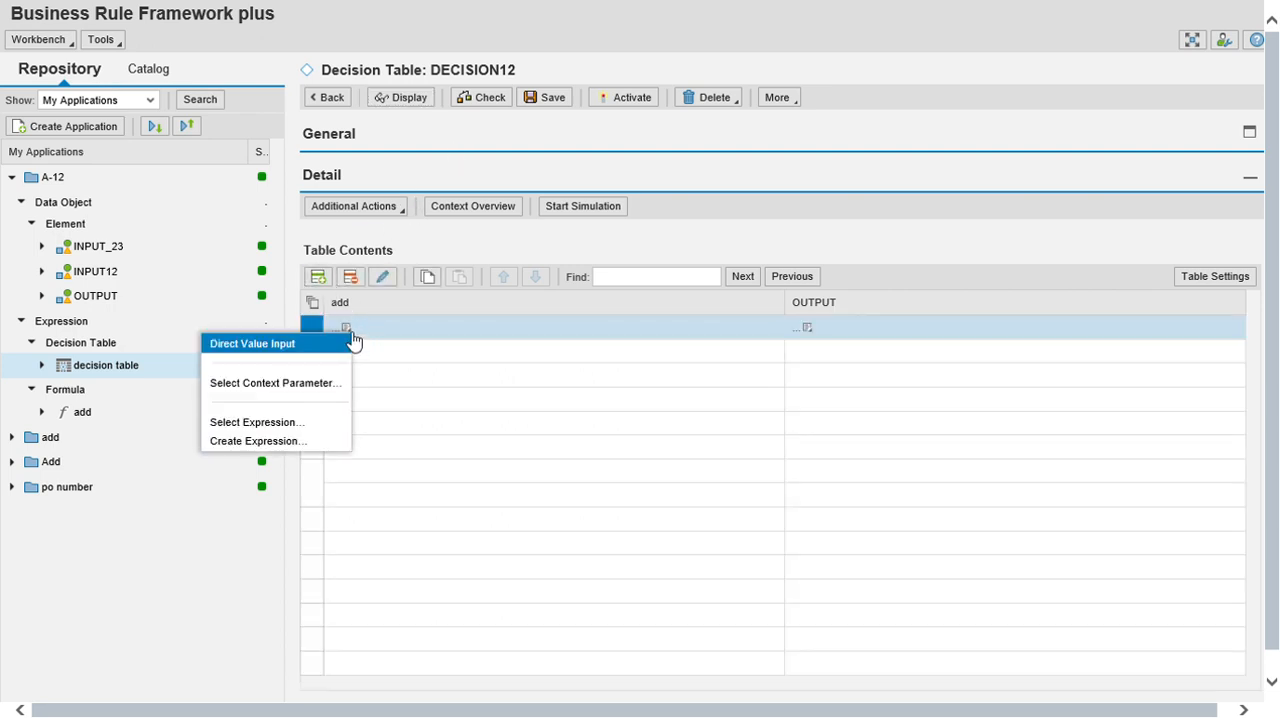
pyautogui.click(298, 345)
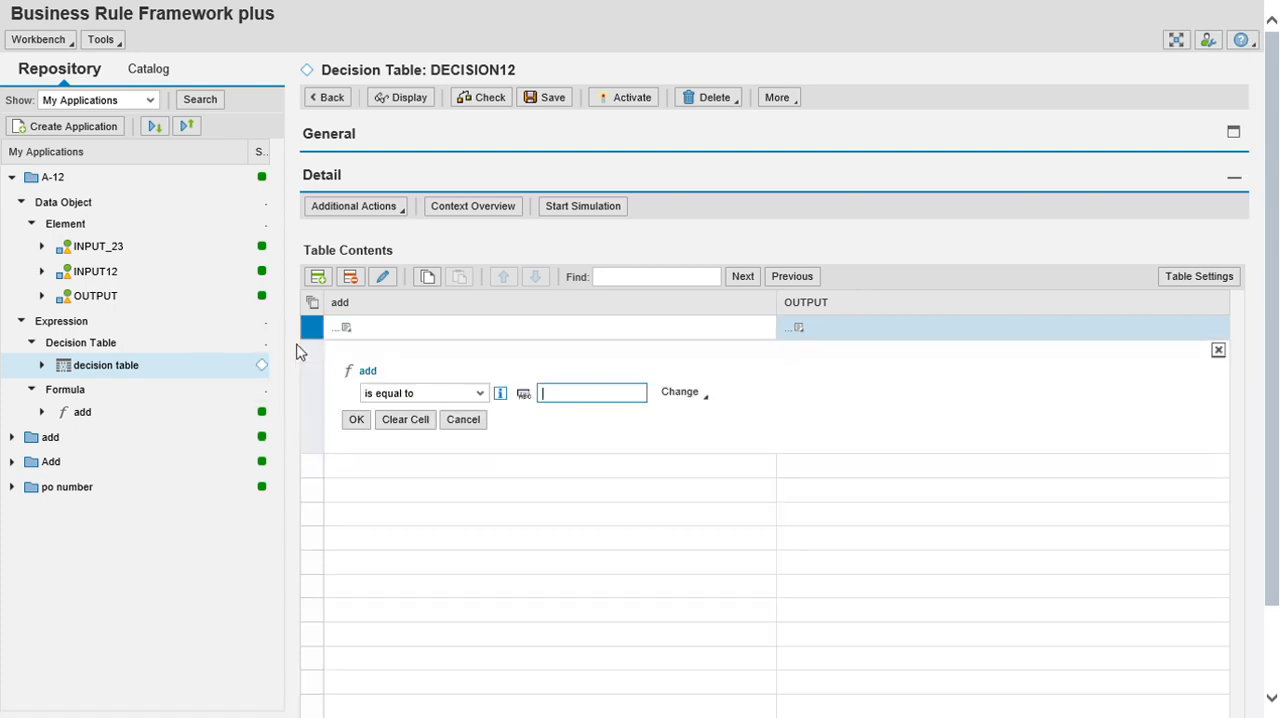
pyautogui.click(481, 393)
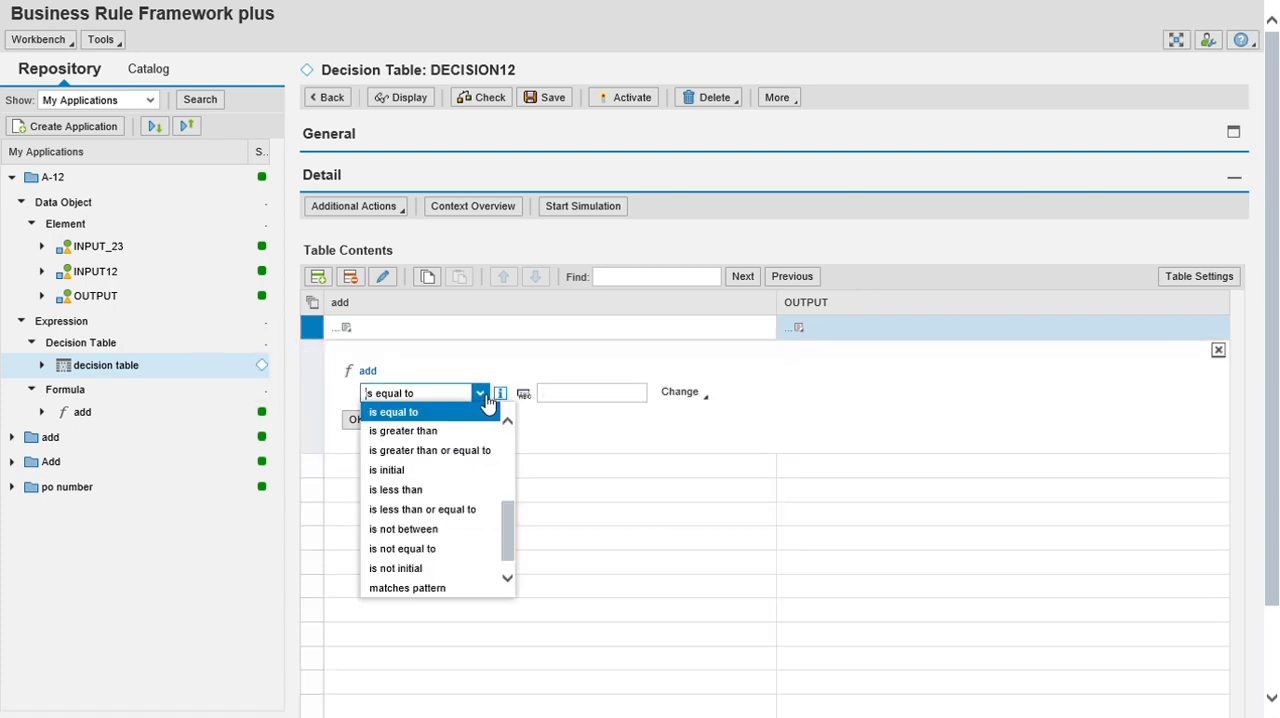
pyautogui.click(445, 490)
pyautogui.click(570, 390)
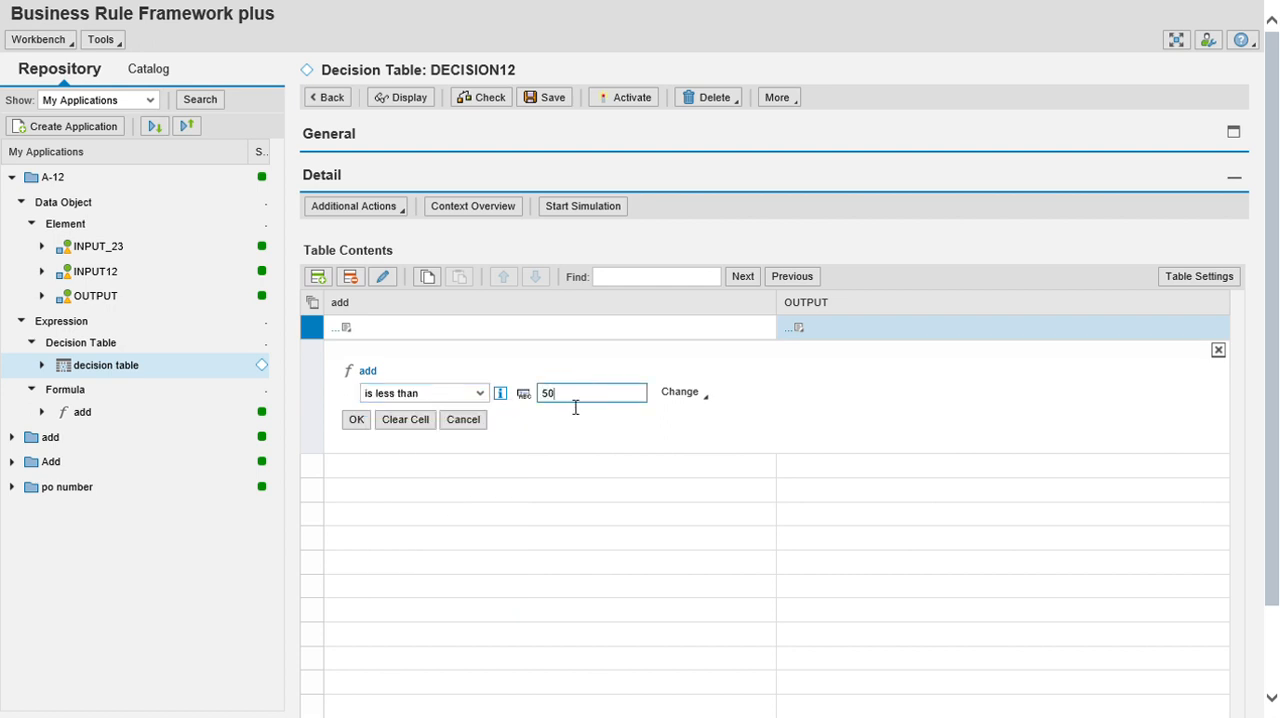
pyautogui.click(355, 422)
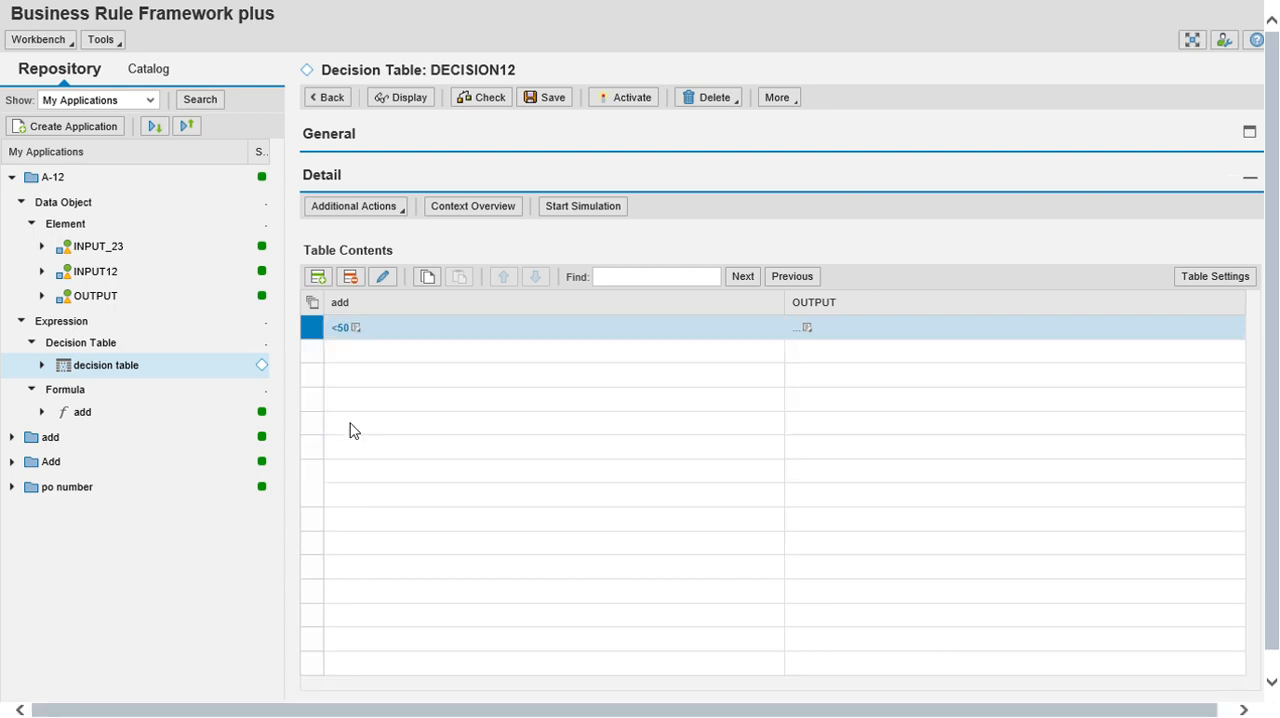
# Set the OUTPUT cell of the <50 row to the direct value "less than 50".
pyautogui.click(812, 330)
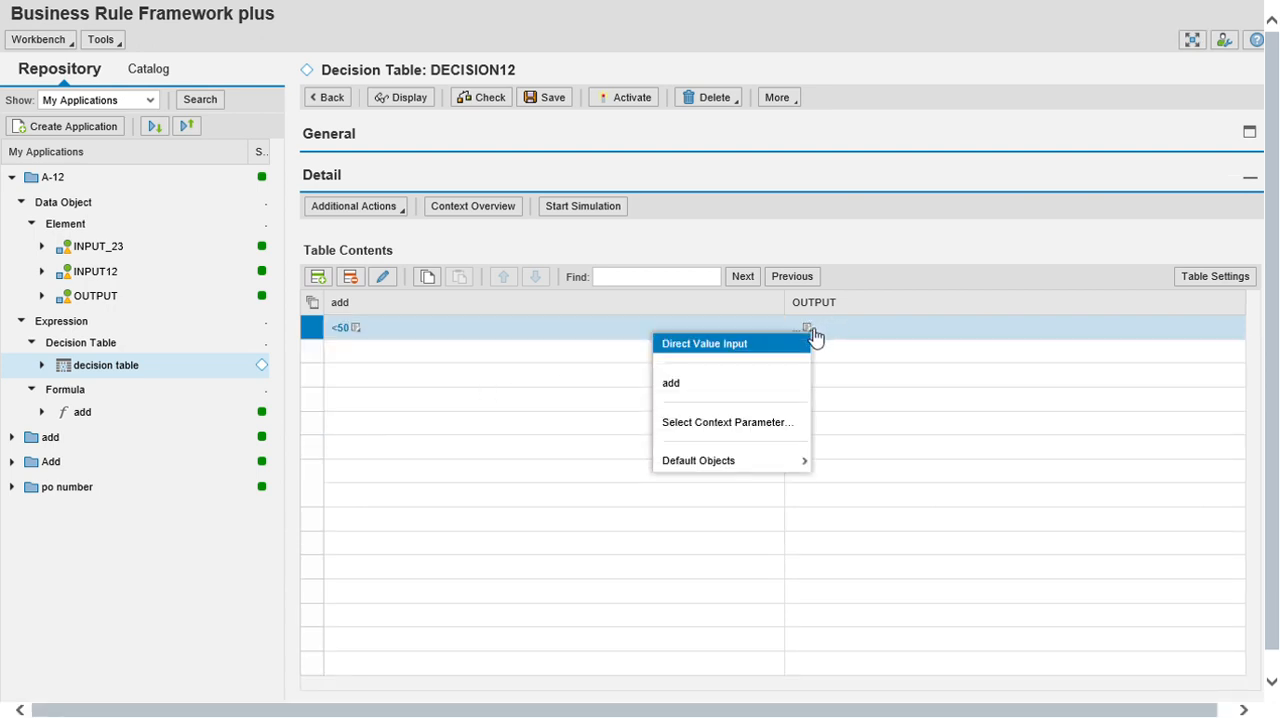
pyautogui.click(738, 345)
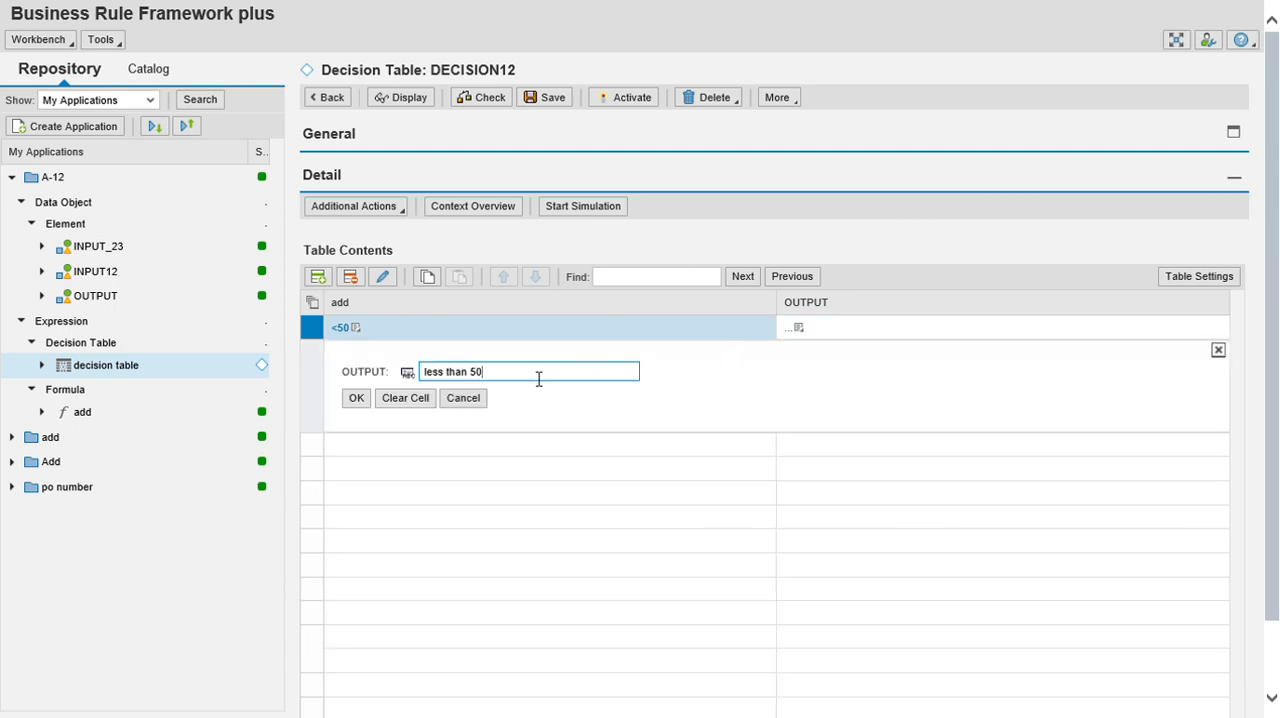
pyautogui.click(358, 399)
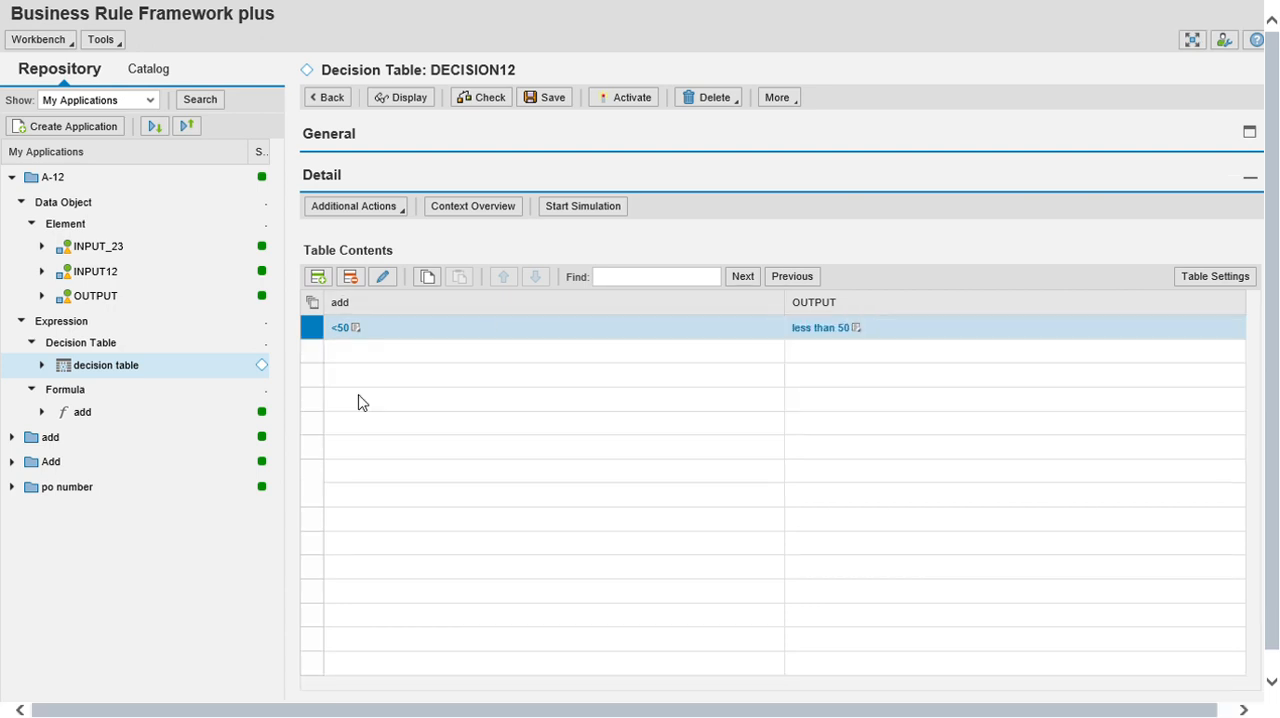
# Insert a second row in the decision table and set its add condition to is greater than 50 by direct value input.
pyautogui.click(320, 278)
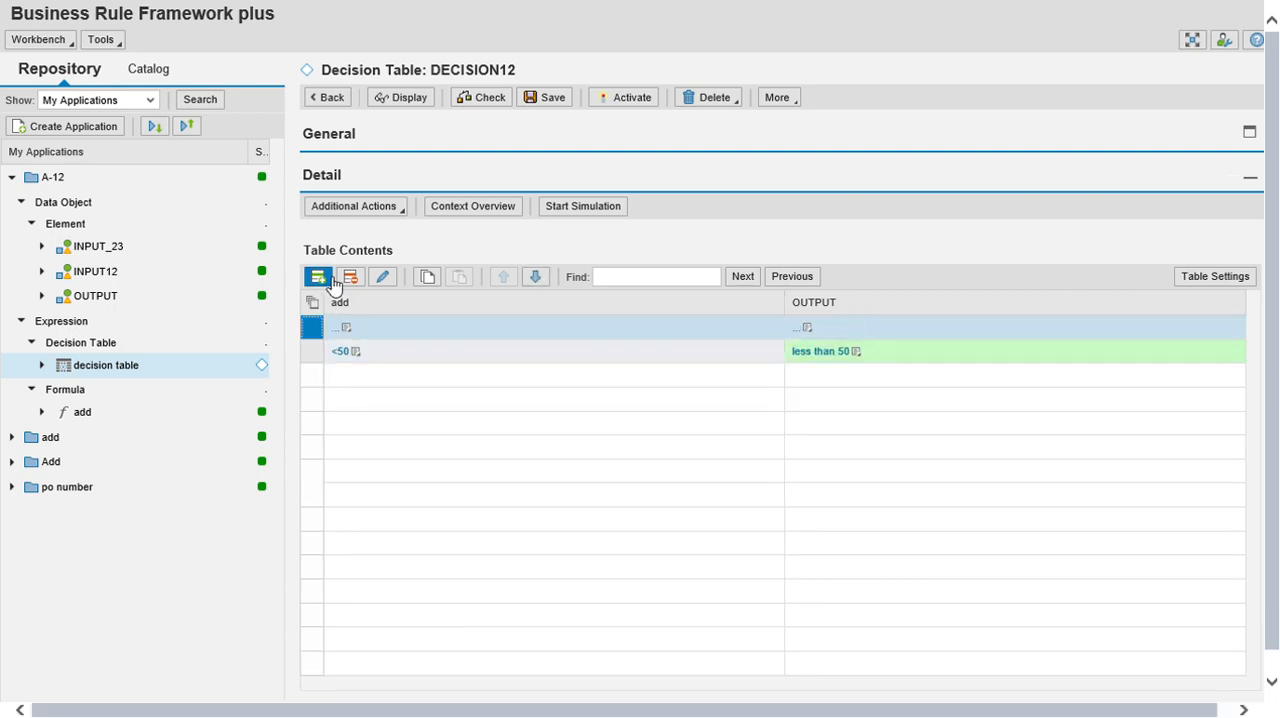
pyautogui.click(347, 329)
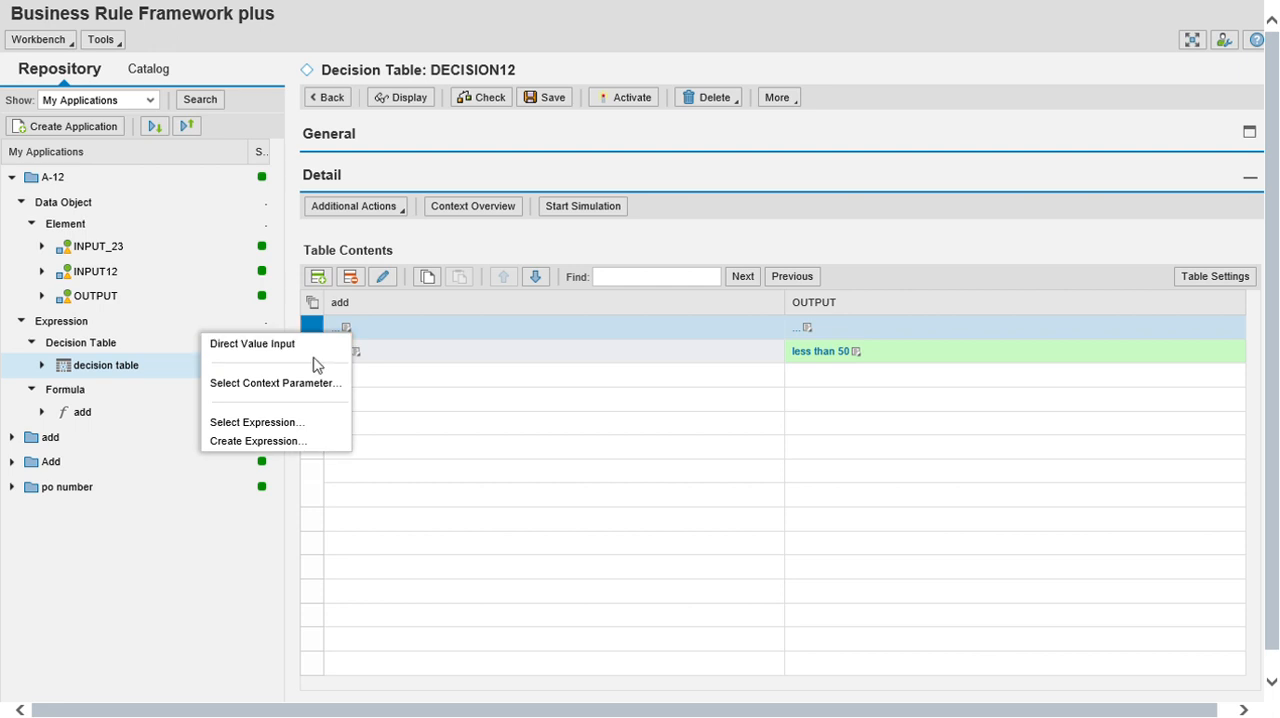
pyautogui.click(316, 346)
pyautogui.click(465, 398)
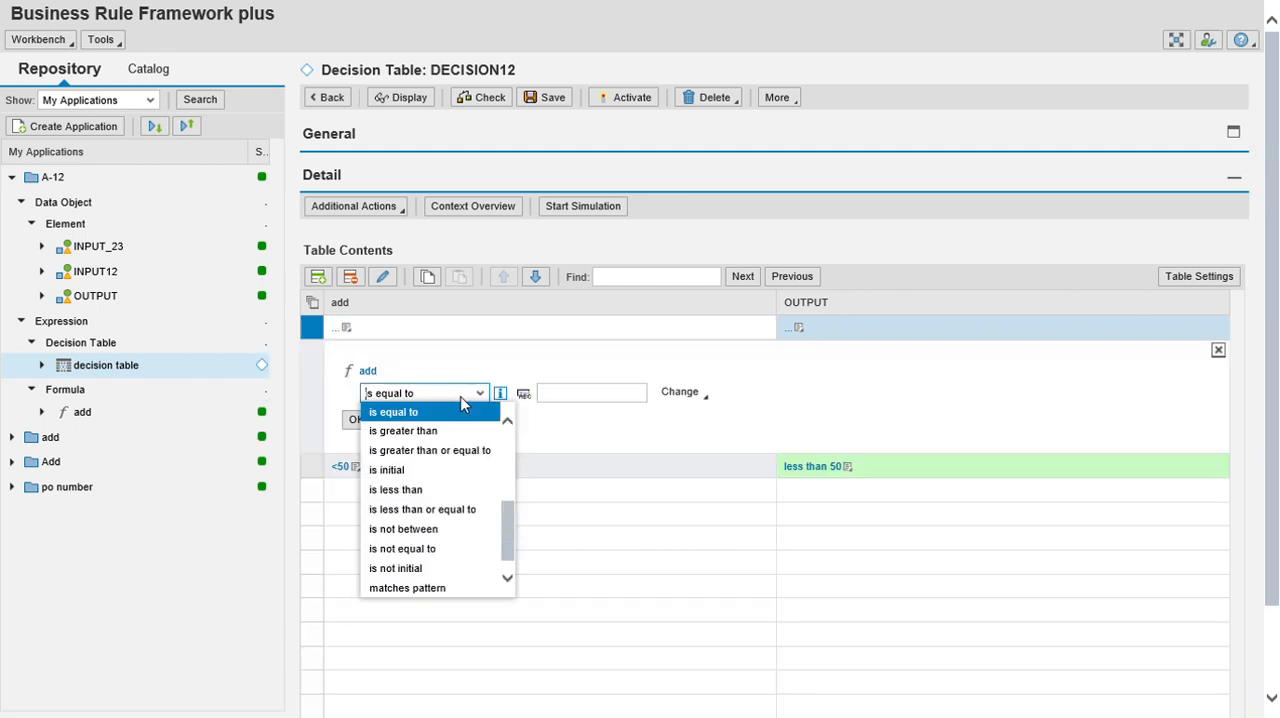
pyautogui.click(428, 433)
pyautogui.click(561, 404)
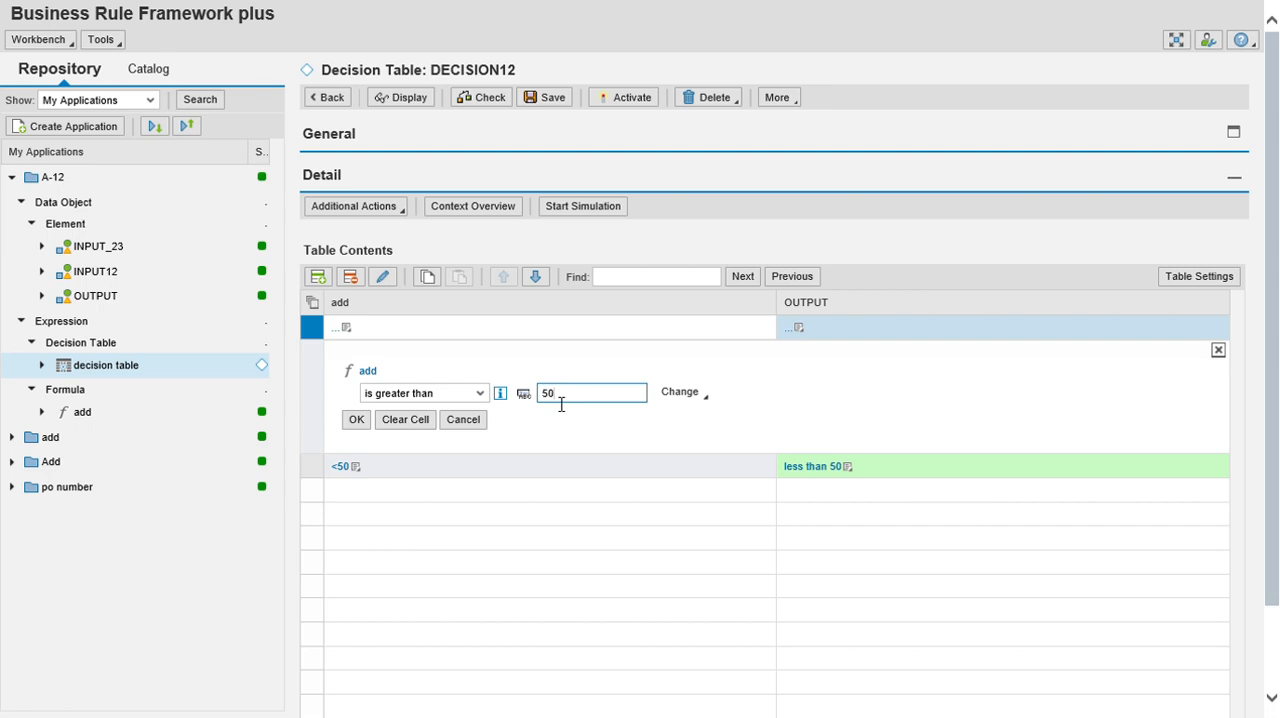
pyautogui.click(358, 422)
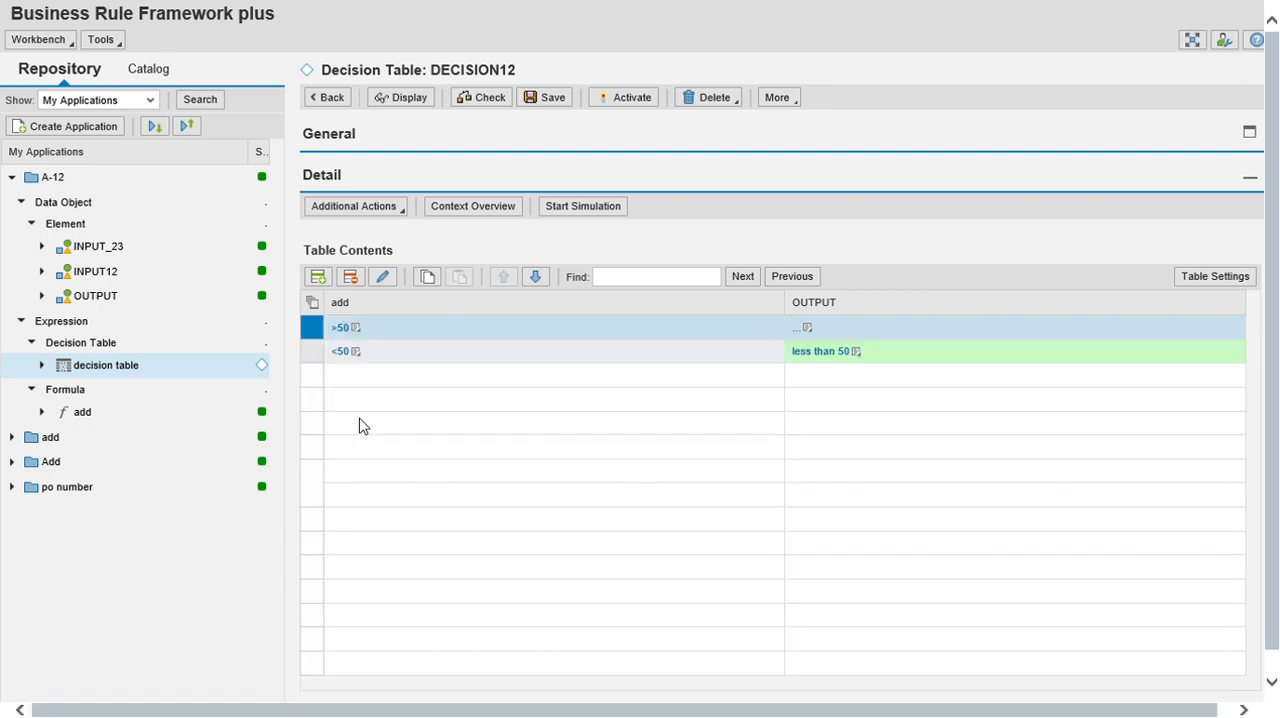
# Set the OUTPUT cell of the >50 row to the direct value "greater than 50".
pyautogui.click(807, 330)
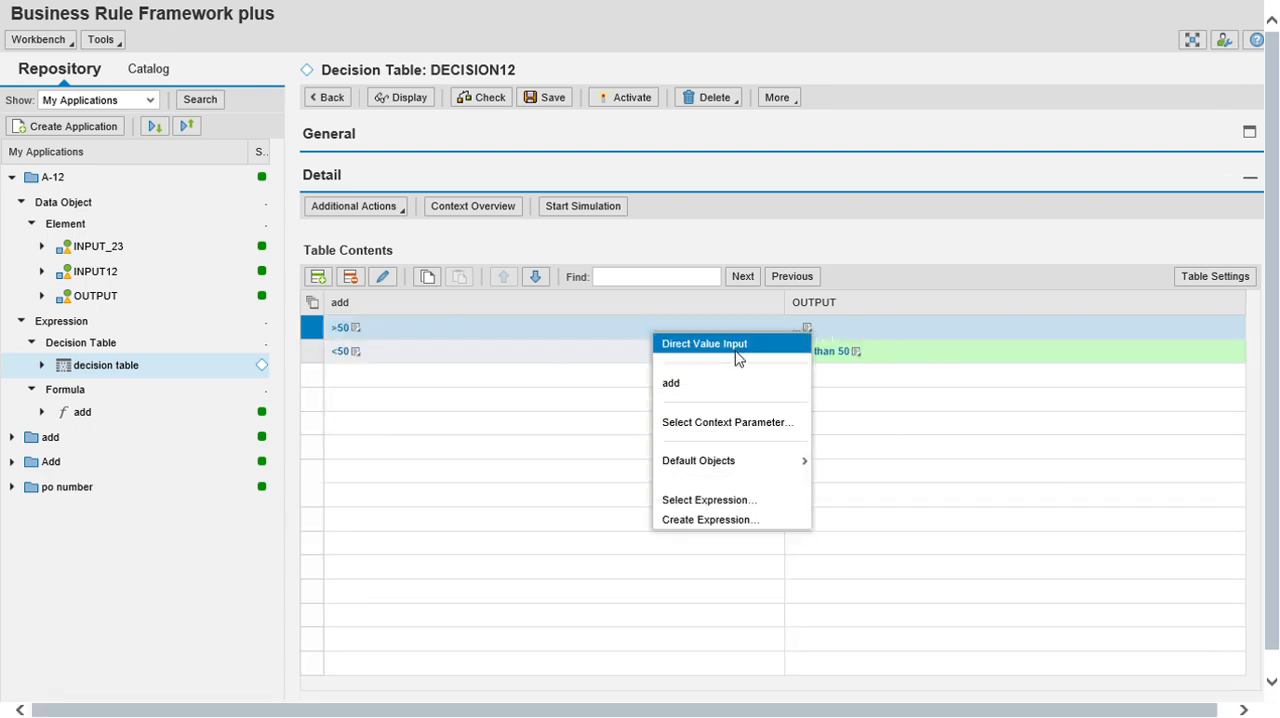
pyautogui.click(736, 348)
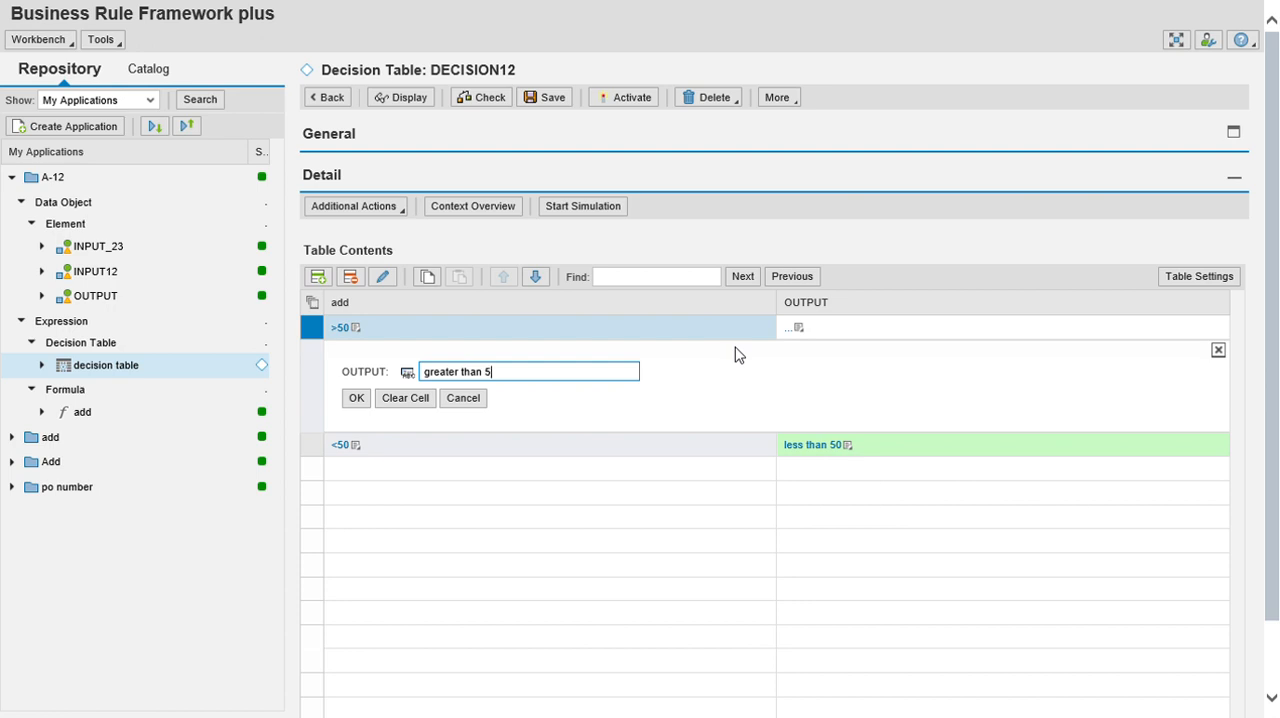
pyautogui.click(357, 399)
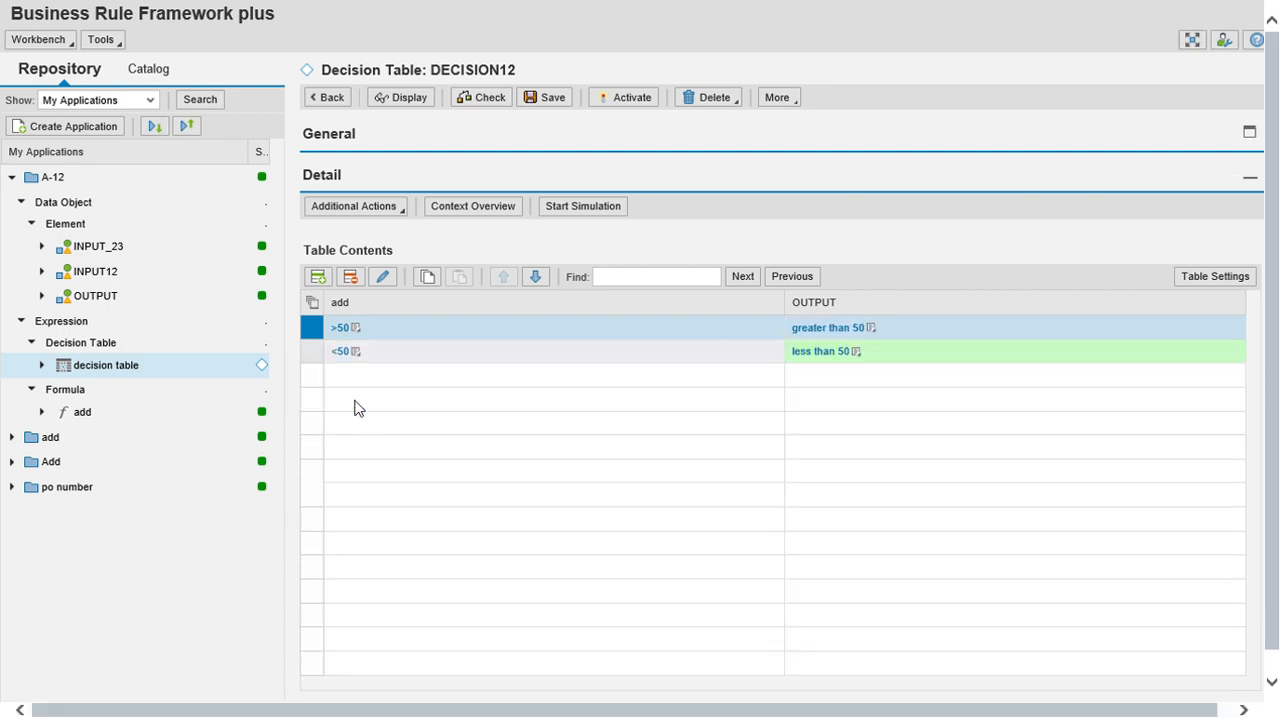
# Save and activate the decision table, confirming the activation.
pyautogui.click(548, 99)
pyautogui.click(636, 131)
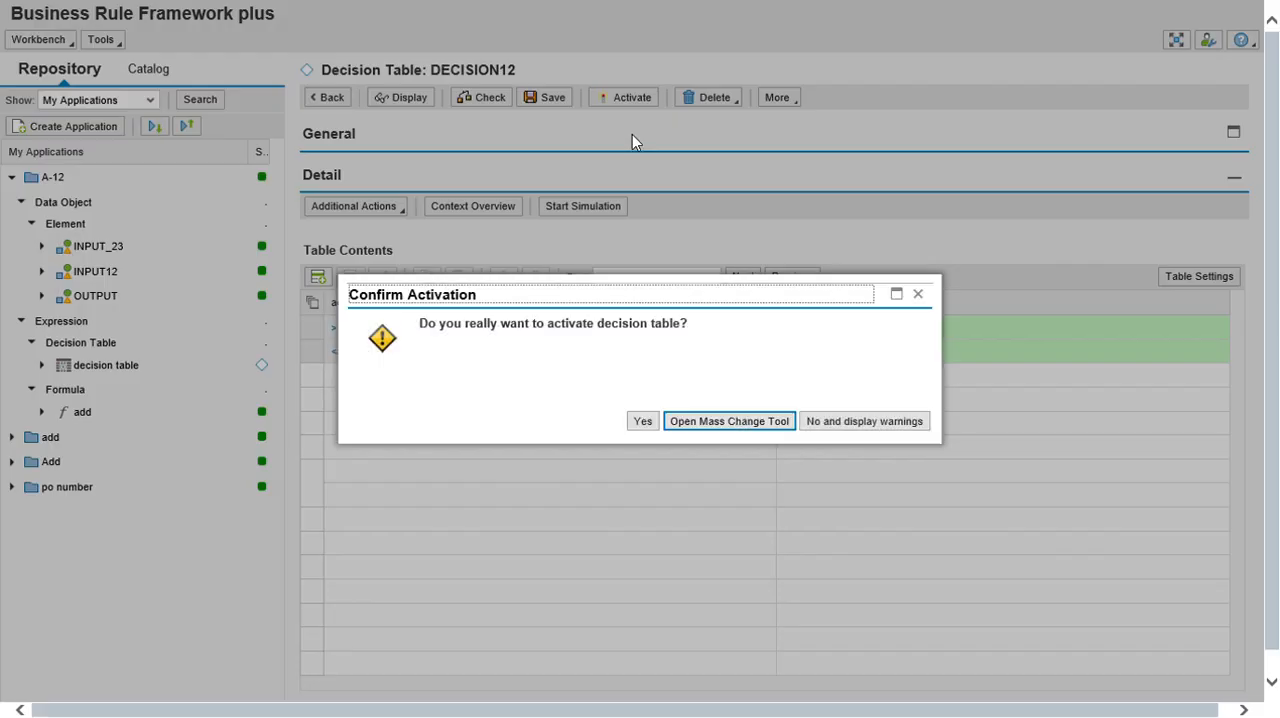
pyautogui.click(652, 421)
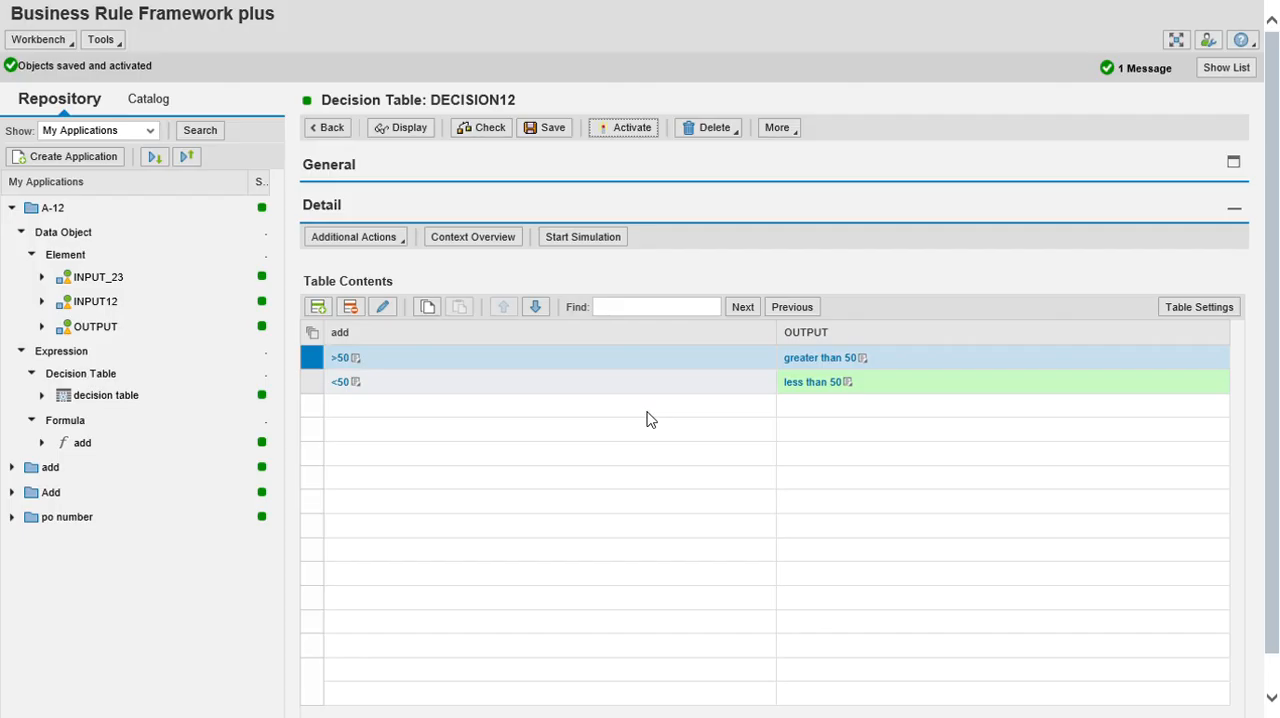
# Simulate the decision table with INPUT12 set to 23 and INPUT_23 set to 2, and return to the workbench.
pyautogui.click(578, 235)
pyautogui.click(198, 41)
pyautogui.click(350, 250)
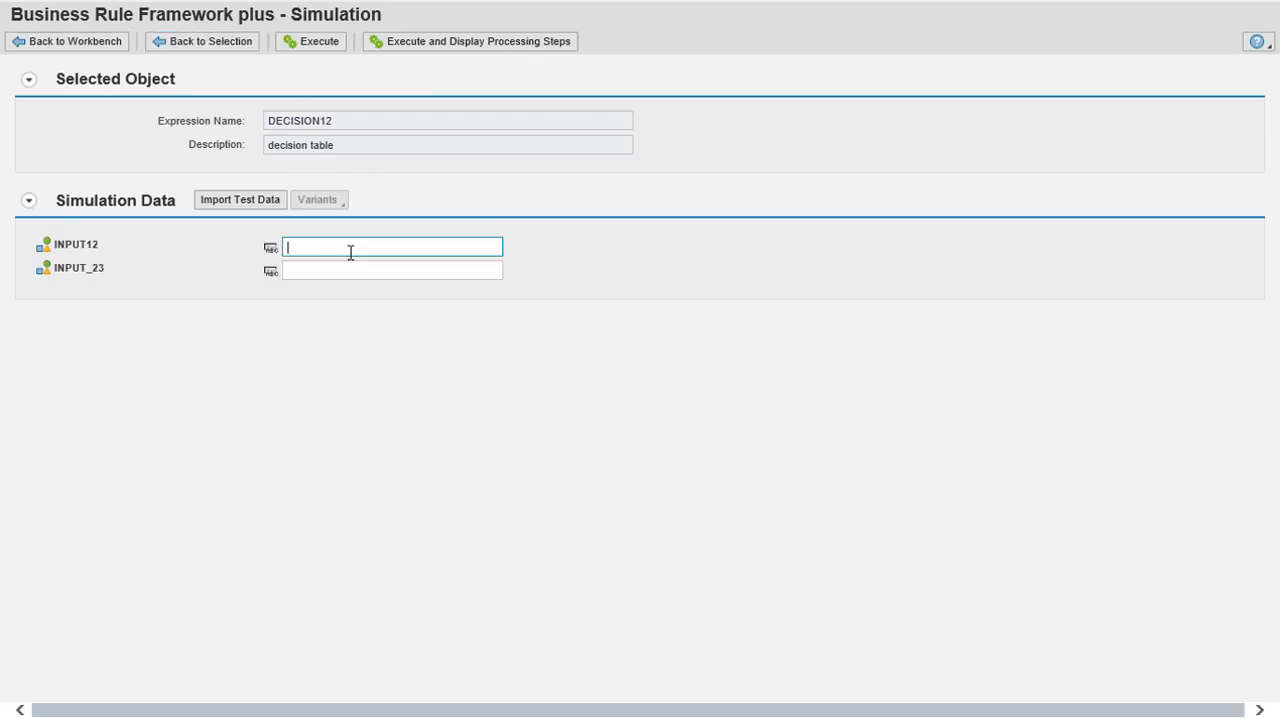
pyautogui.click(339, 277)
pyautogui.write('2')
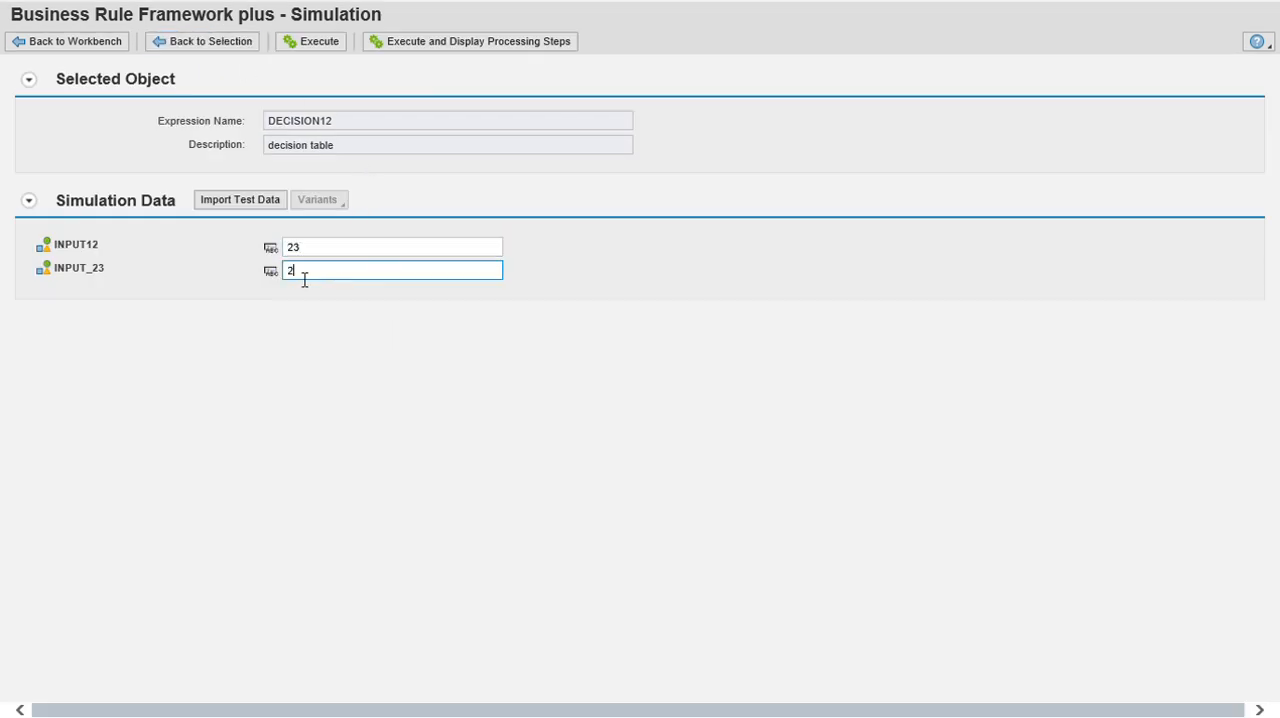
pyautogui.click(315, 47)
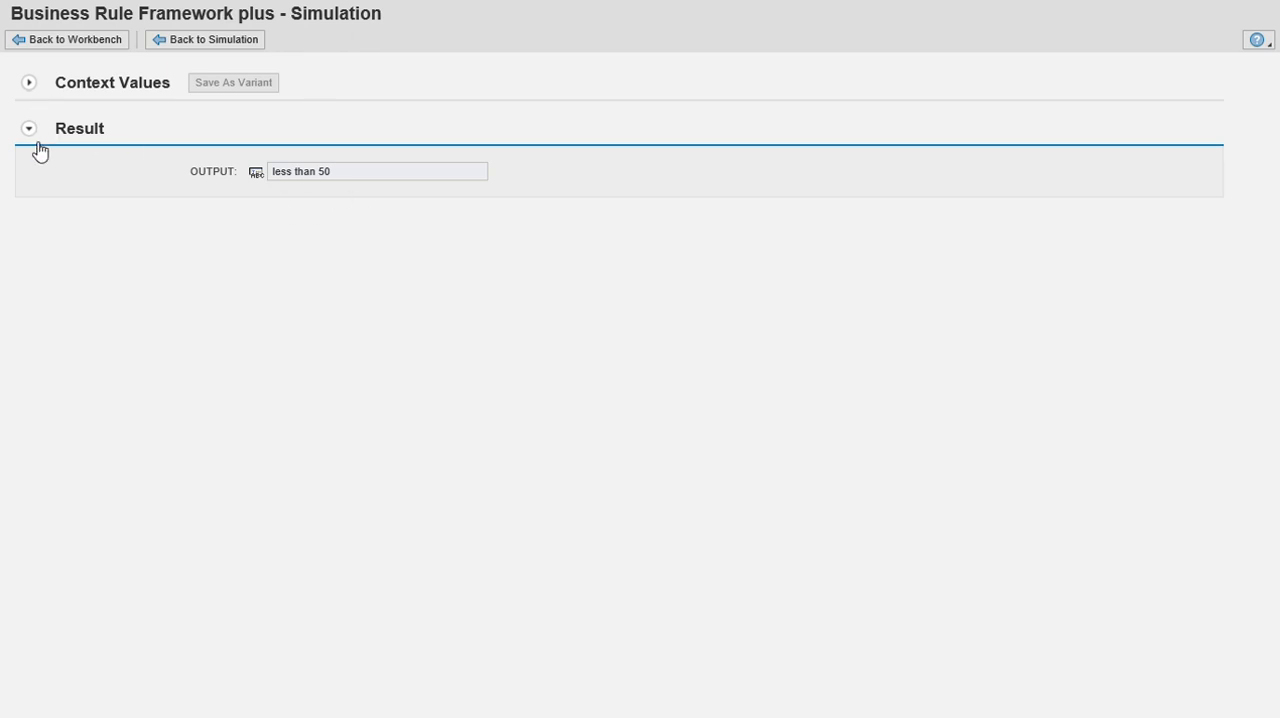
pyautogui.click(57, 47)
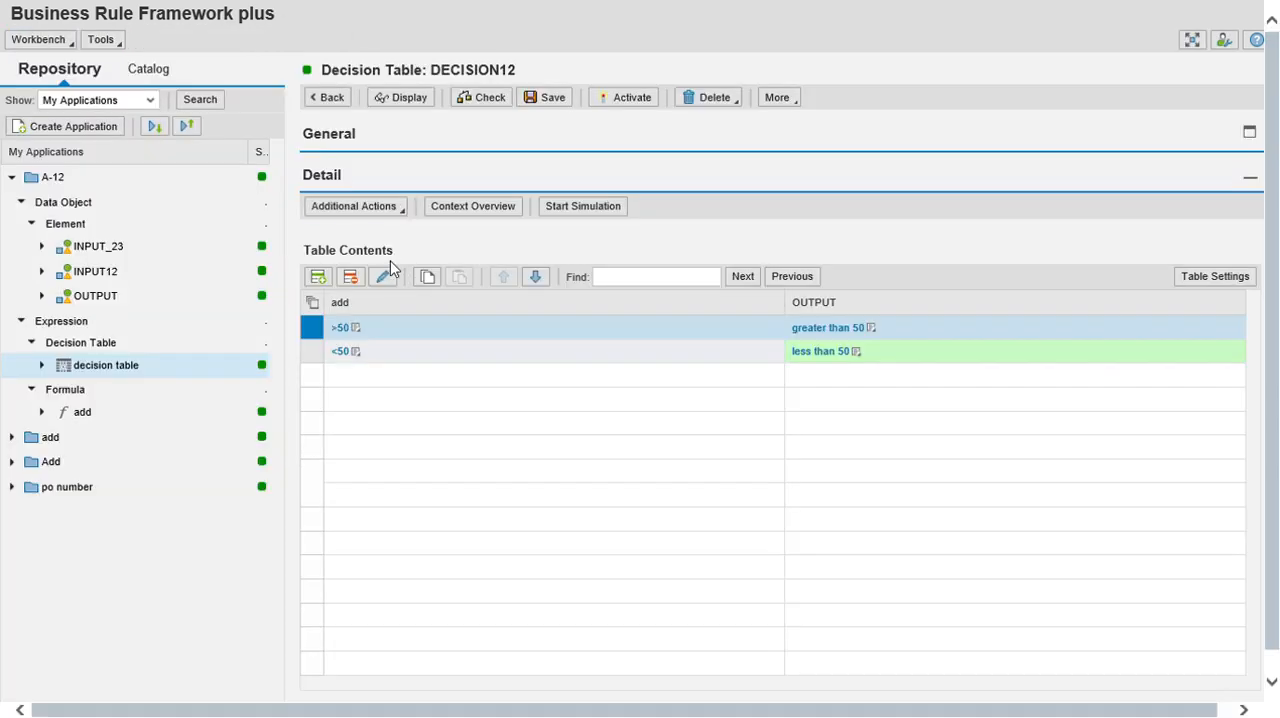
# Simulate the decision table with INPUT12 and INPUT_23 both set to 45, and return to the workbench.
pyautogui.click(594, 208)
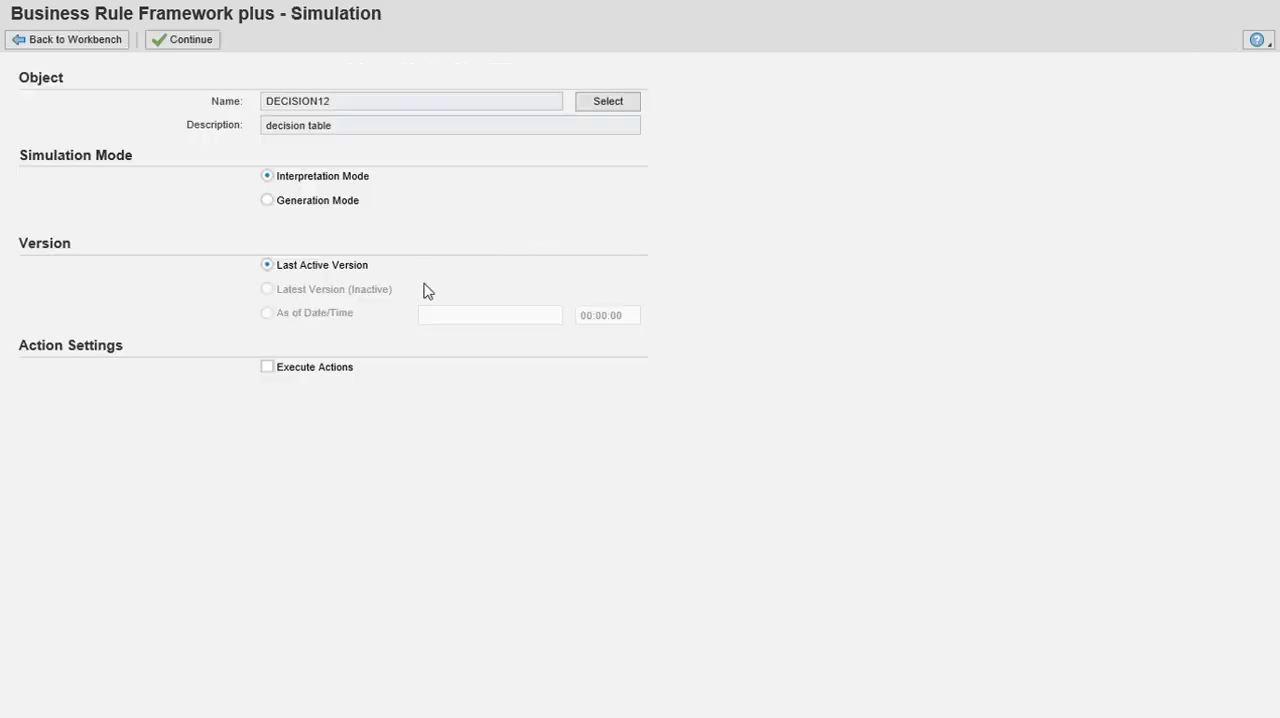
pyautogui.click(192, 42)
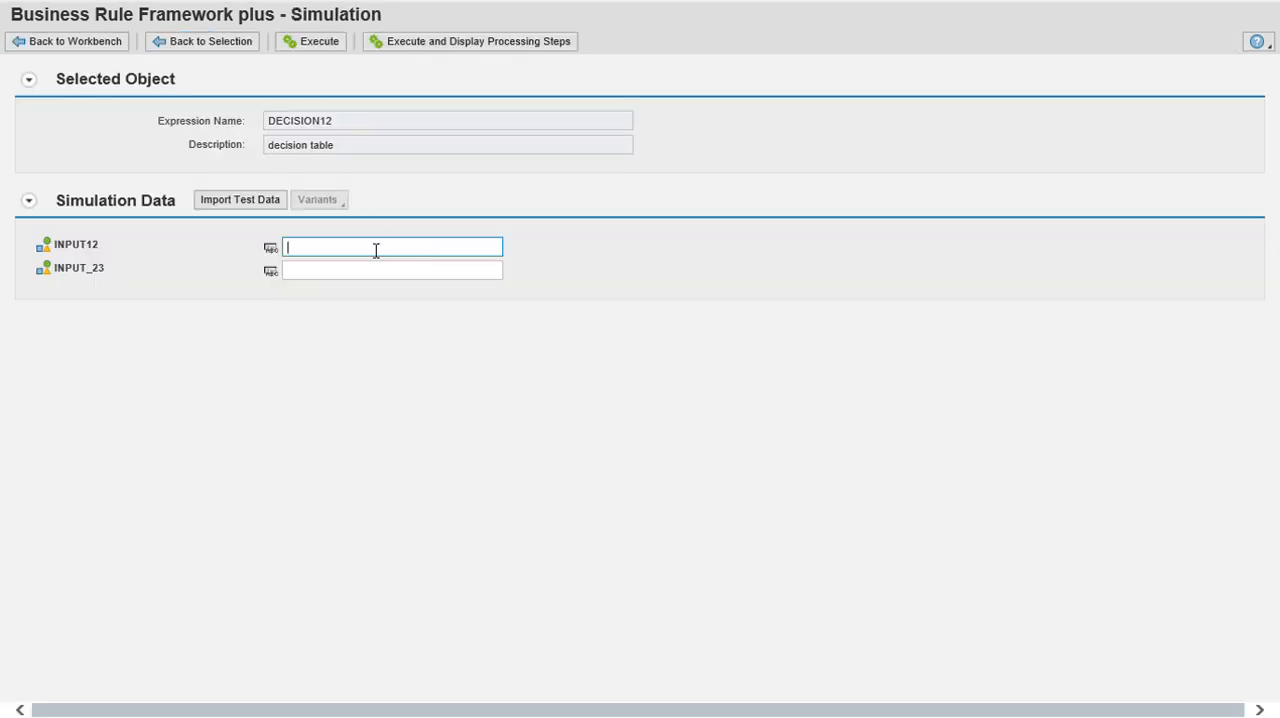
pyautogui.write('45')
pyautogui.click(349, 272)
pyautogui.write('45')
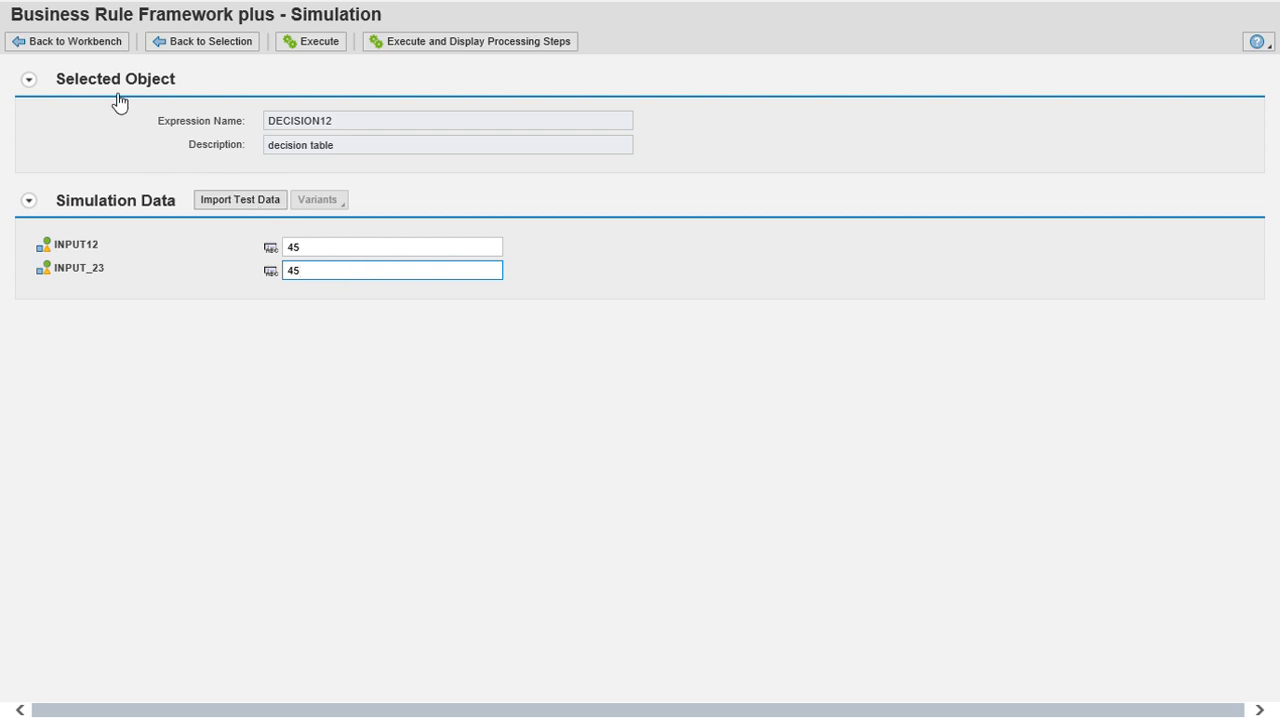
pyautogui.click(327, 47)
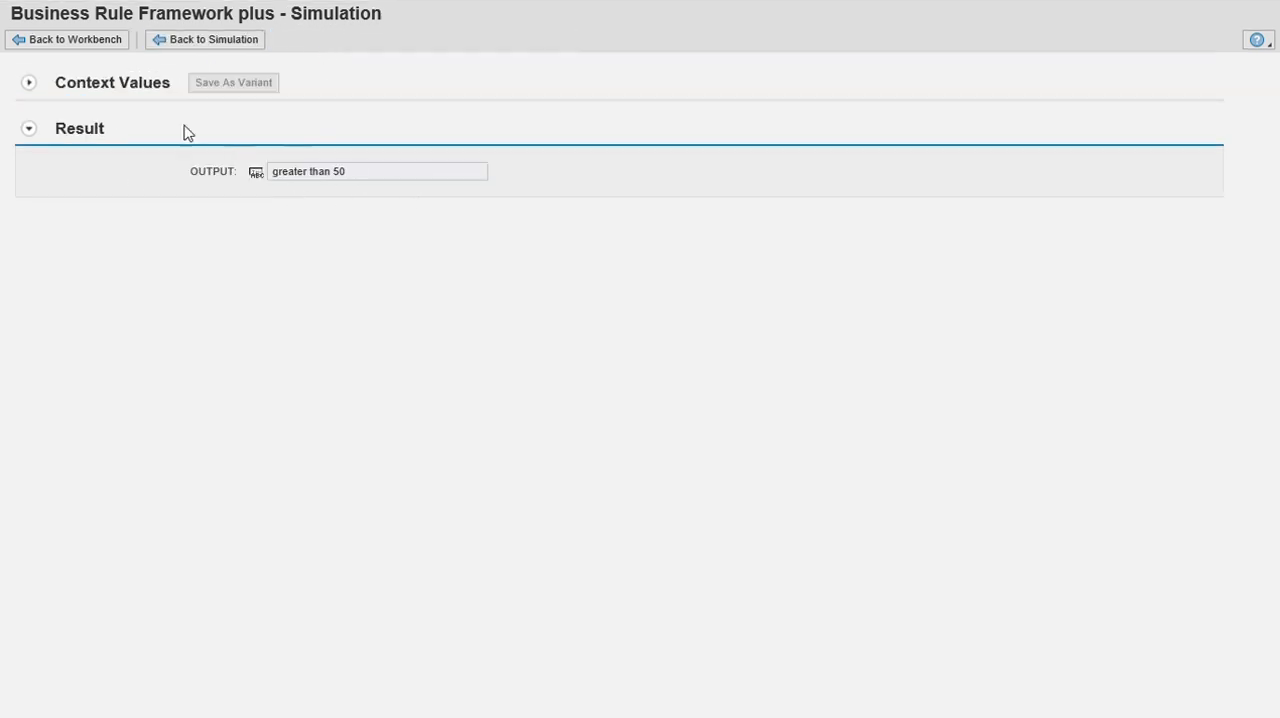
pyautogui.click(50, 45)
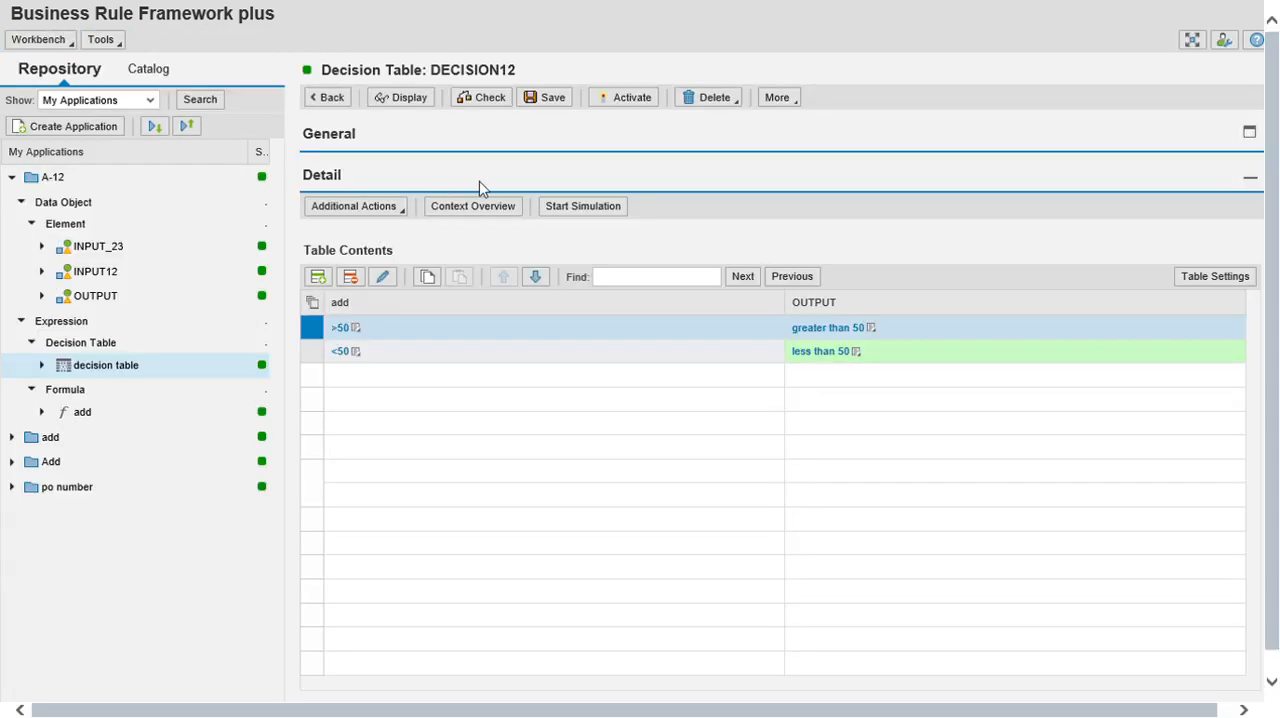
# Simulate the decision table with INPUT12 set to 34 and INPUT_23 set to 45, displaying the processing steps.
pyautogui.click(590, 208)
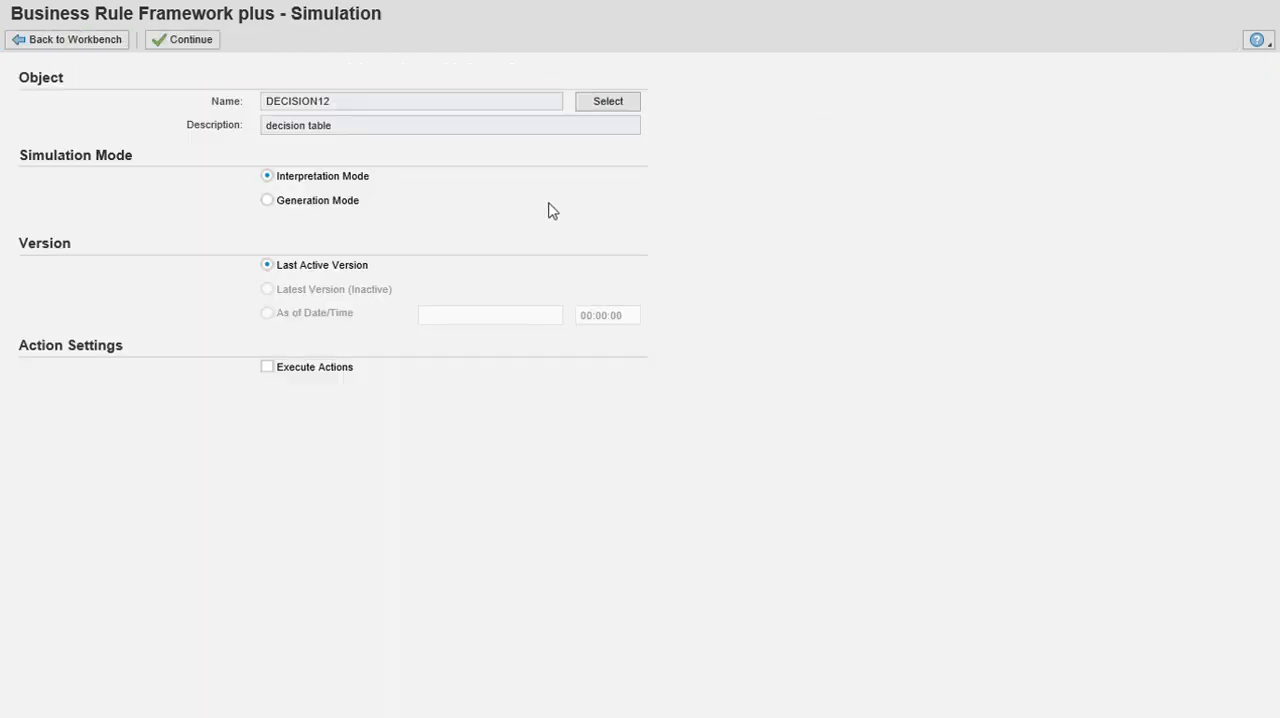
pyautogui.click(198, 40)
pyautogui.click(313, 252)
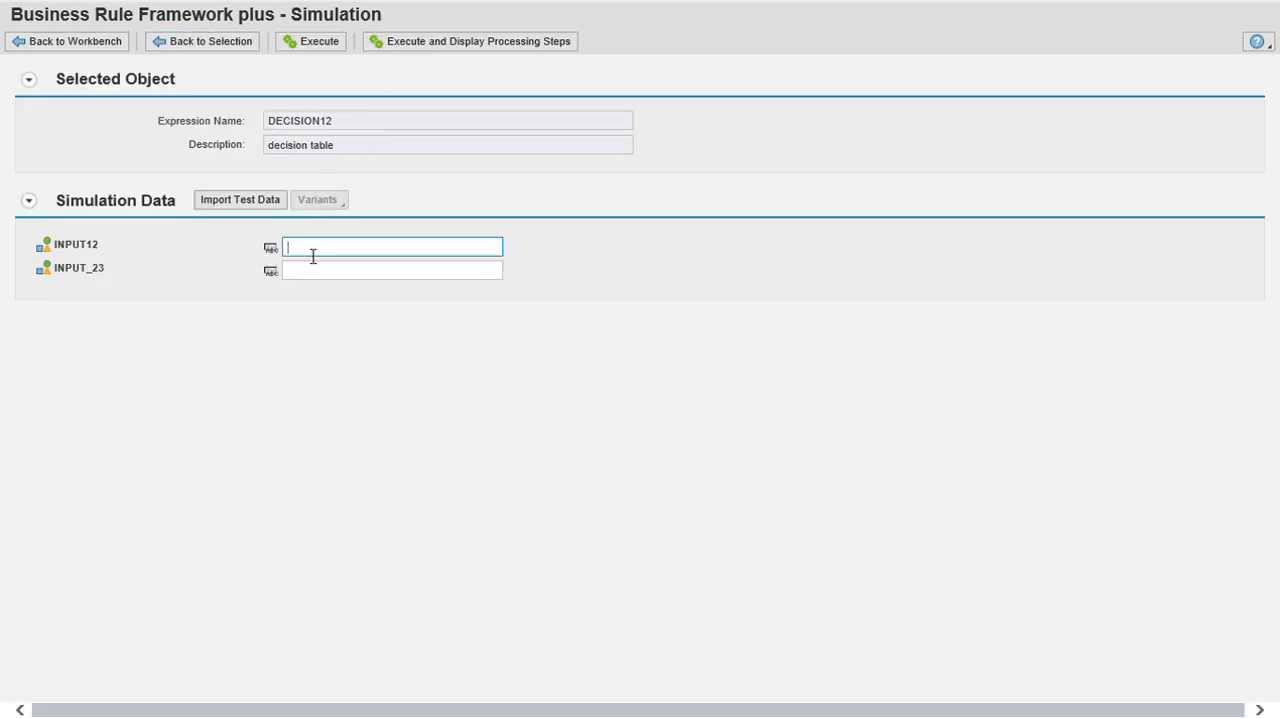
pyautogui.click(306, 284)
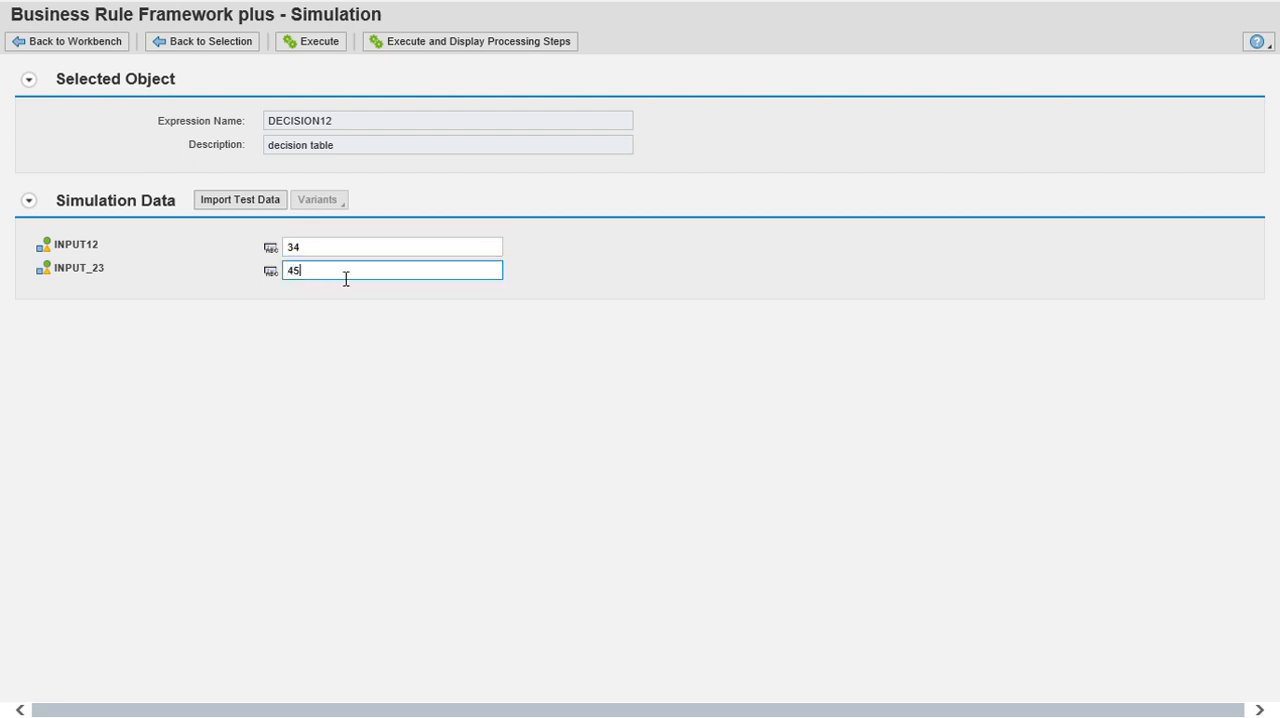
pyautogui.click(460, 45)
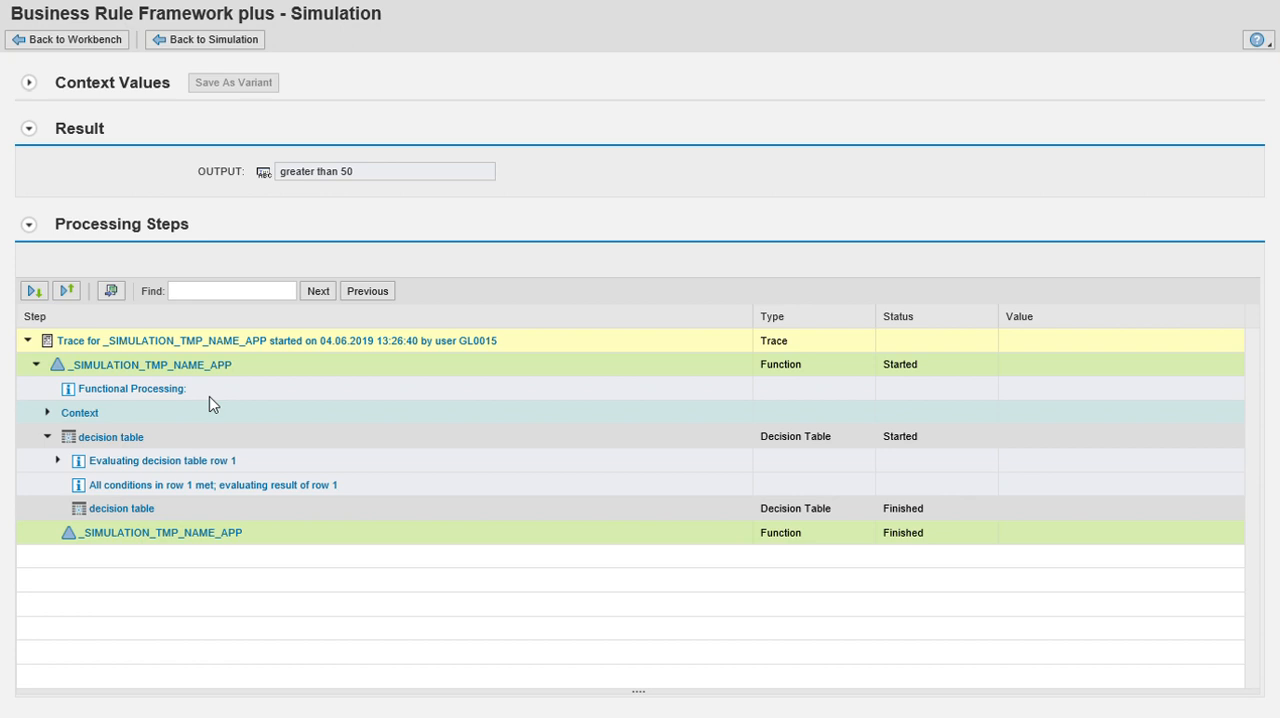
# Search the processing steps for "a1", and expand and examine the context values and the evaluation of decision table row 1.
pyautogui.click(218, 293)
pyautogui.press('Return')
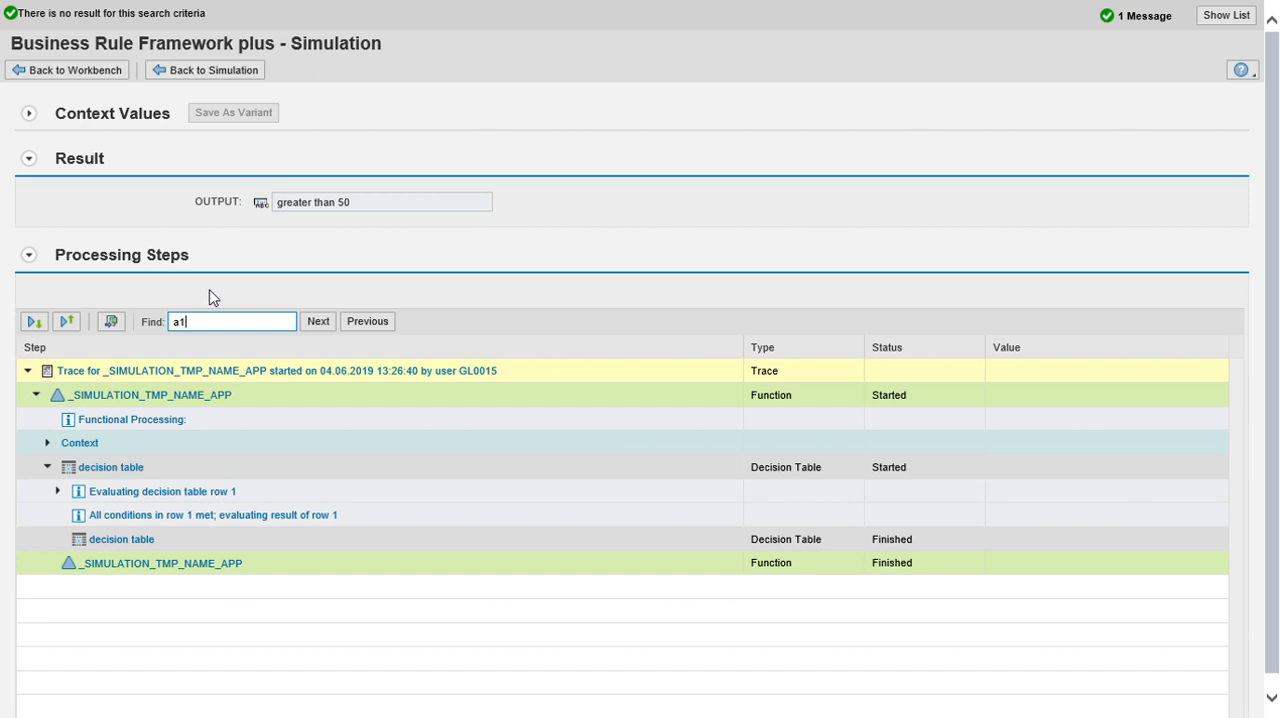
pyautogui.click(47, 442)
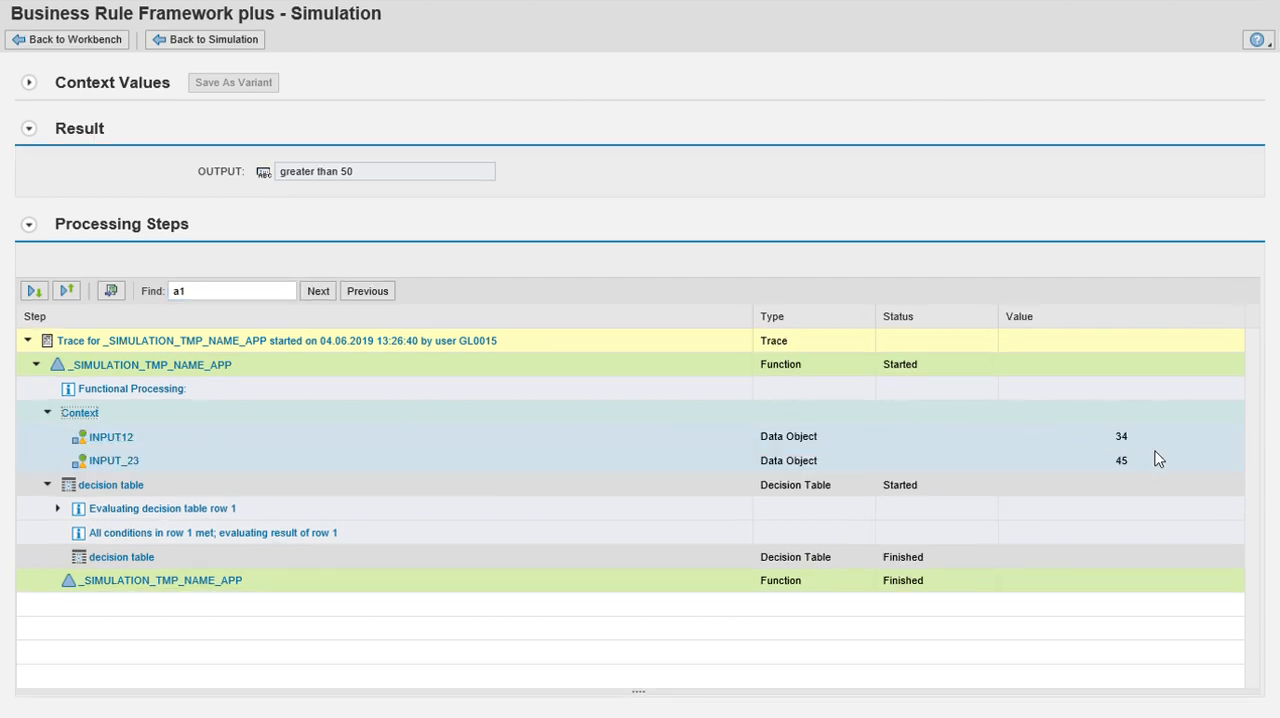
pyautogui.click(56, 509)
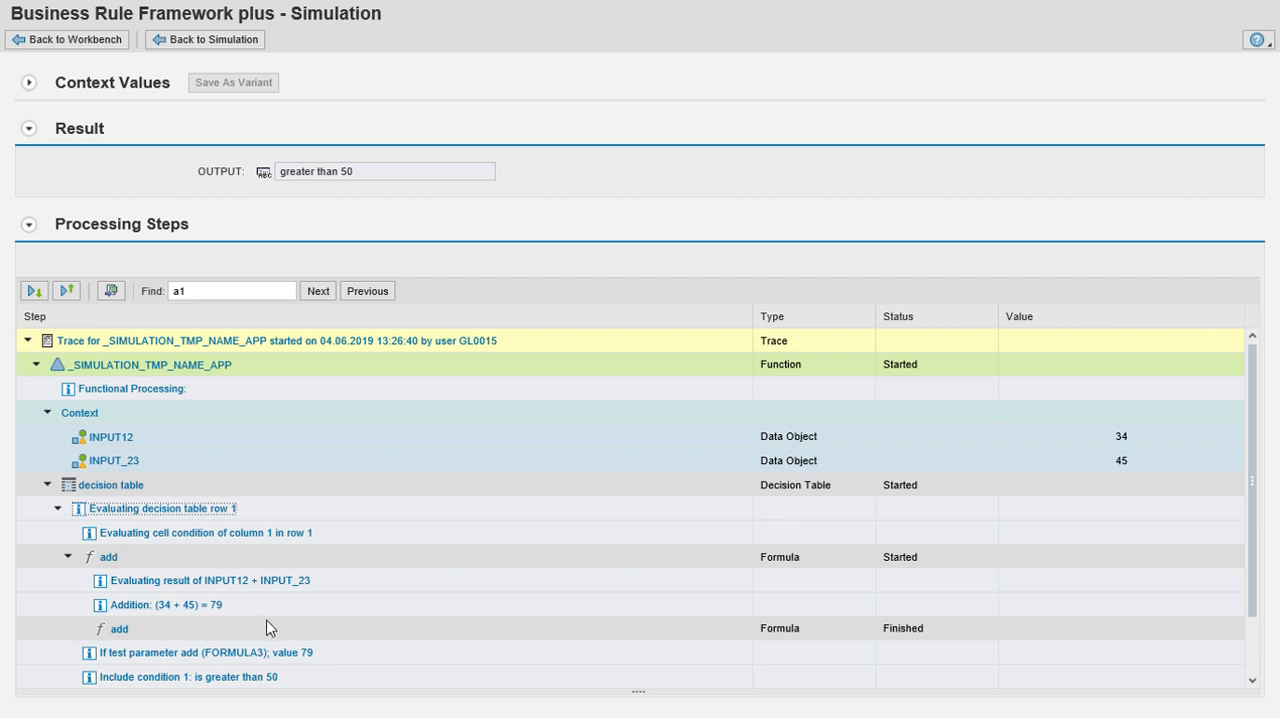
pyautogui.scroll(-1, 212, 586)
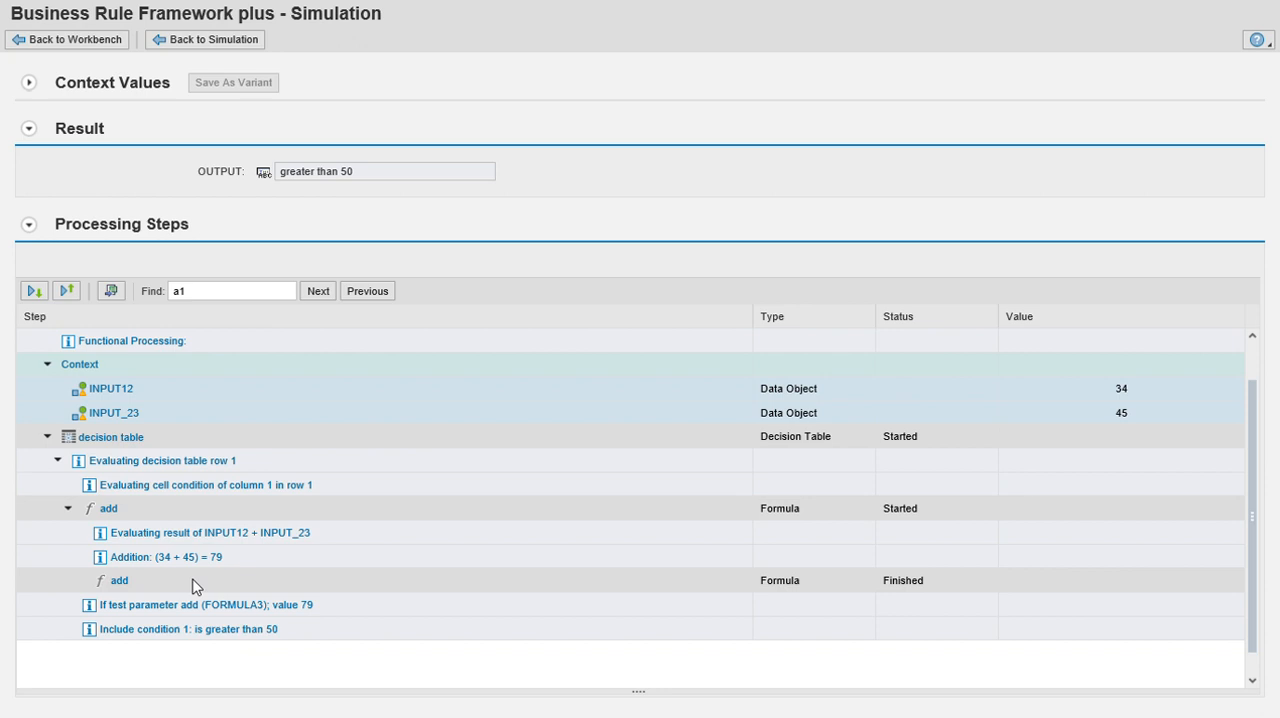
pyautogui.scroll(-1, 108, 548)
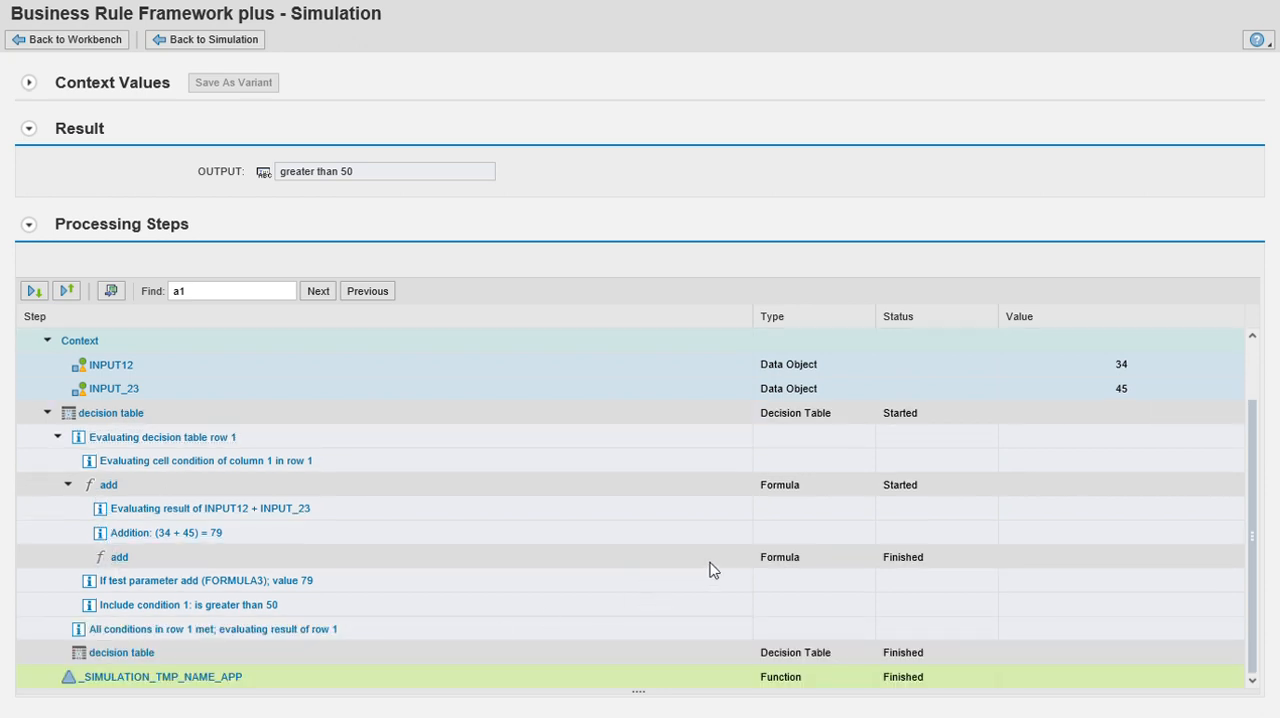
pyautogui.scroll(1, 712, 568)
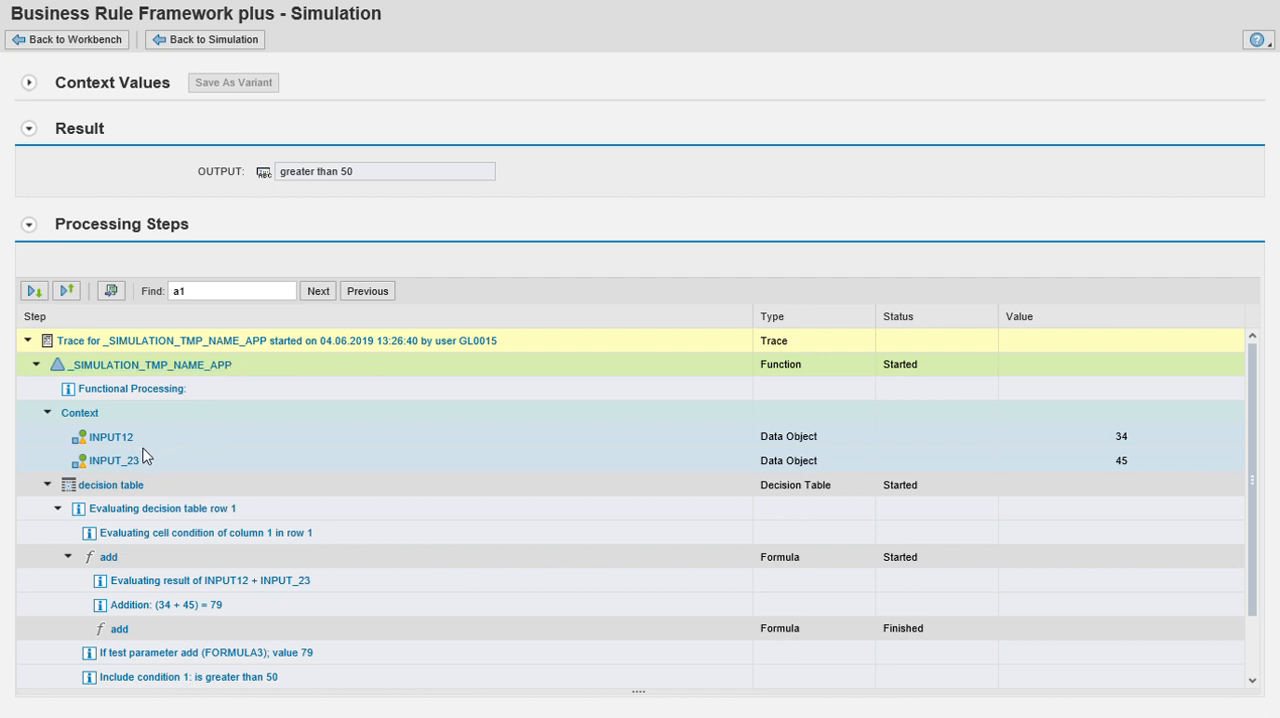
pyautogui.scroll(-1, 271, 503)
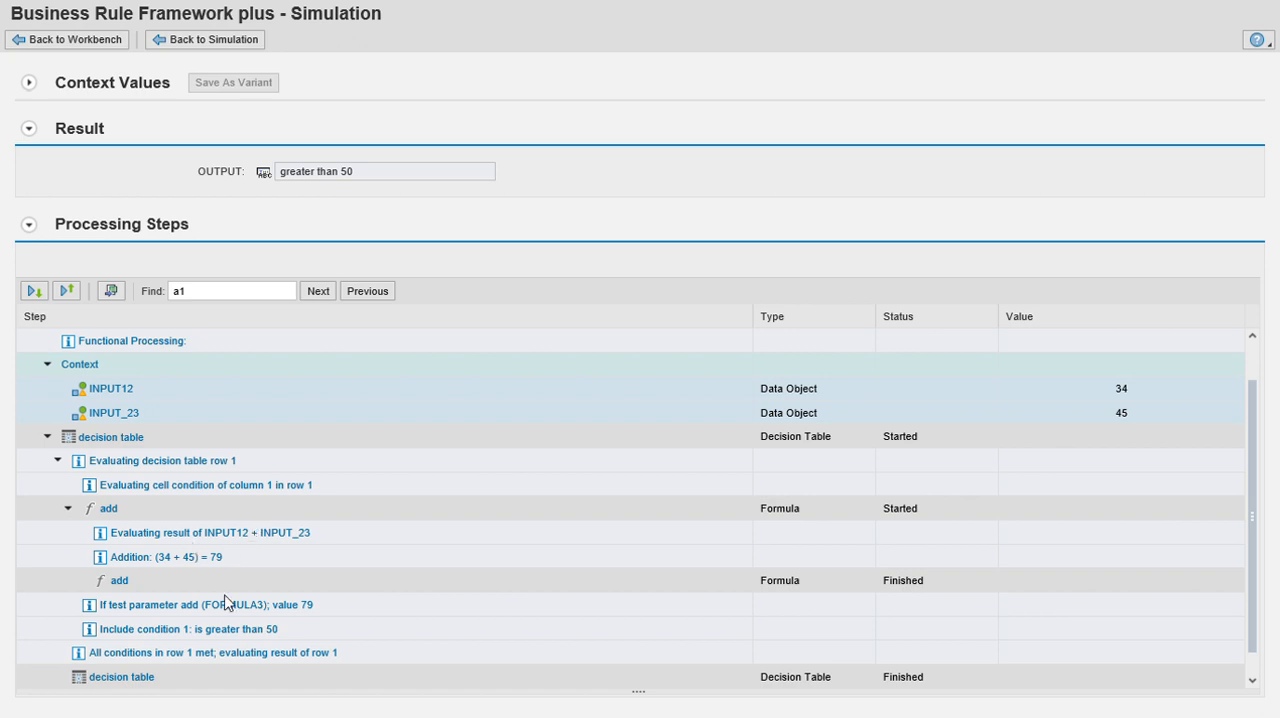
pyautogui.scroll(-1, 228, 608)
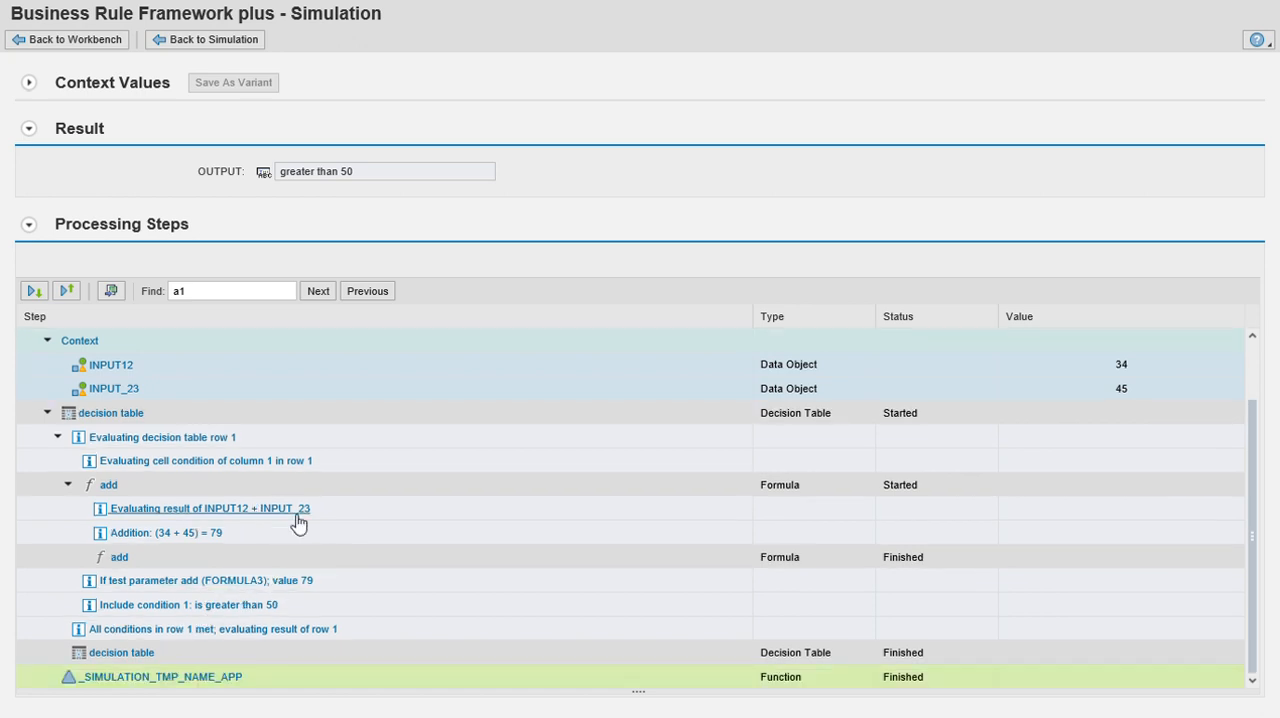